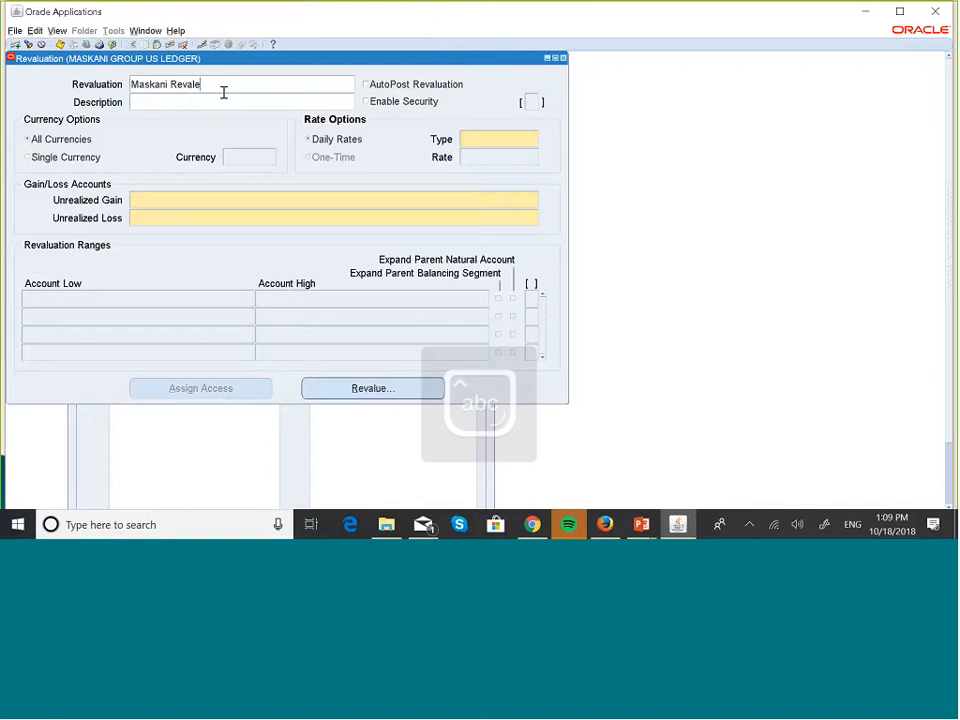
Step: Complete the revaluation's name as "Maskani Revaluation-AP"
key(BackSpace)
text(uation)
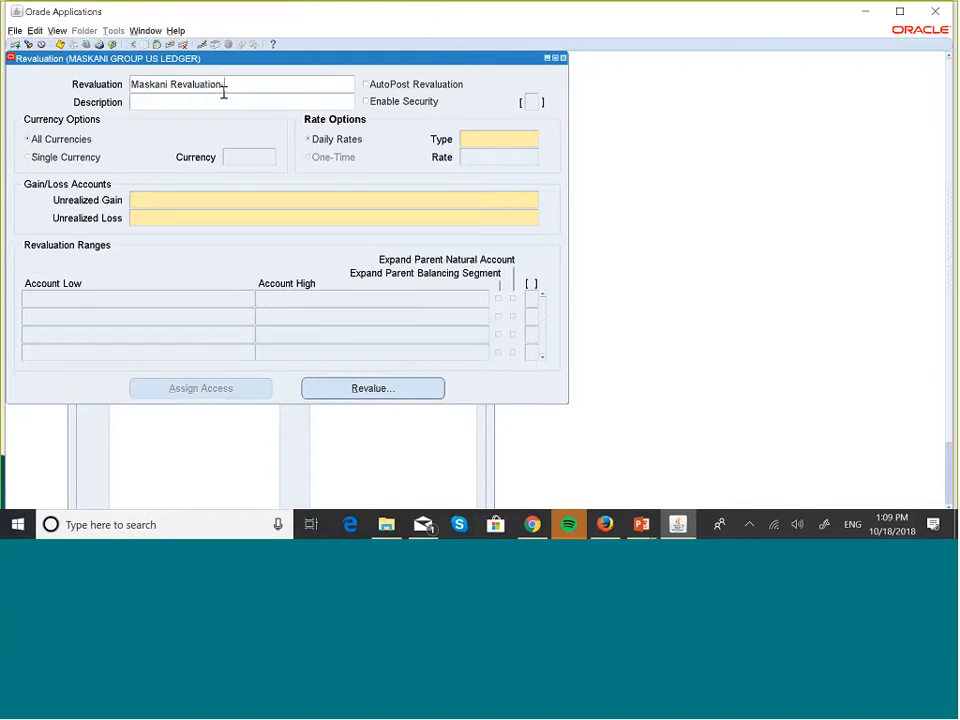
key(Caps_Lock)
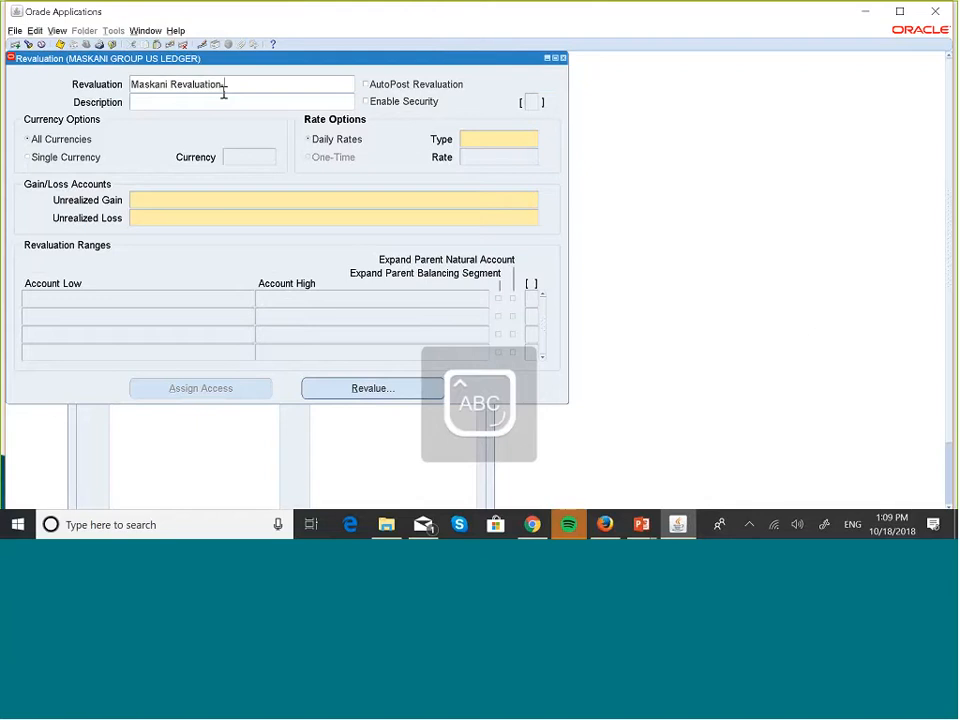
text(AP)
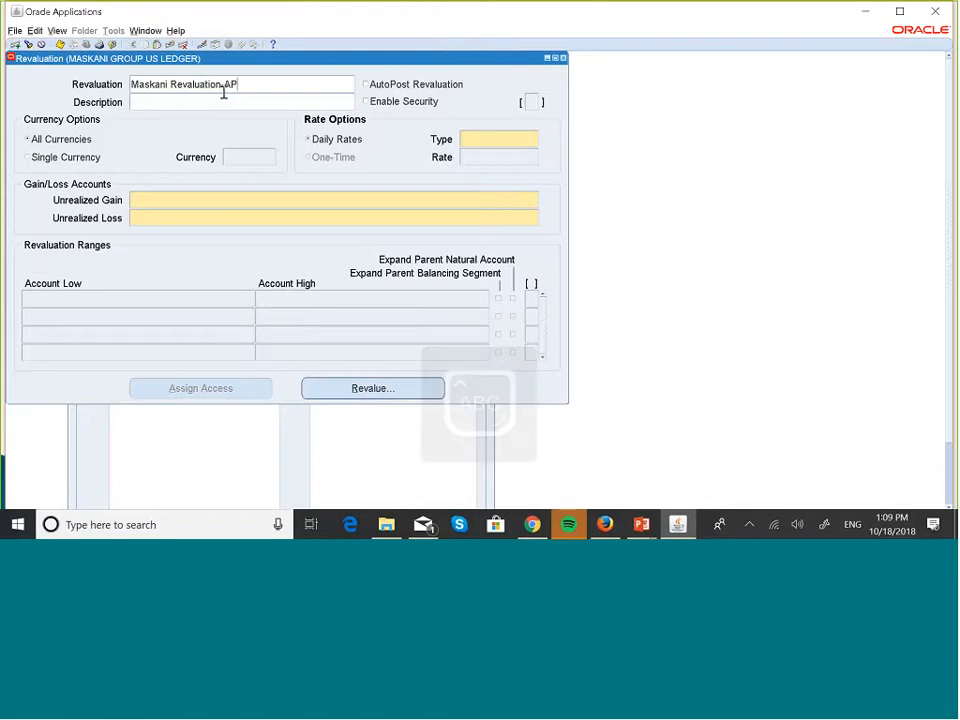
Step: Enter "Maskani Revaluation-AP" as the revaluation's description
click(158, 106)
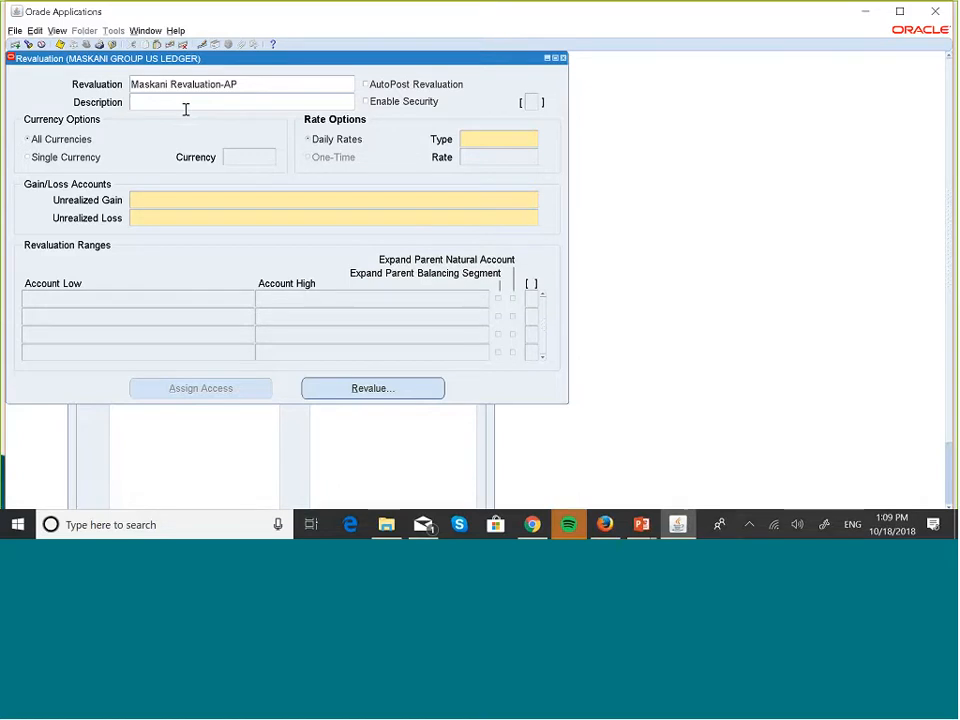
text(M)
key(Caps_Lock)
text(askan)
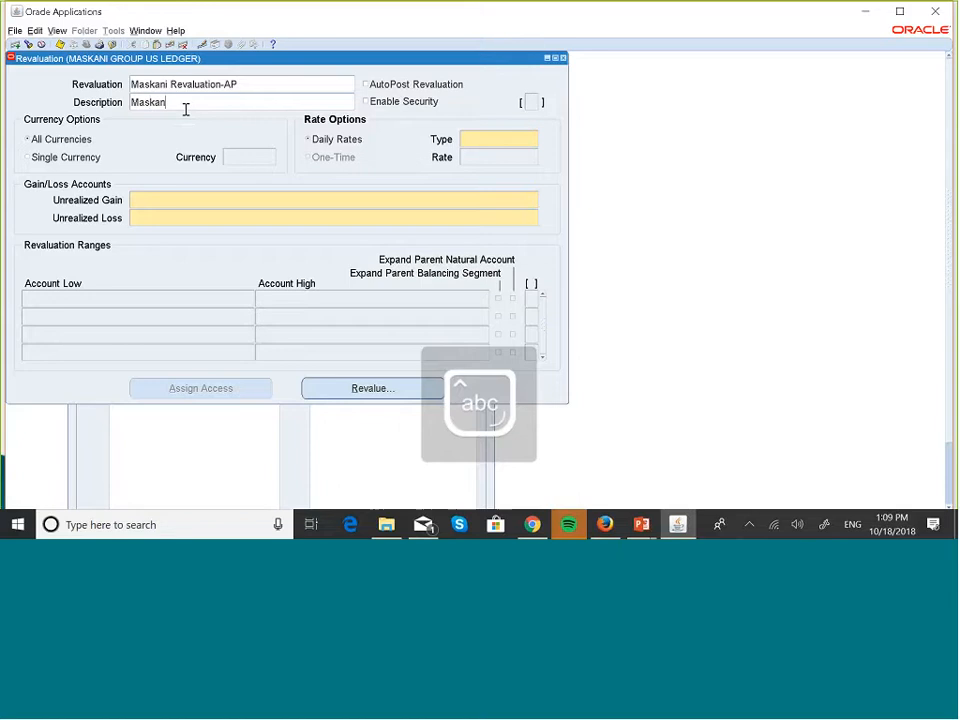
key(Caps_Lock)
text(i Reval)
key(Caps_Lock)
text(uat)
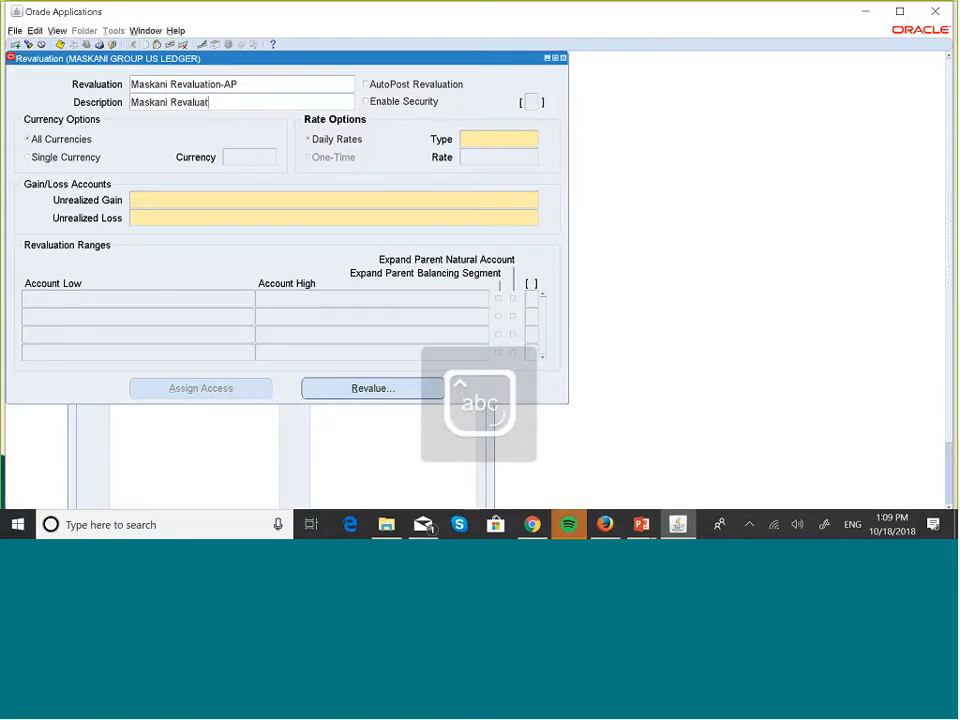
text(ion-)
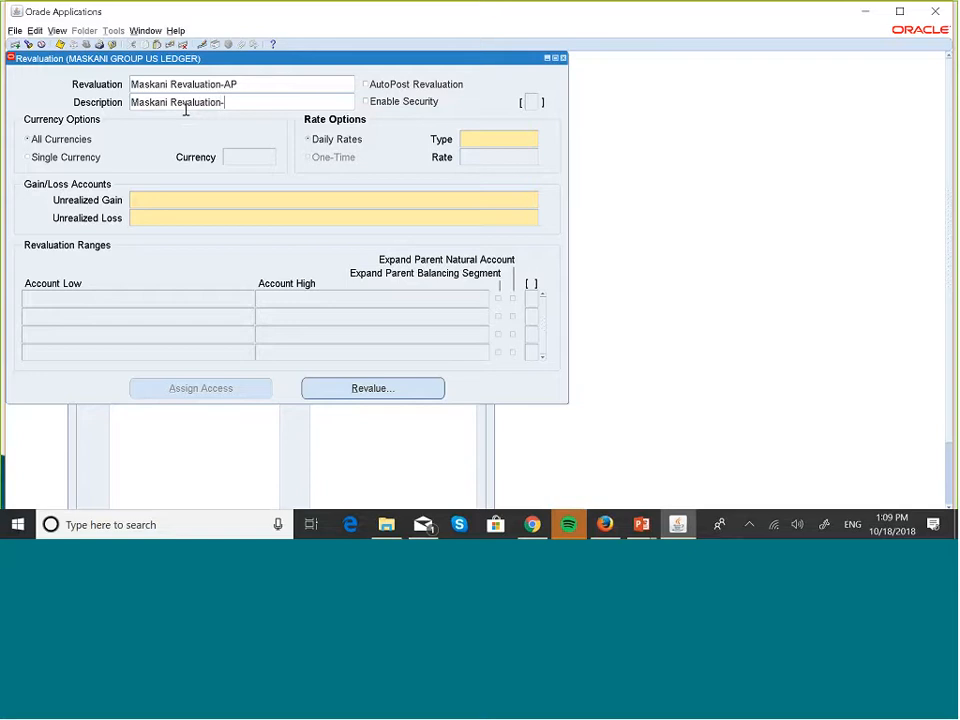
key(Caps_Lock)
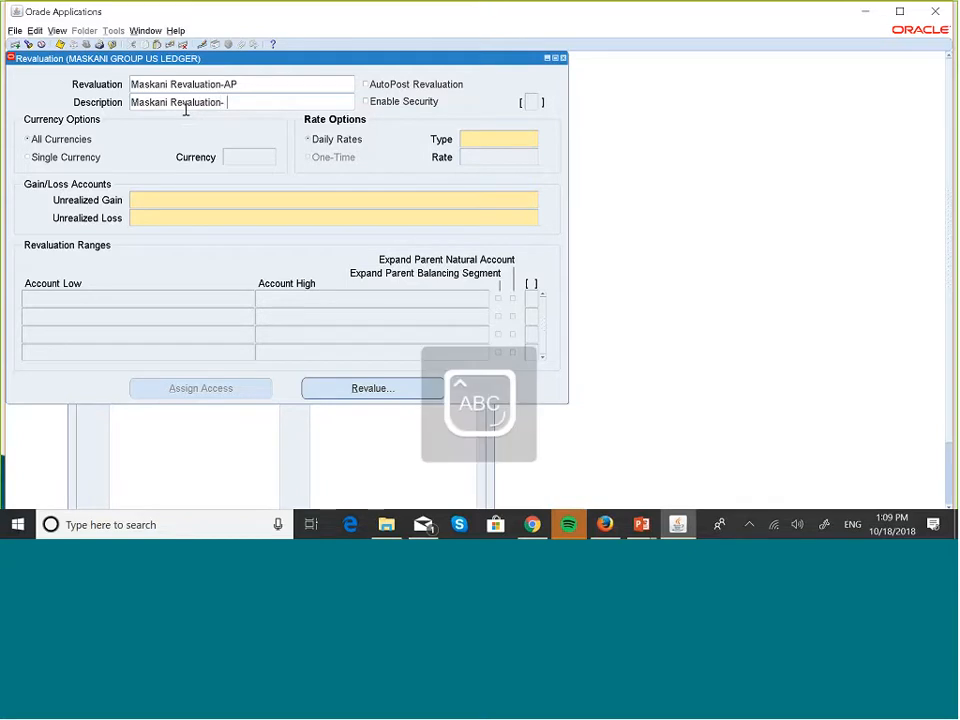
text(AP)
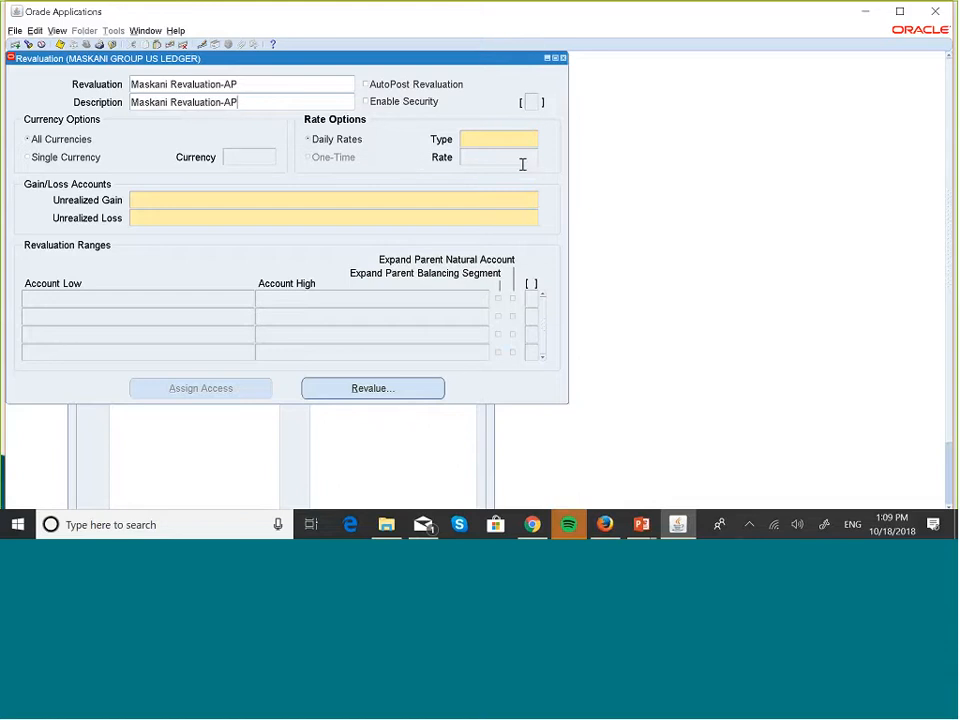
Step: Set the daily rate type to the Maskani Corporate rate
click(475, 143)
text(MASK)
key(Tab)
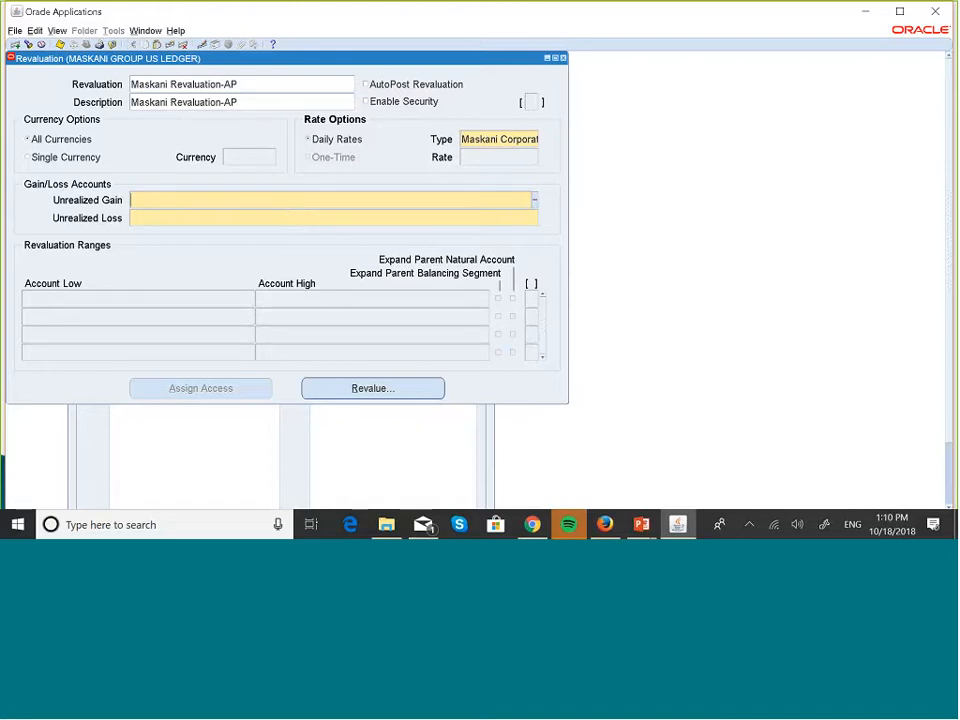
Step: Start defining the unrealized gain account by choosing 006000 Loss Gain as its account segment
click(538, 210)
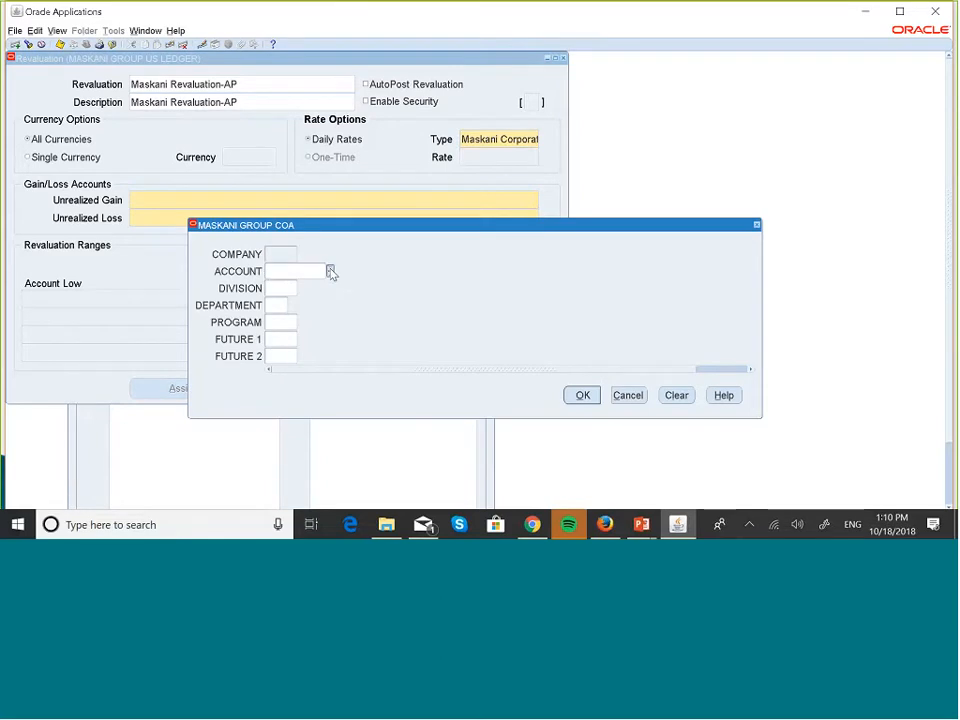
click(330, 270)
click(329, 270)
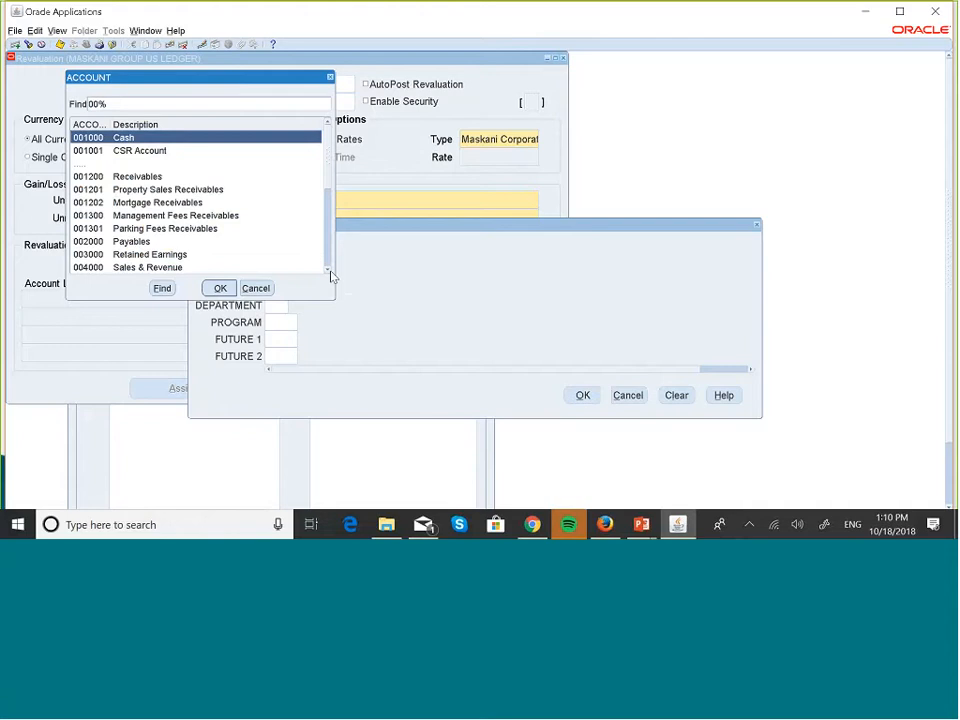
click(329, 271)
click(329, 271)
click(330, 271)
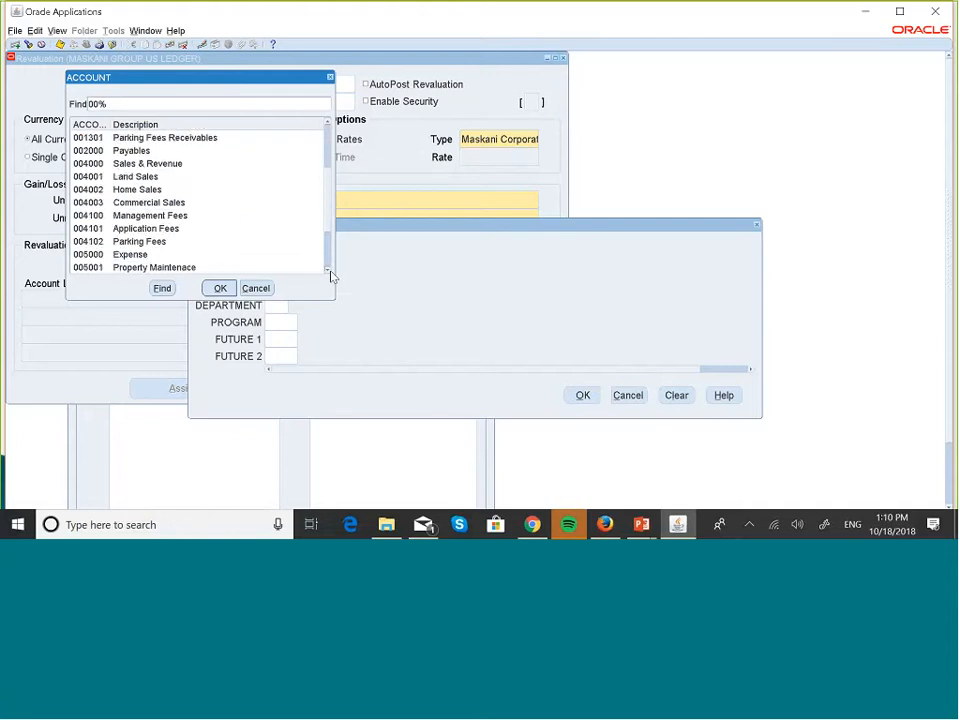
click(147, 243)
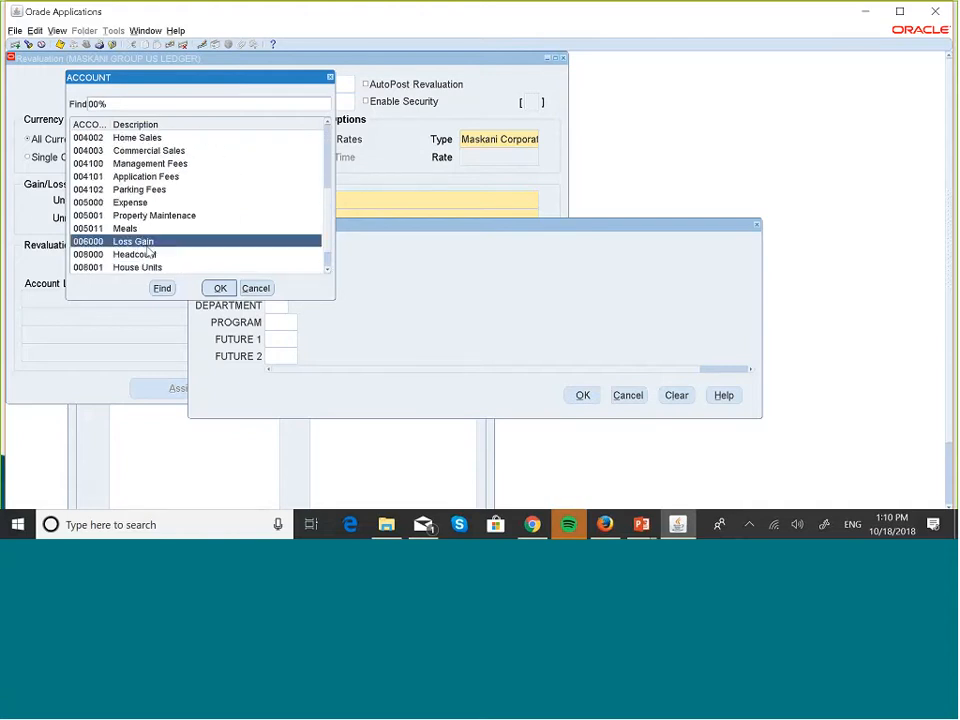
click(220, 288)
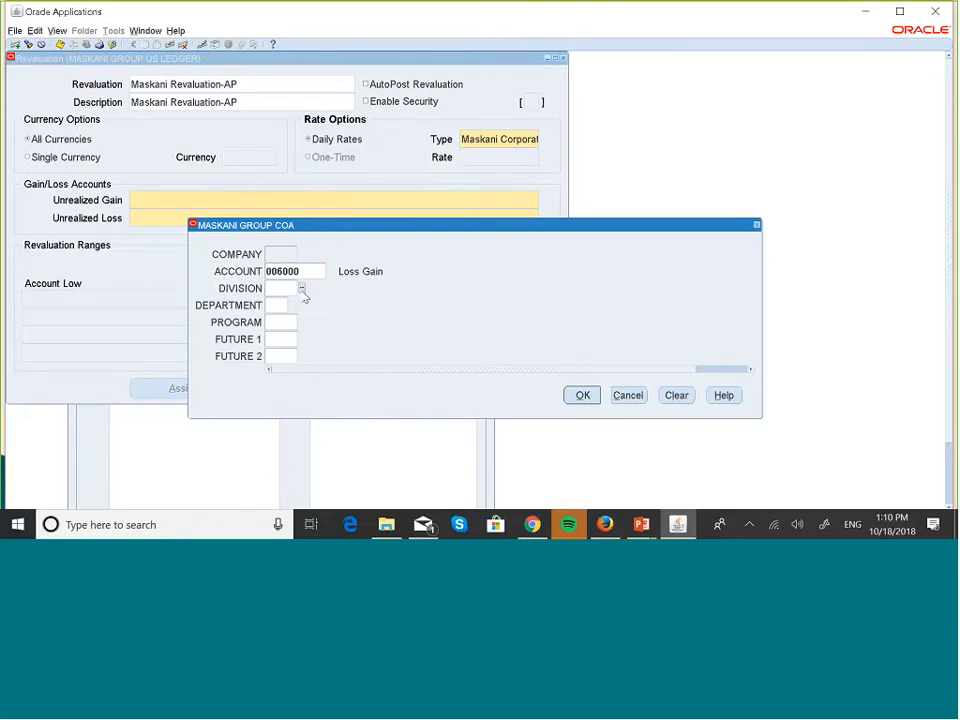
Step: Complete the unrealized gain account with division 000, department 00, program 000, Future 1 000 and Future 2 000, and accept the combination
click(301, 288)
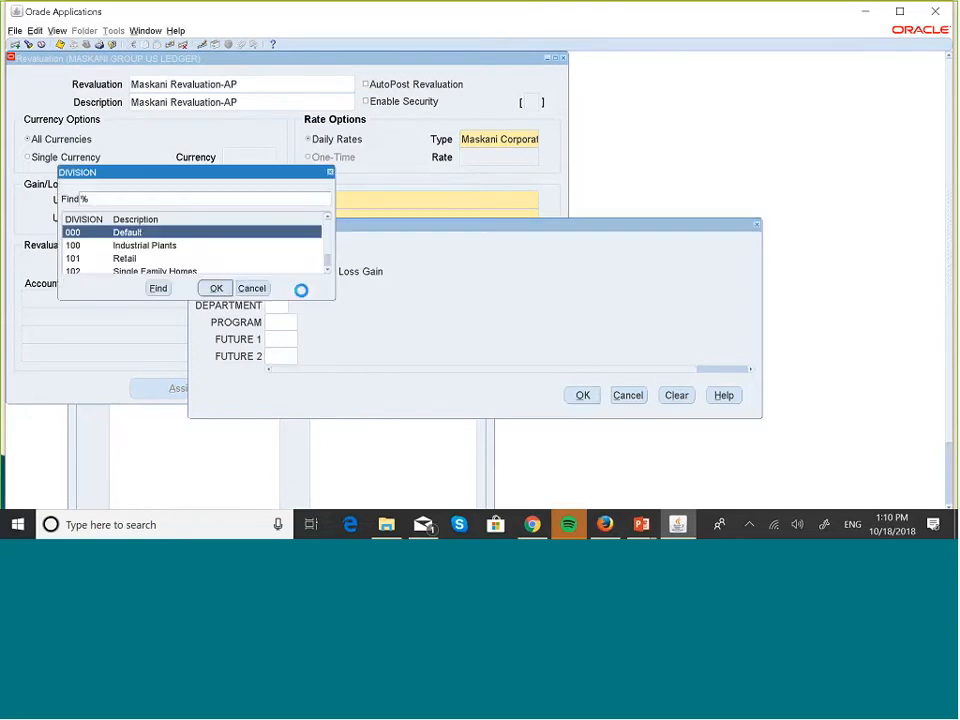
click(215, 289)
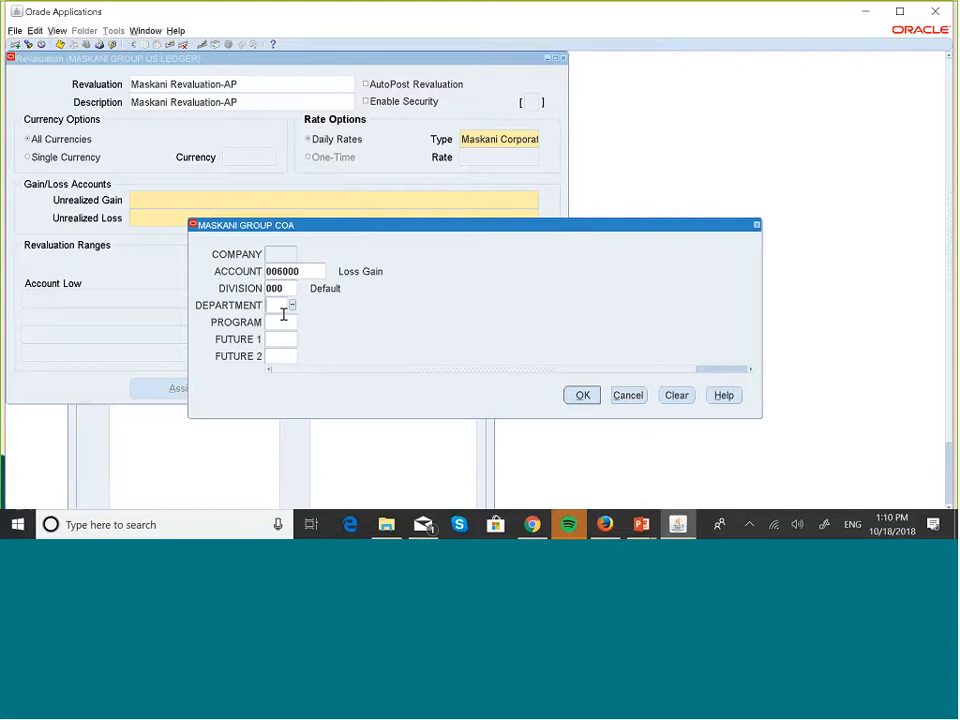
text(00)
key(Tab)
text(0)
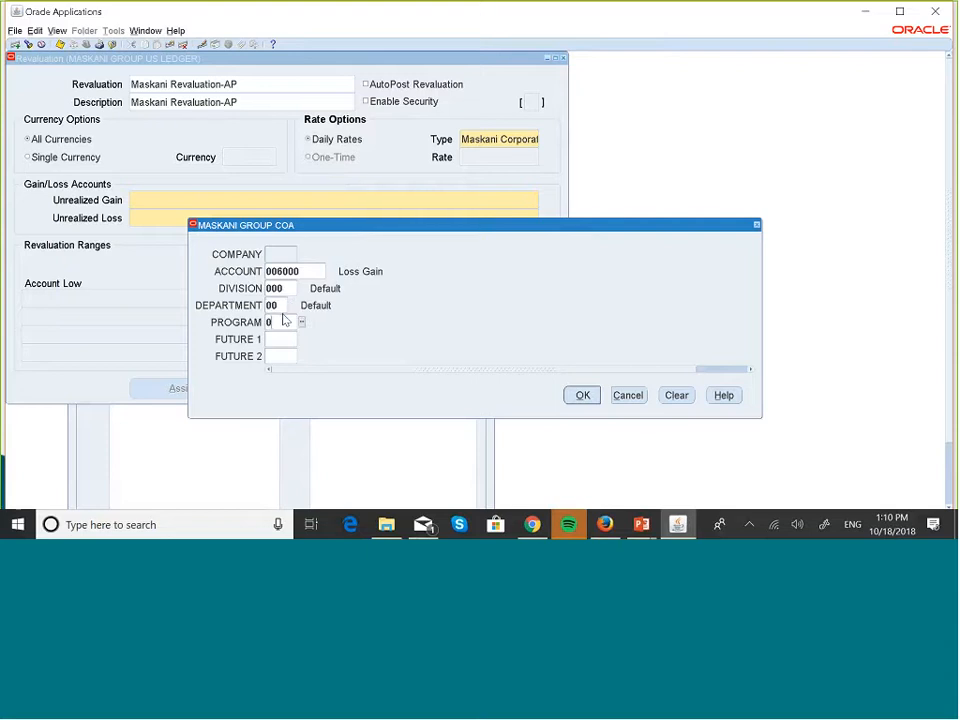
text(00)
key(Tab)
text(000)
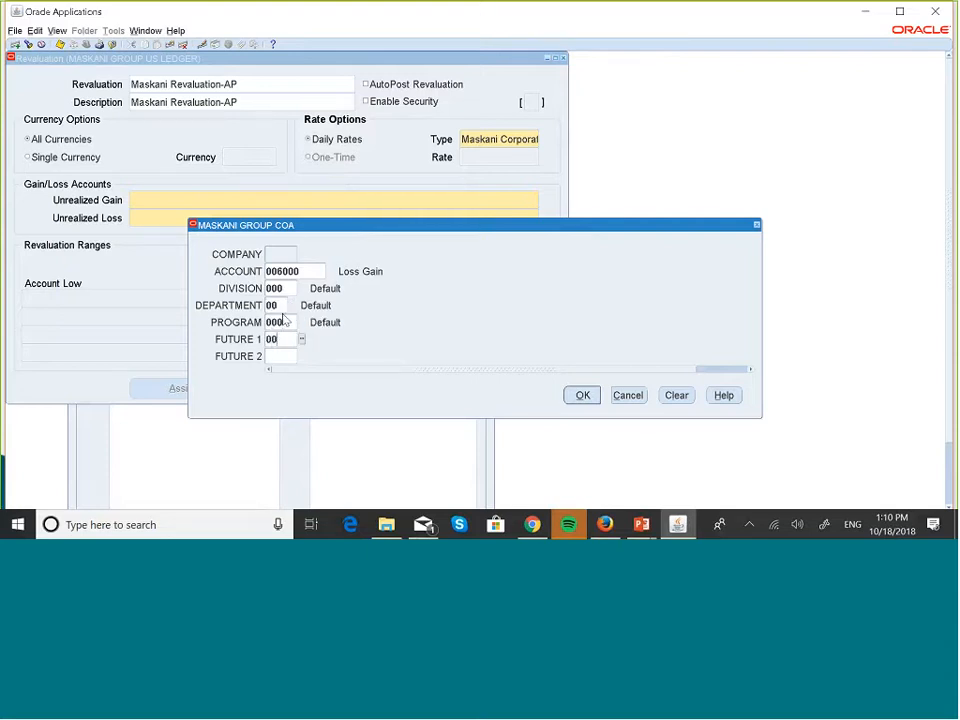
key(Tab)
text(000)
key(Tab)
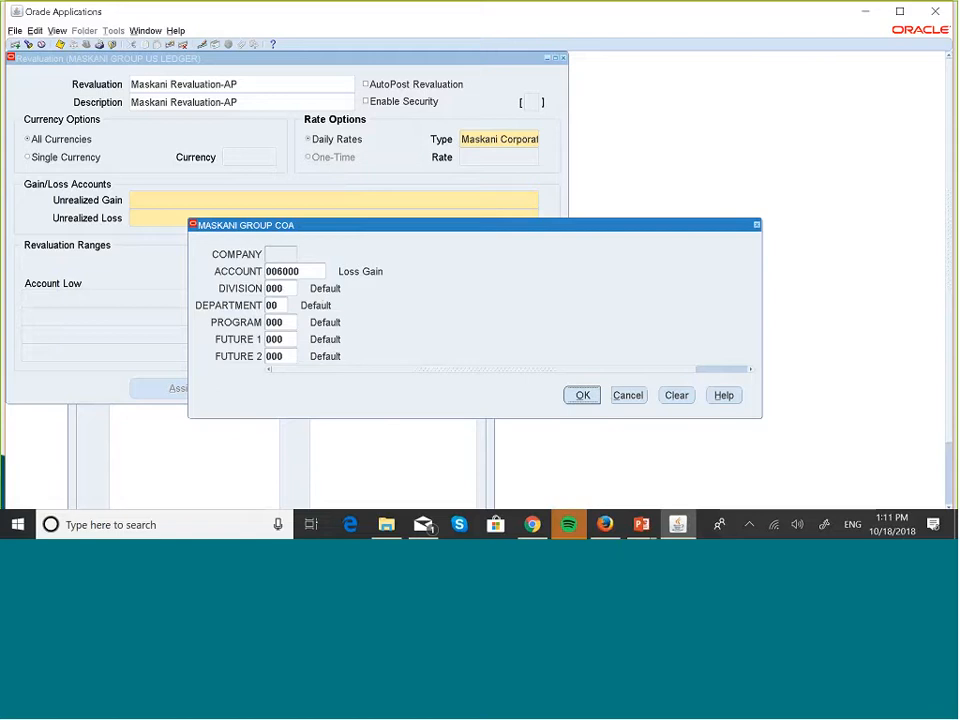
click(579, 396)
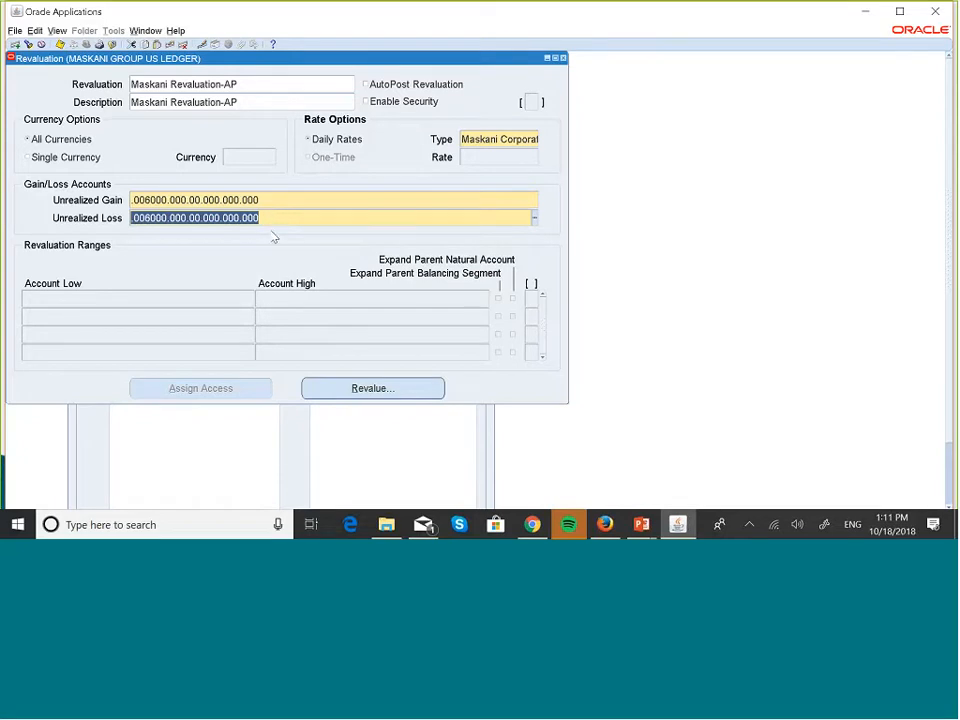
Step: Start the first revaluation range with company 001 and account 002000 Payables as both low and high values
click(212, 303)
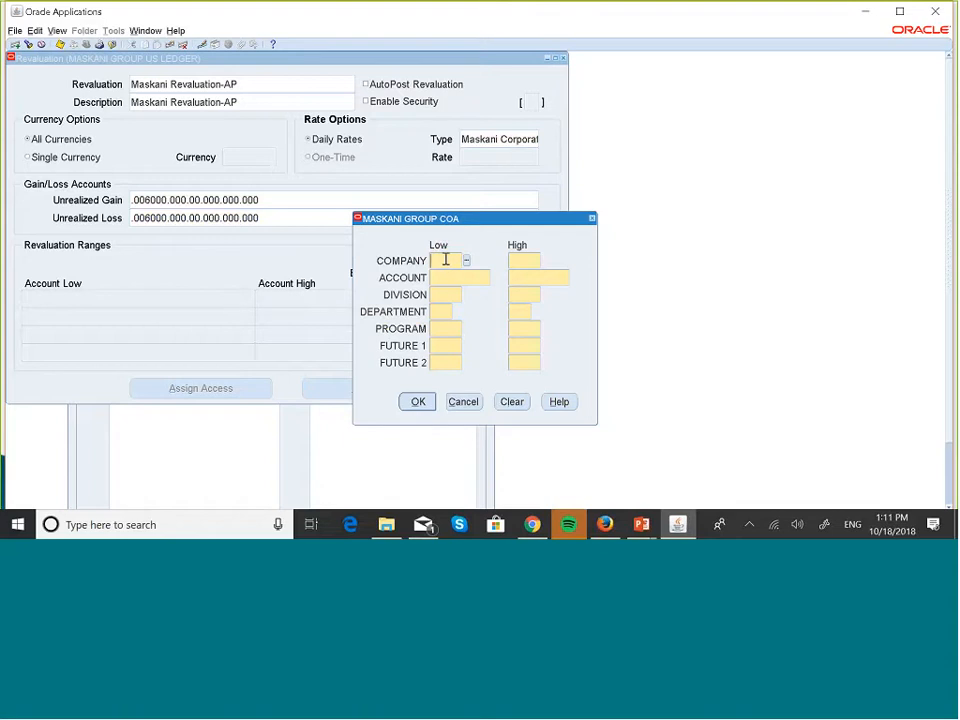
text(001)
key(Tab)
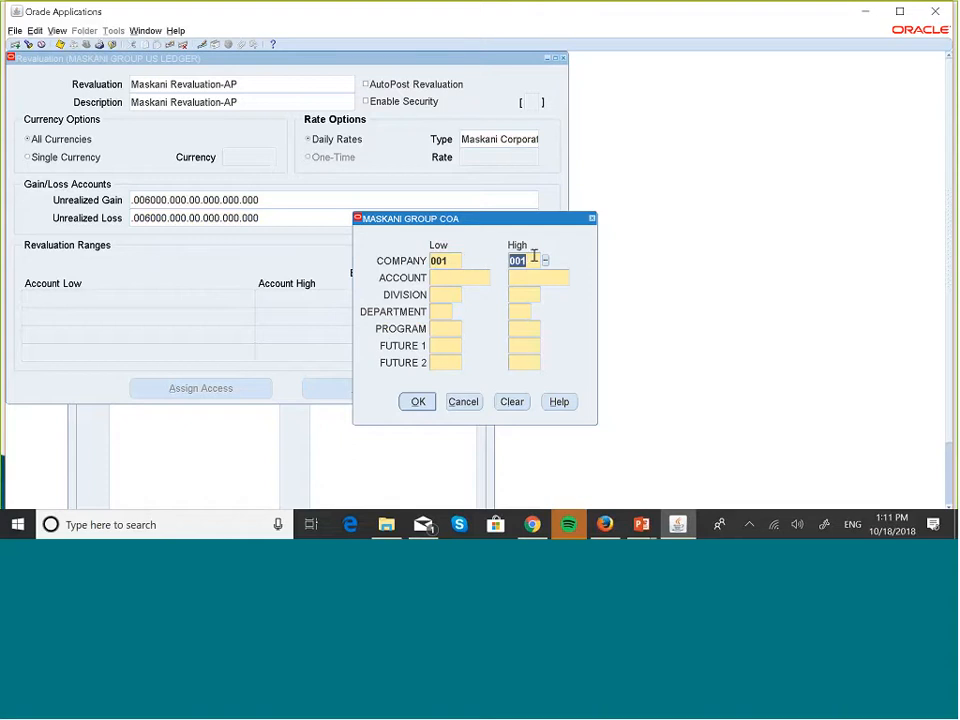
click(461, 277)
click(494, 278)
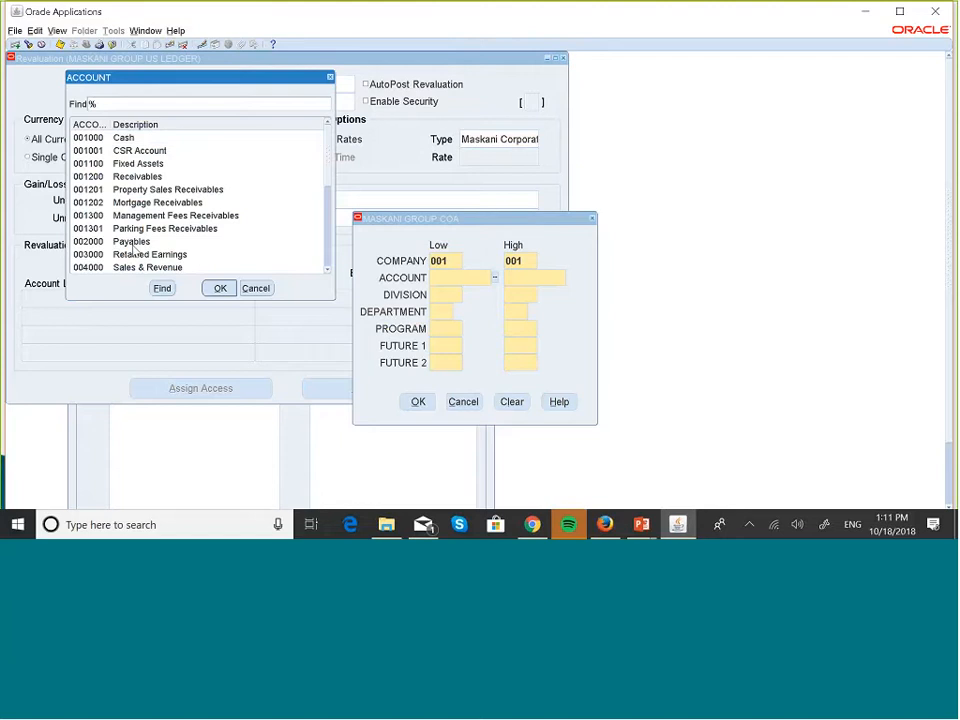
click(133, 243)
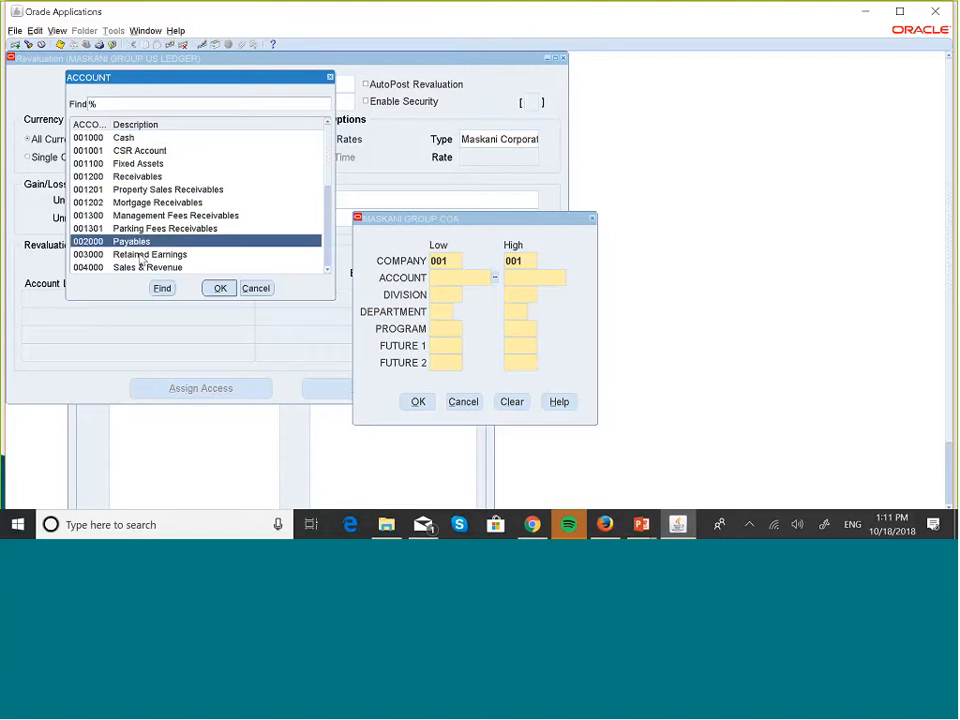
click(217, 289)
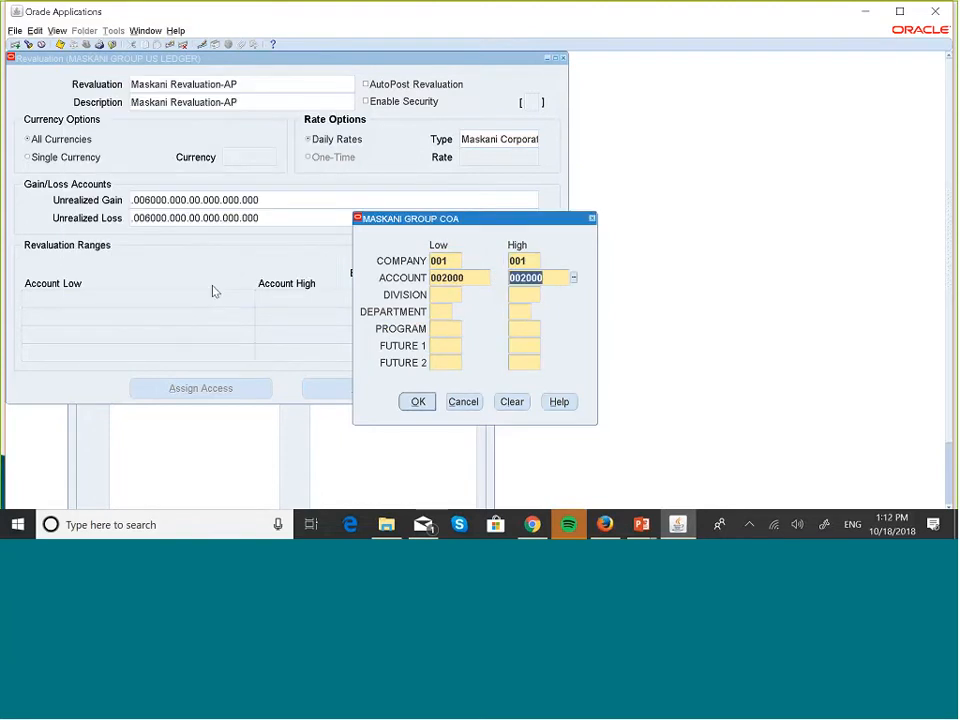
Step: Set the range's low and high segments to division 100 Industrial Plants, department 00 and program 000
click(452, 294)
click(466, 296)
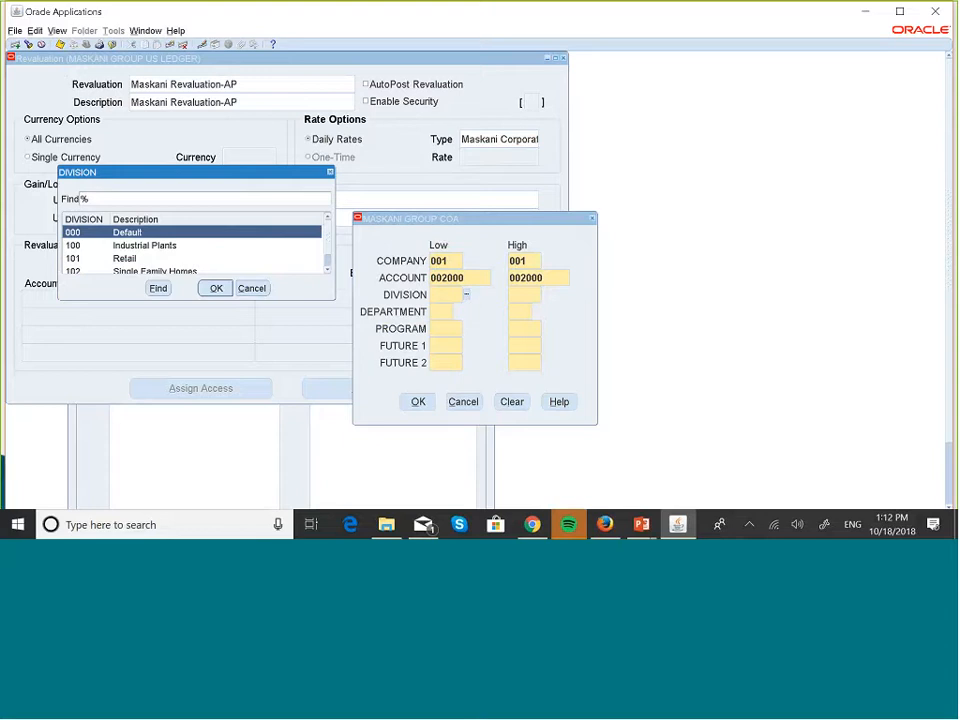
click(171, 246)
click(220, 292)
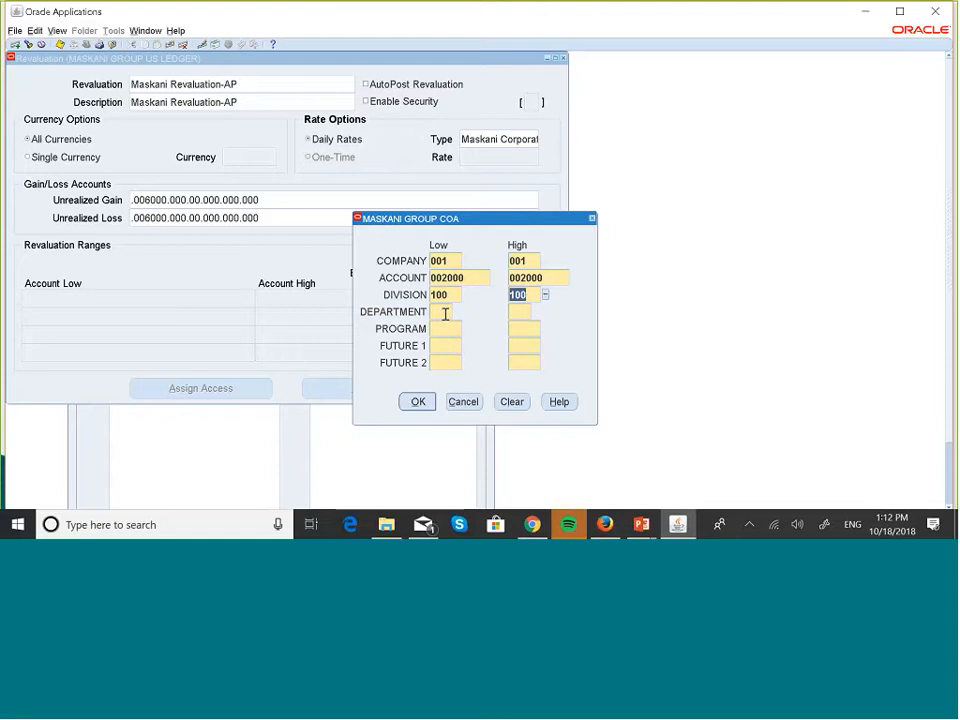
click(438, 313)
text(000)
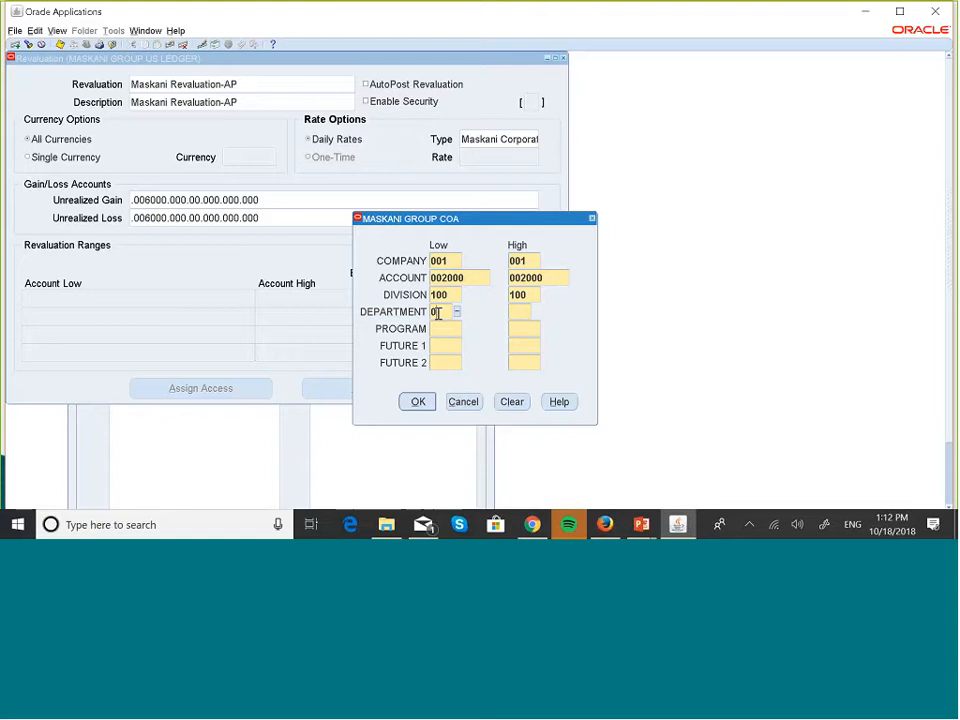
key(Tab)
text(00)
click(439, 333)
text(000)
key(Tab)
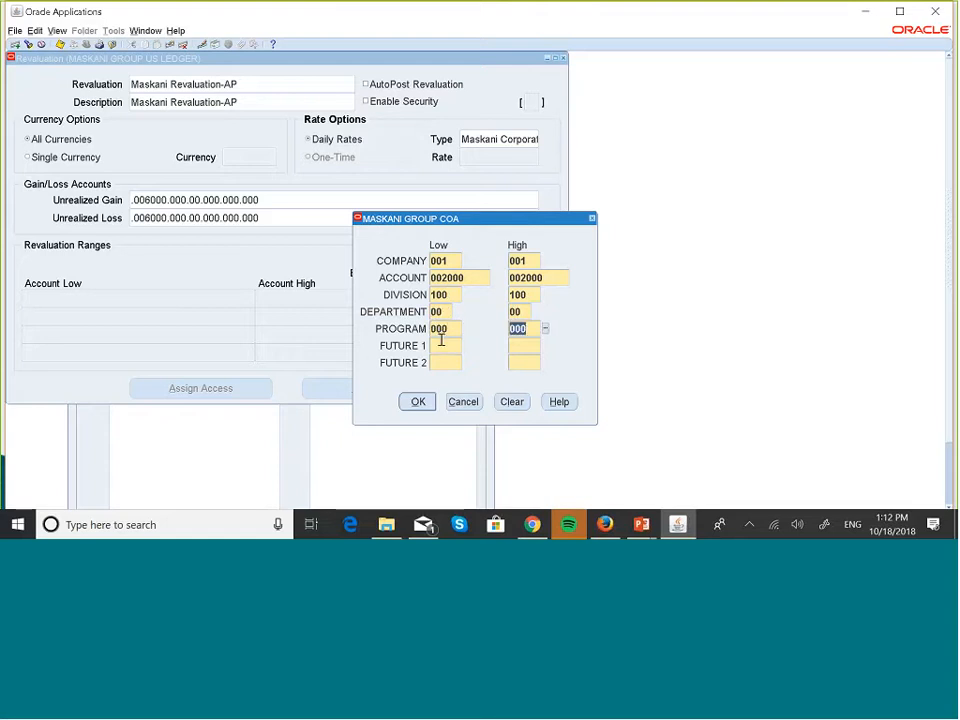
Step: Set the range's Future 1 and Future 2 segments to 000 and accept the account range
click(443, 344)
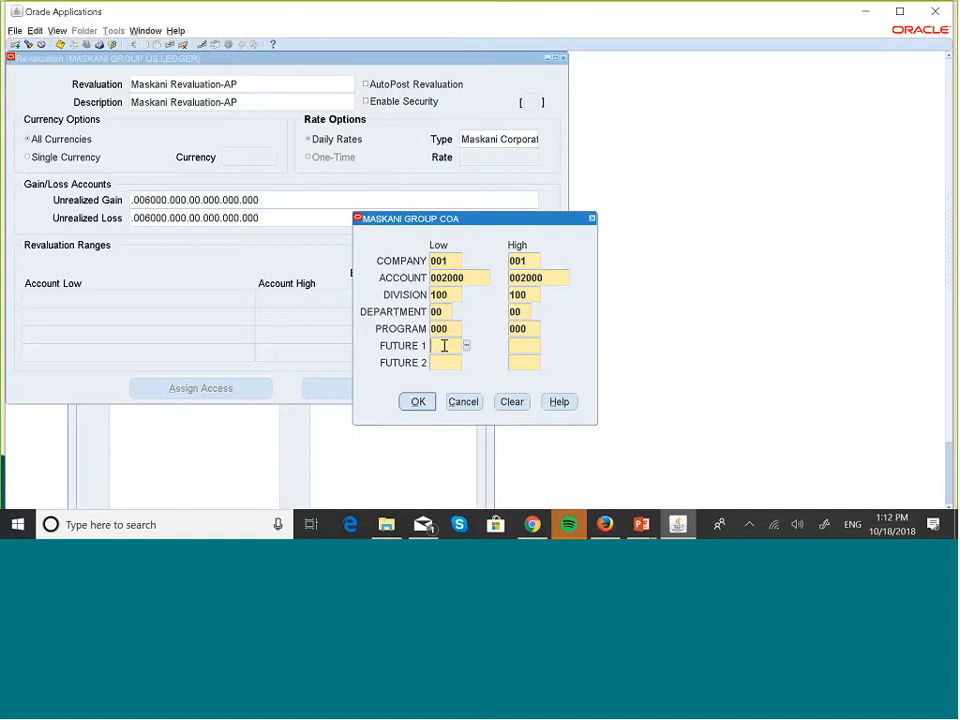
text(000)
key(Tab)
click(441, 364)
text(000)
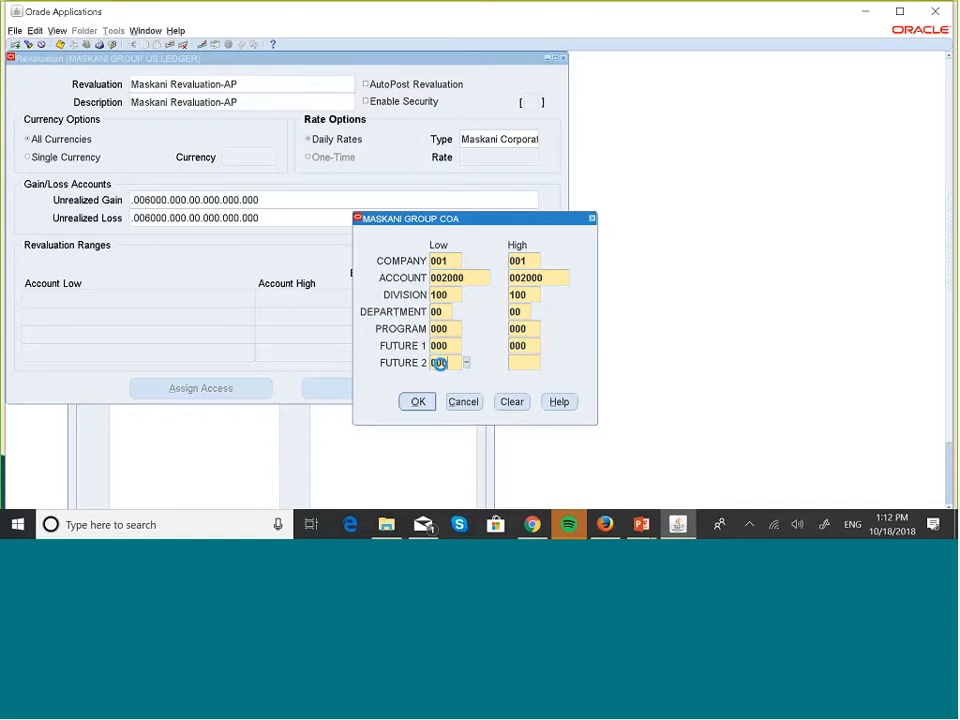
click(418, 402)
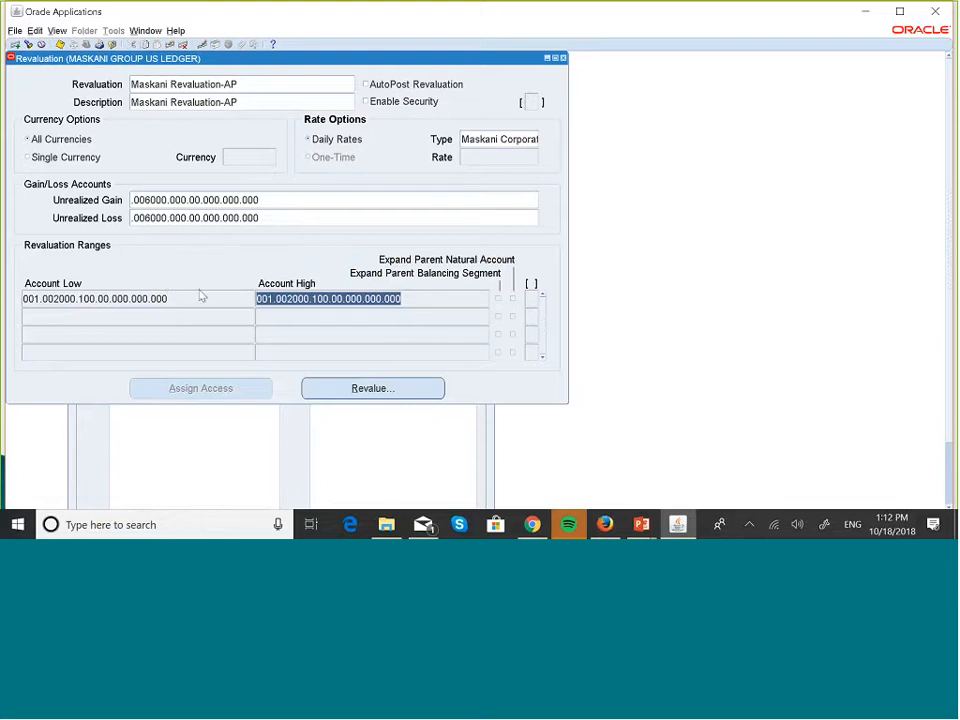
Step: Save the revaluation definition and launch its Revalue Balances request
click(376, 392)
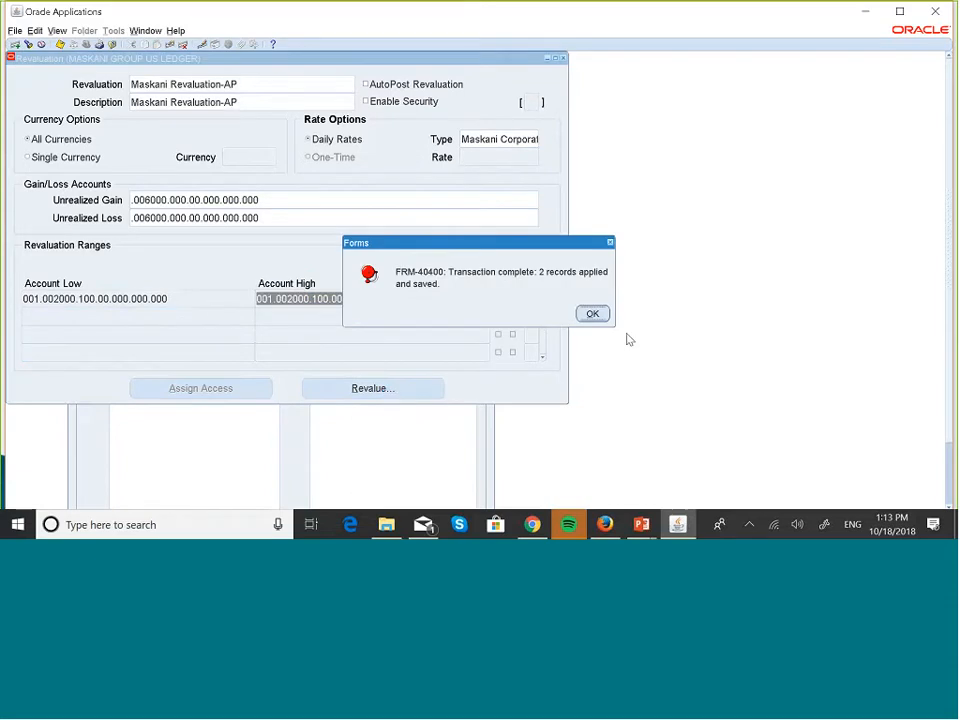
click(592, 315)
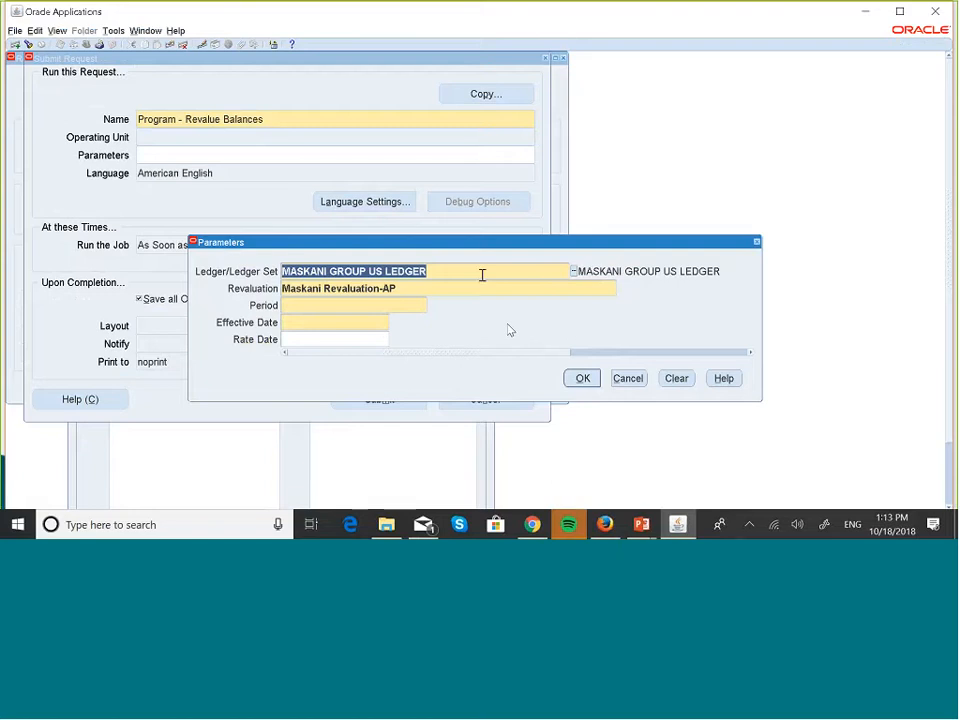
Step: Set the Revalue Balances period to JUL-18, accept the parameters, and submit the request
click(376, 306)
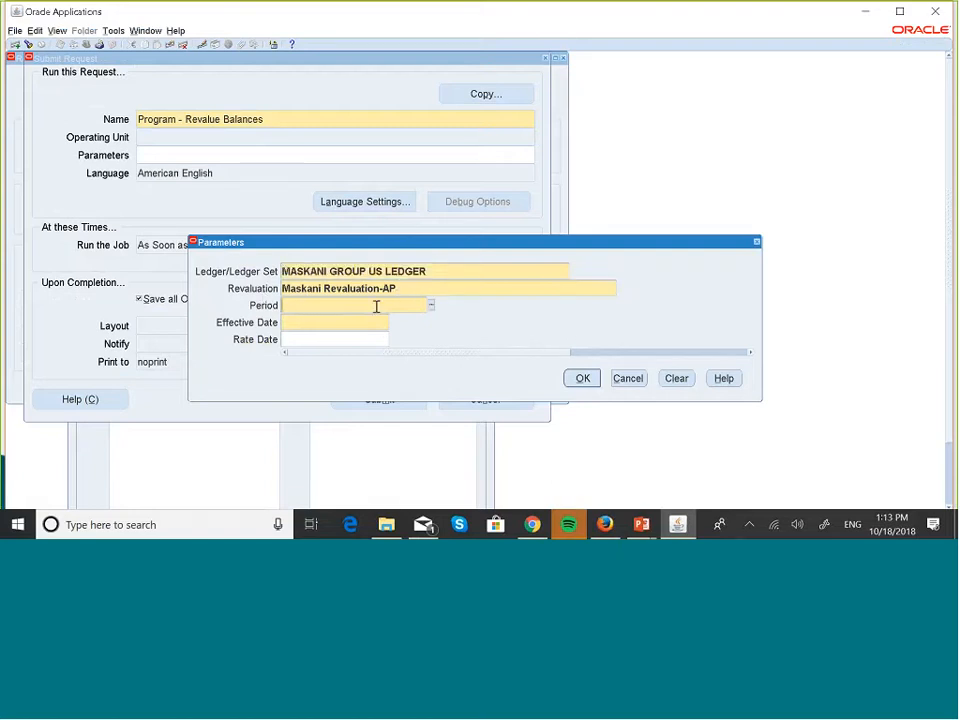
click(432, 307)
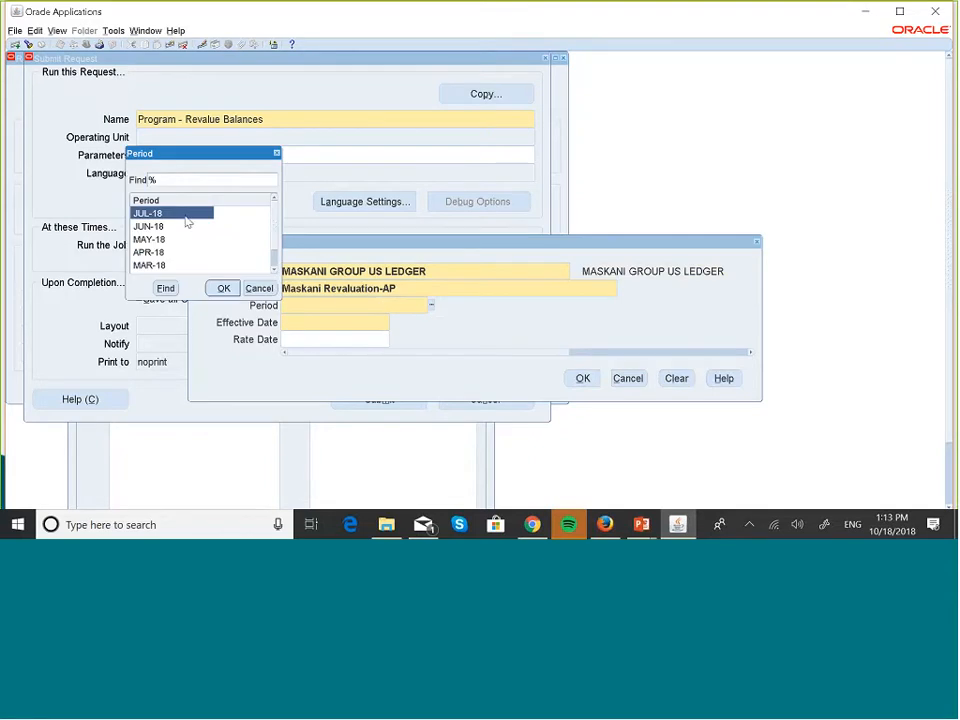
click(224, 288)
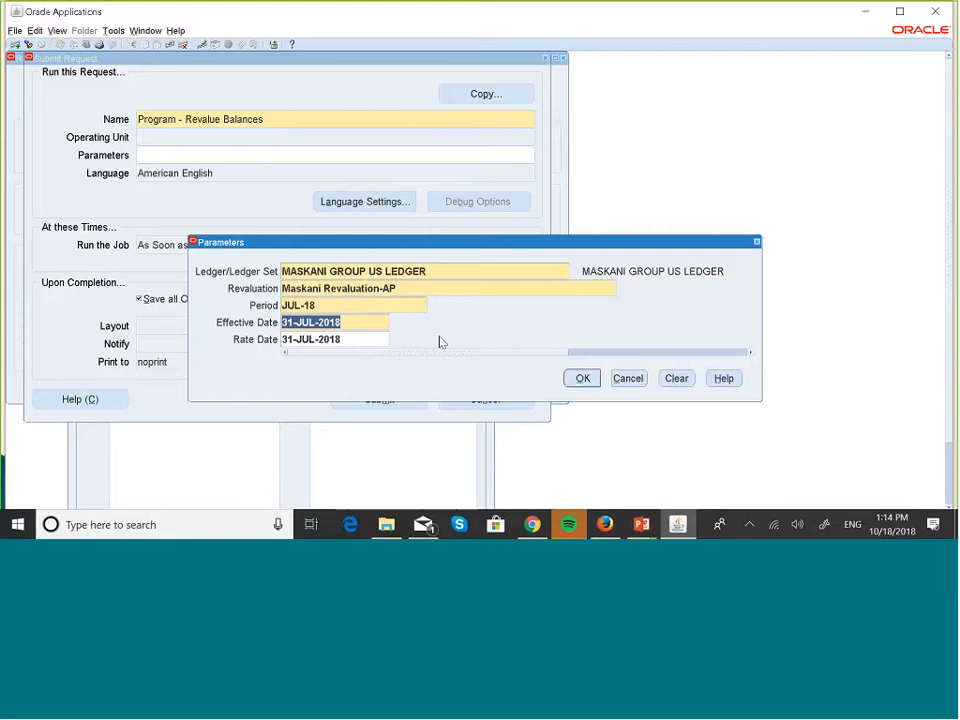
click(587, 384)
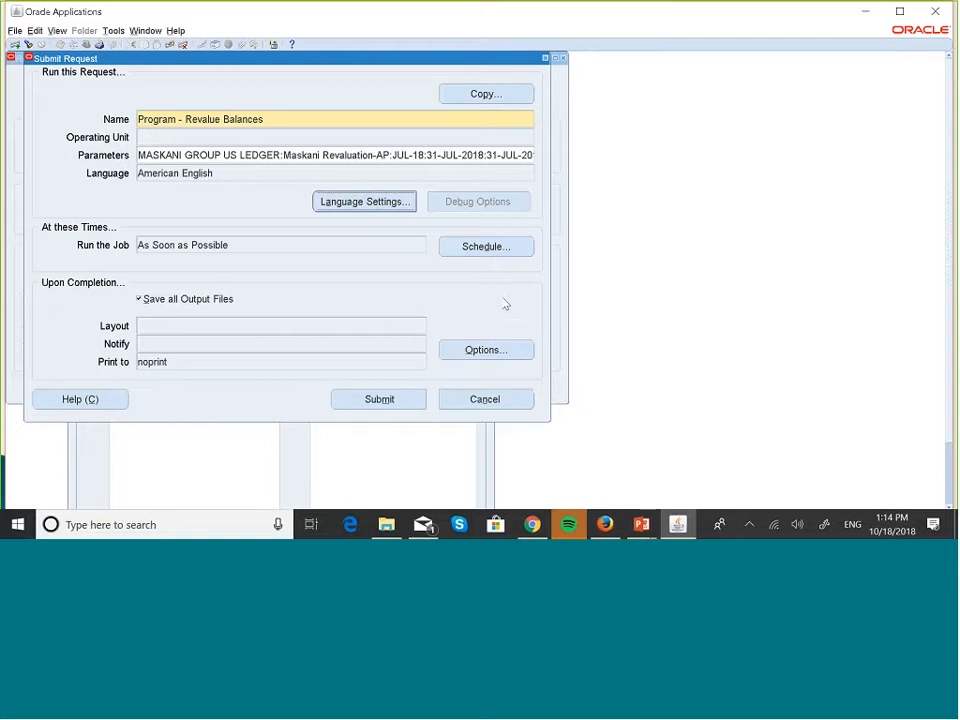
click(385, 399)
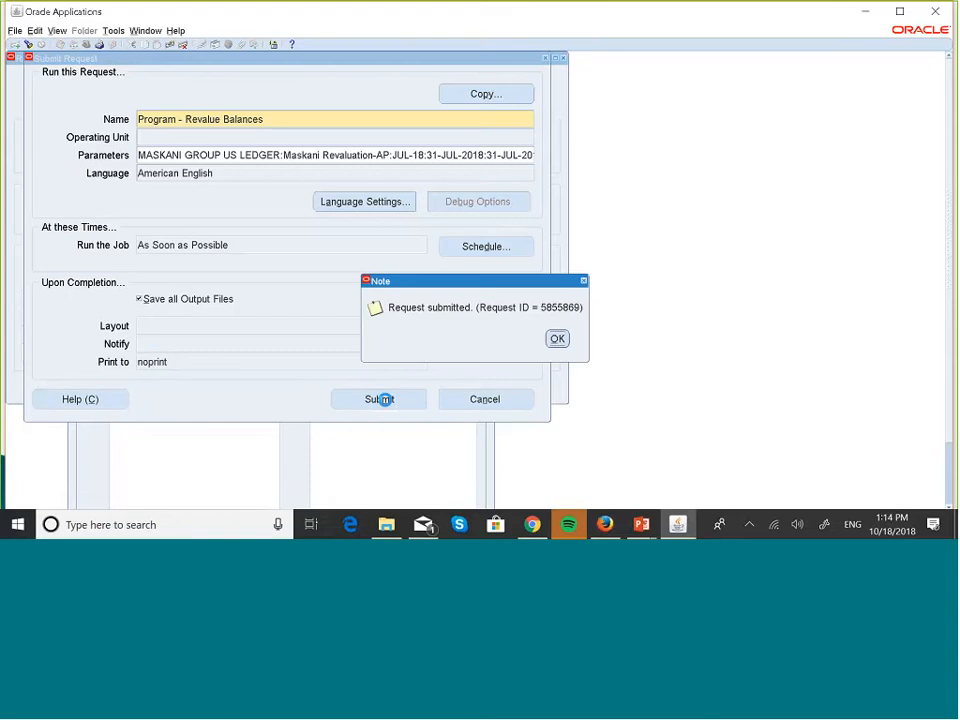
click(557, 339)
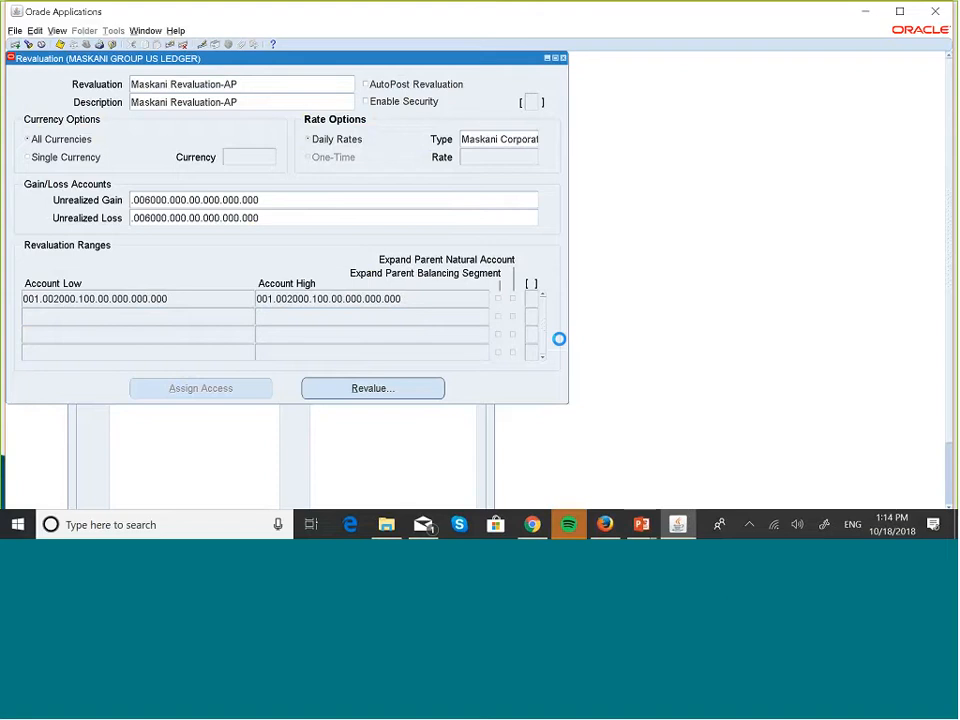
Step: Find all submitted requests and refresh the list until the Revalue Balances request has finished
key(alt+v)
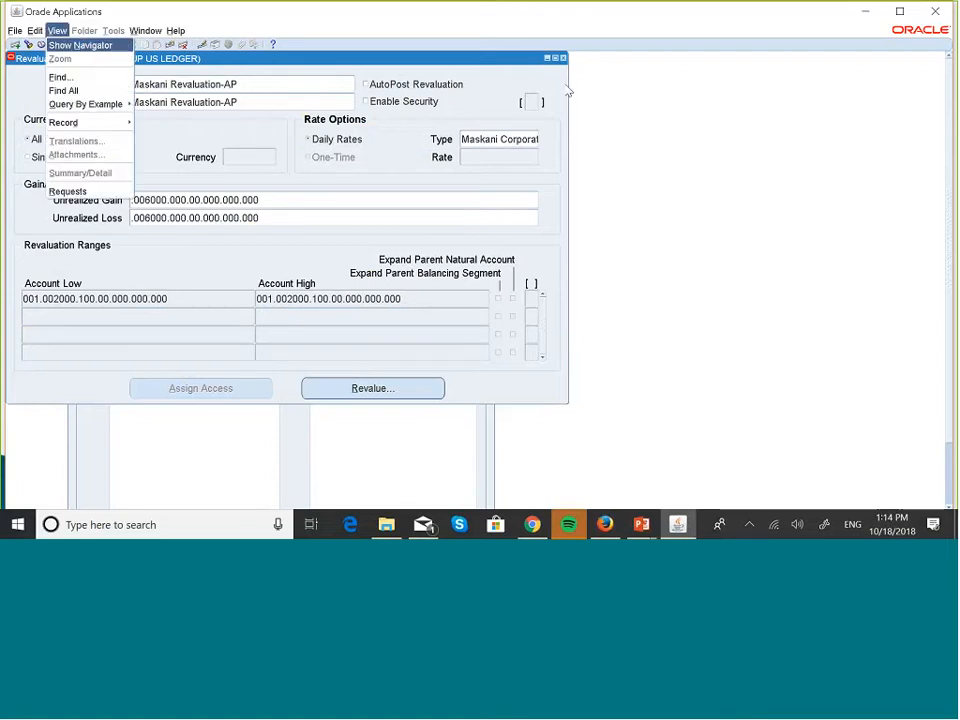
key(Escape)
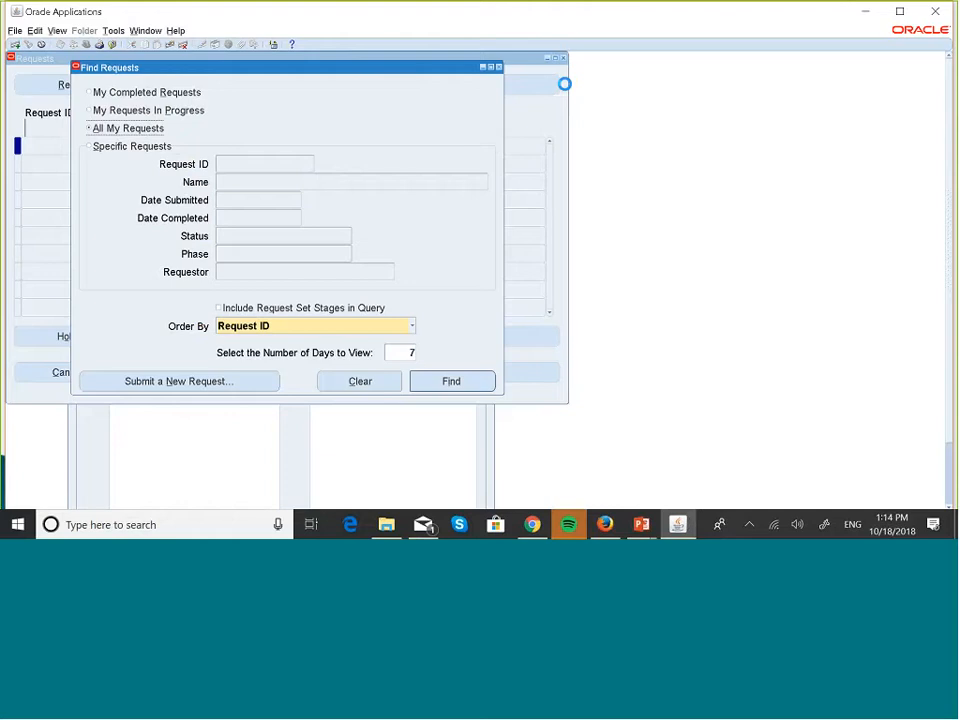
click(472, 381)
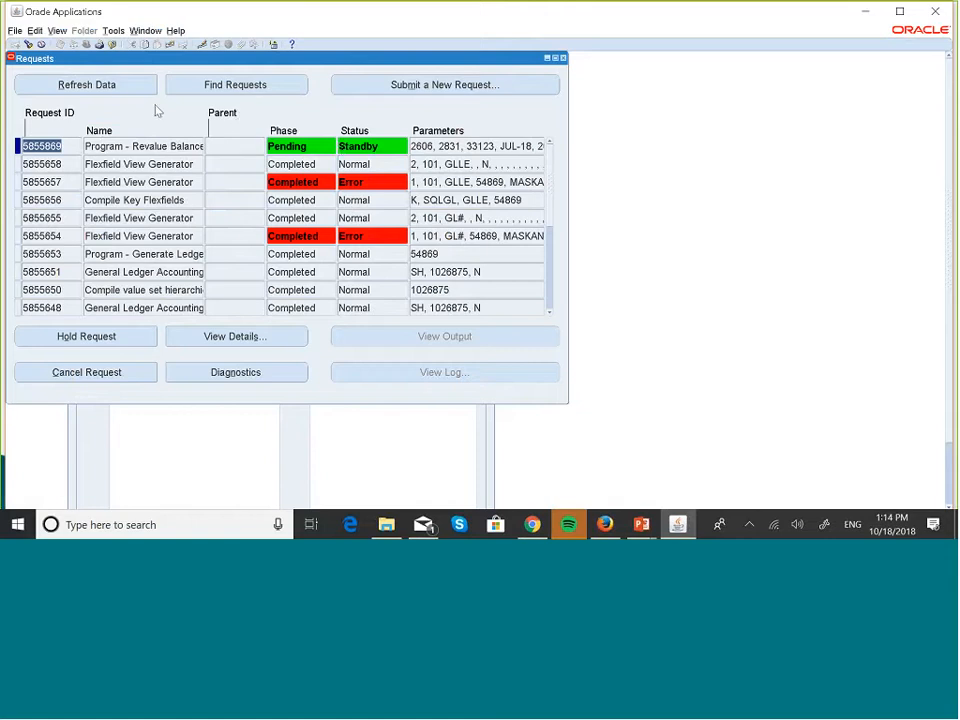
click(115, 87)
click(114, 85)
click(114, 86)
click(114, 86)
click(113, 86)
click(116, 85)
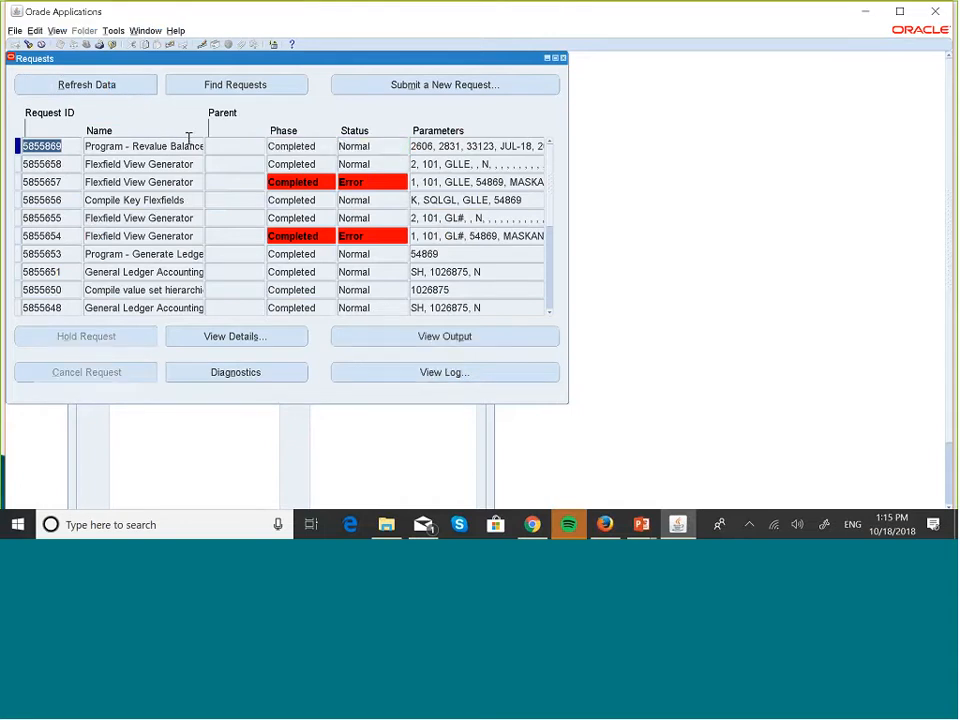
click(357, 147)
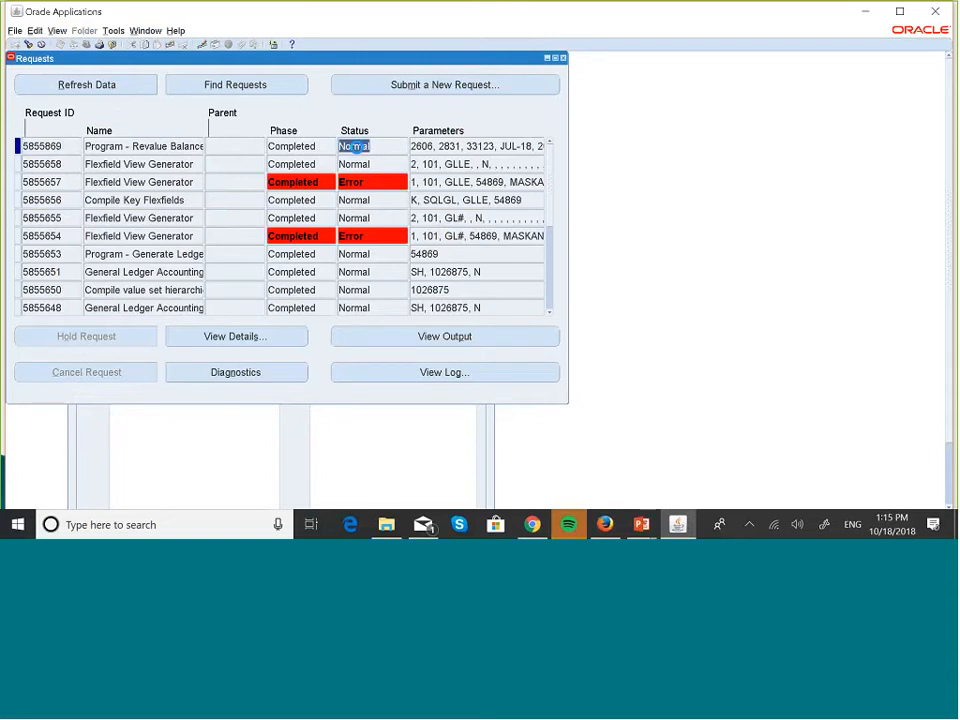
Step: Review the Revaluation-Payables example journals in the PowerPoint slide show and return to Oracle Applications
key(super+Tab)
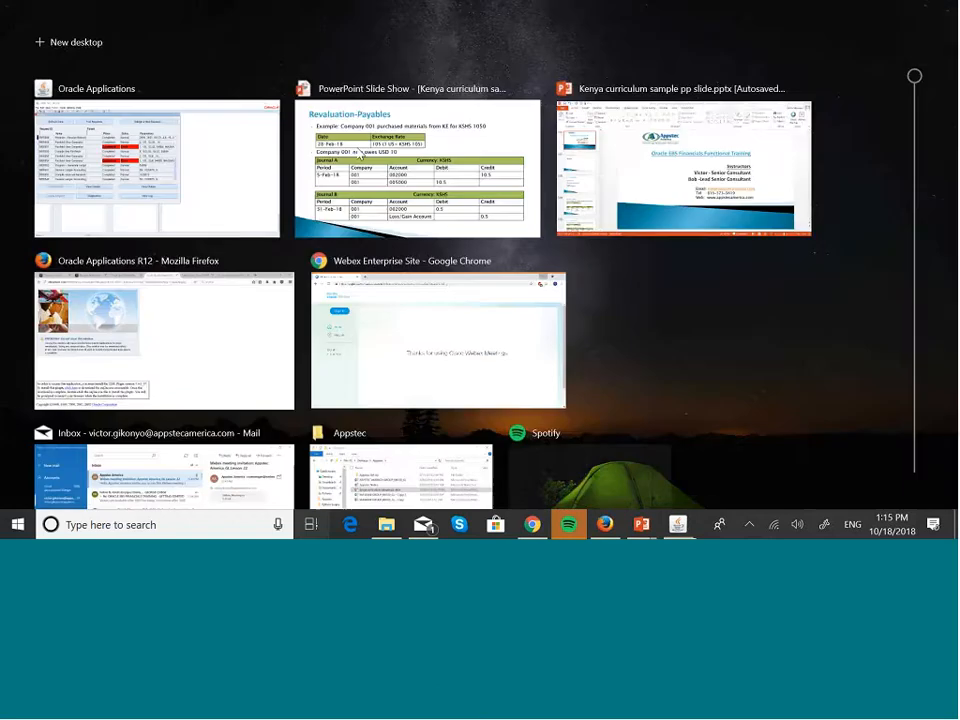
click(471, 160)
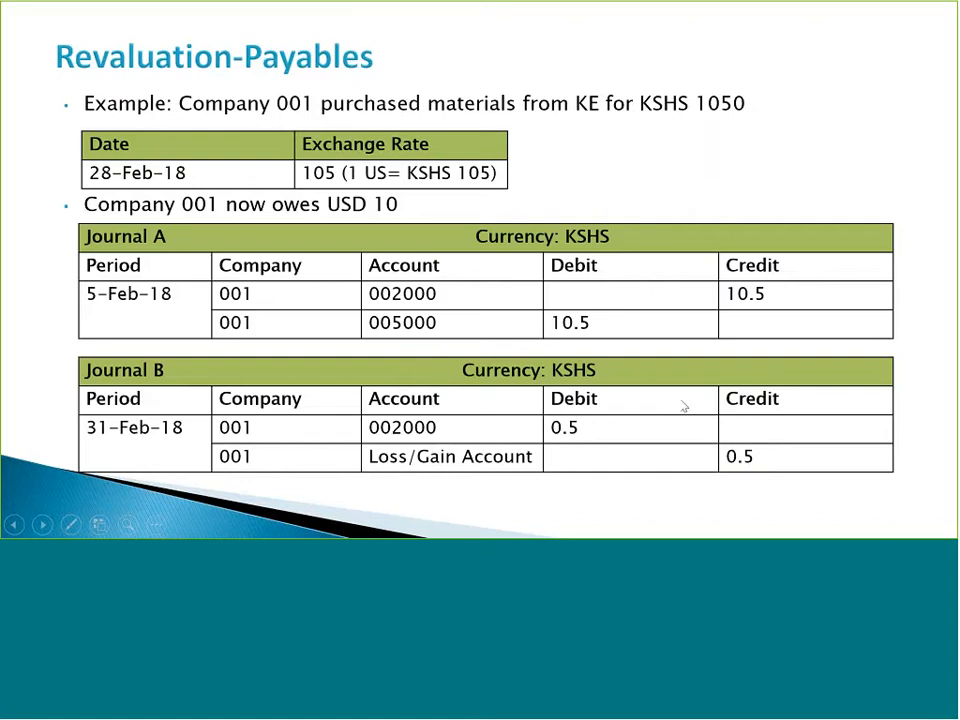
key(super+Tab)
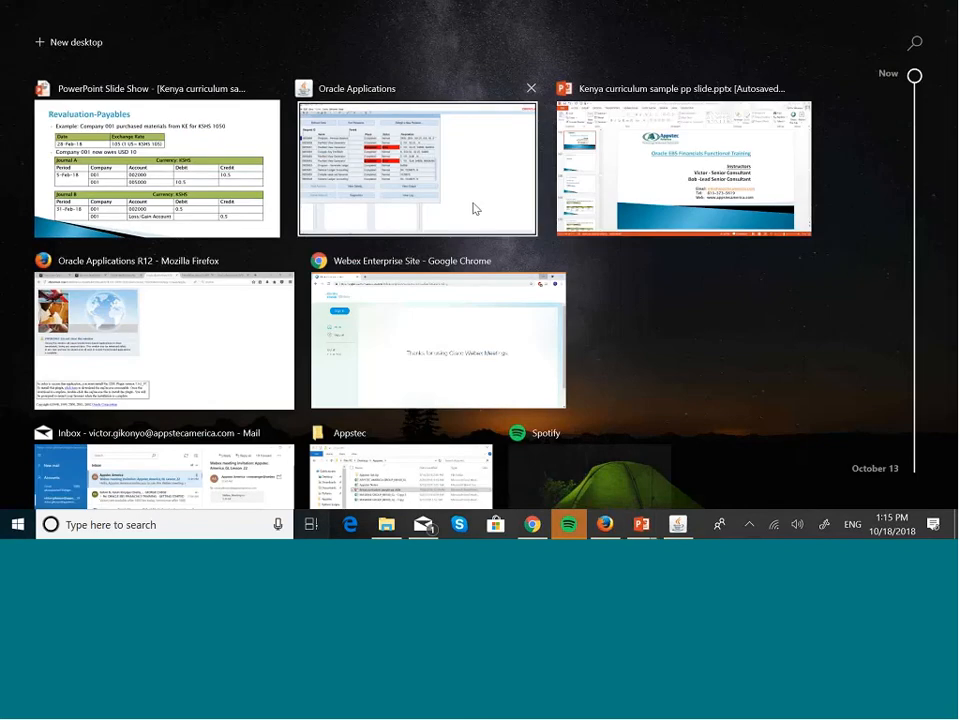
click(474, 208)
Step: Open the Revalue Balances request's output and read the Revaluation Execution Report through to the journals created
click(448, 336)
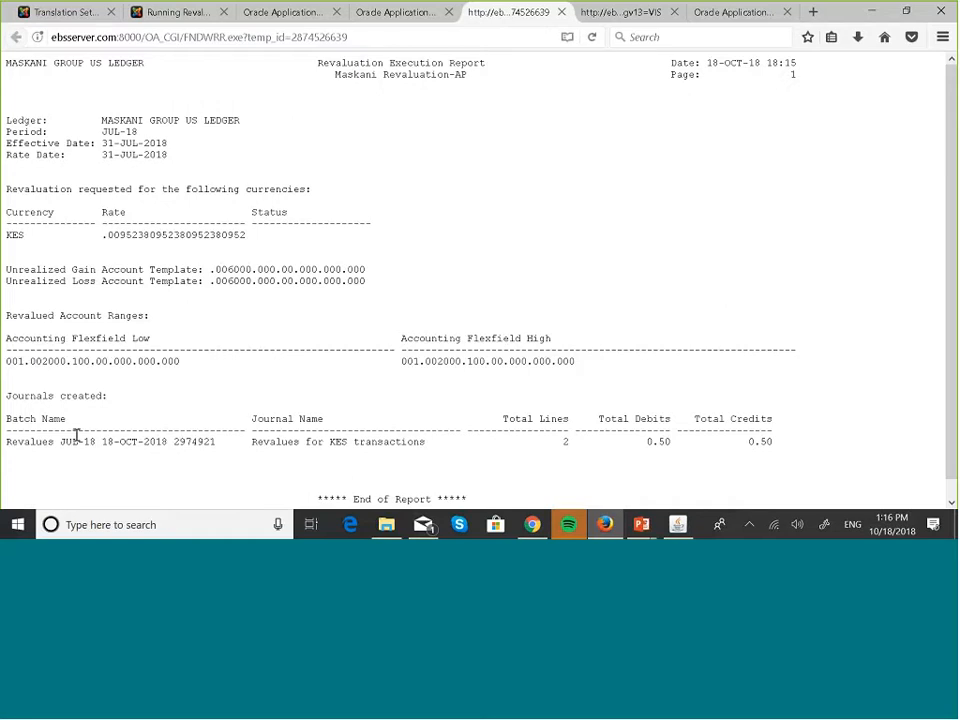
scroll(106, 411, down, 1)
scroll(106, 411, down, 1)
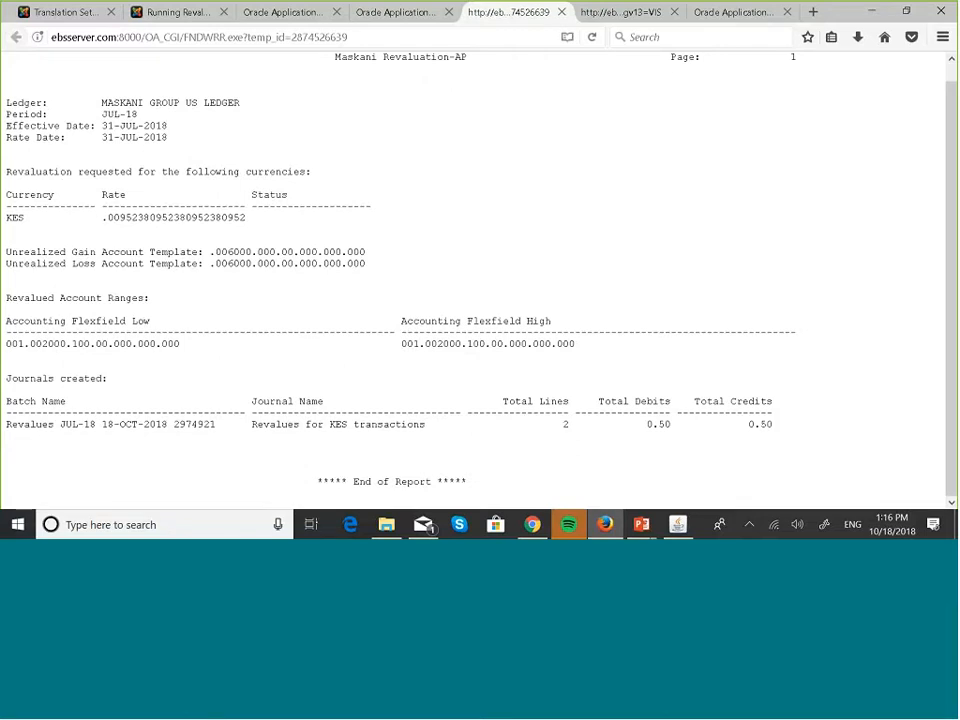
Step: Return to Oracle Applications, close the Requests and Revaluation windows, and open Enter Journals
click(684, 530)
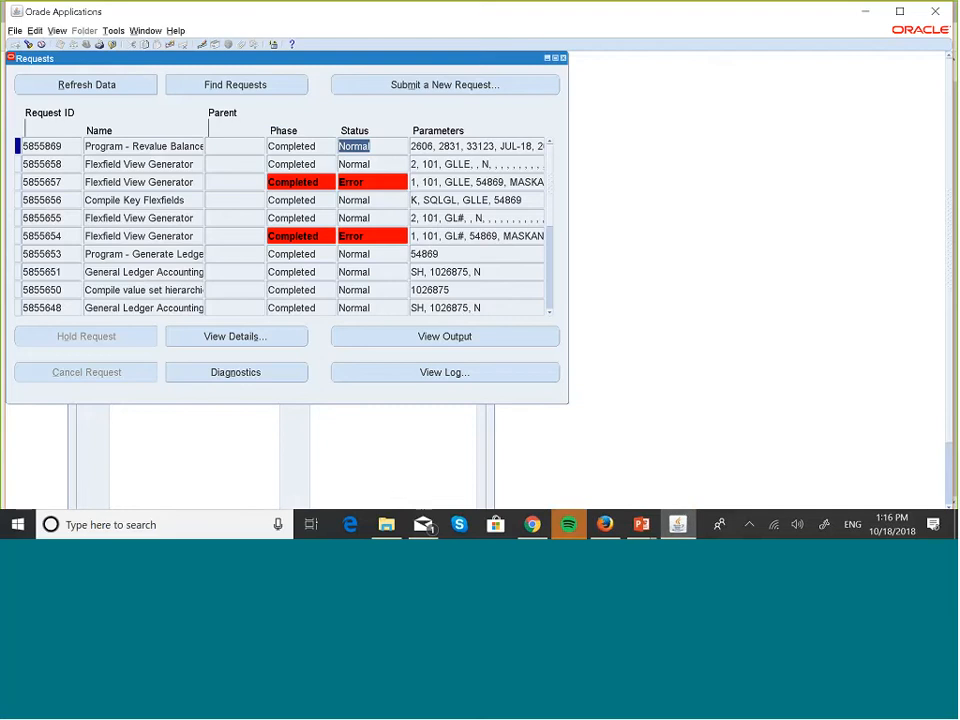
click(563, 58)
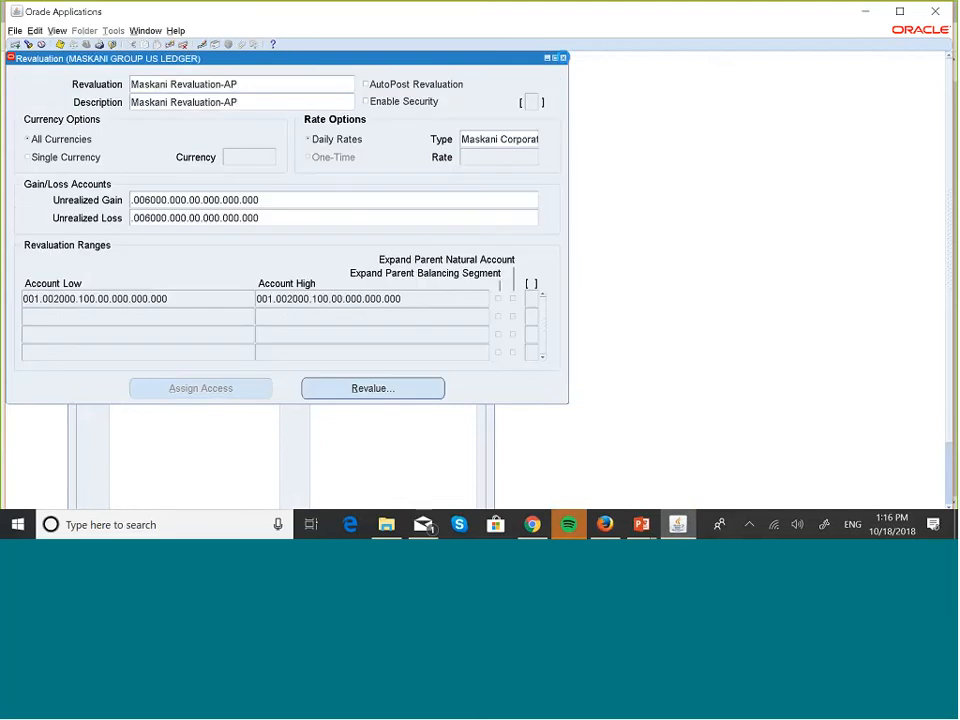
click(563, 58)
click(362, 198)
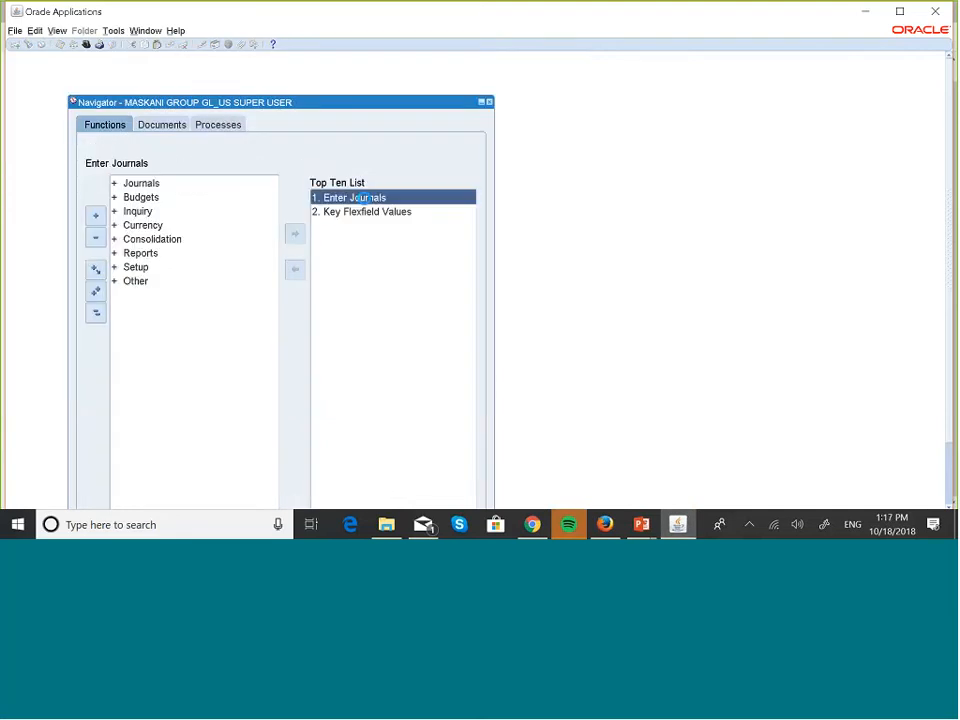
double_click(362, 198)
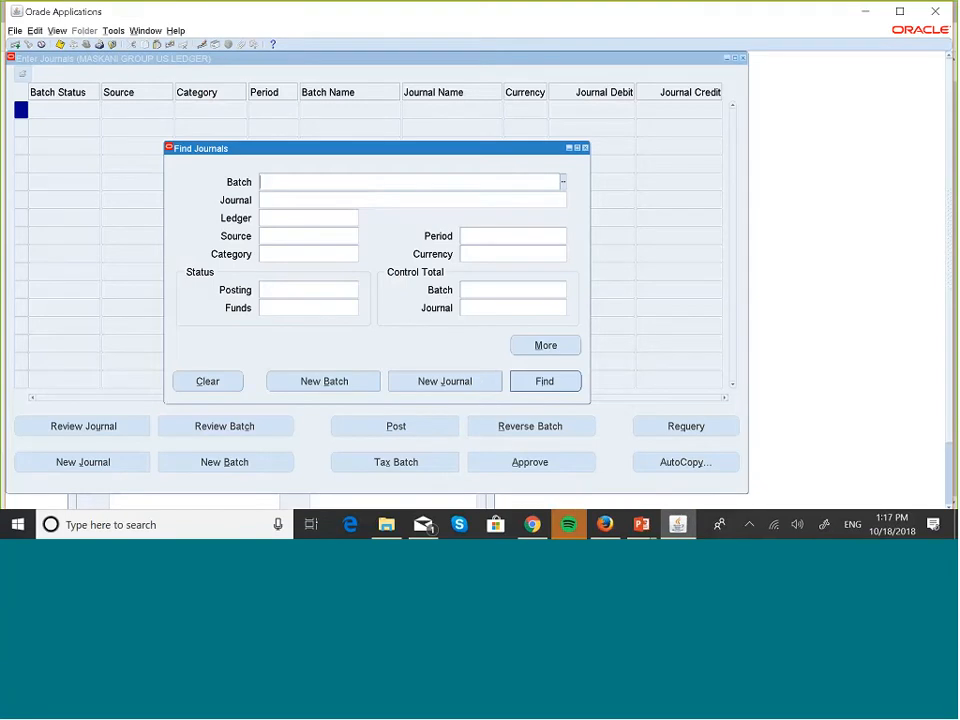
Step: Find the journals for period JUL-18
click(491, 236)
text(JUL)
click(553, 388)
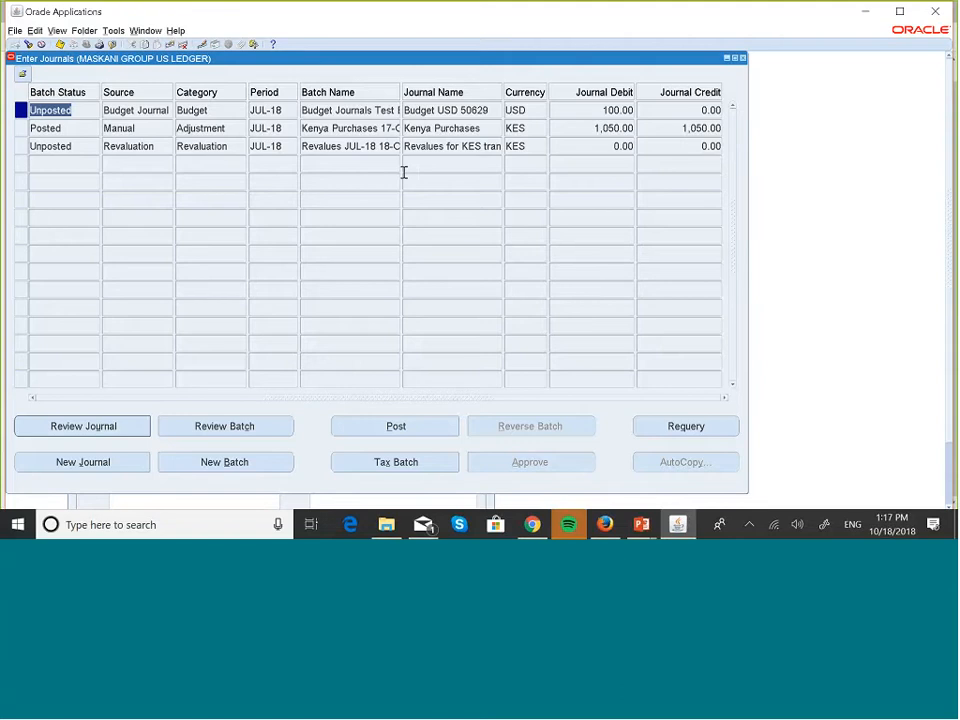
Step: Review the lines of the unposted Revalues for KES transactions journal and close the journal windows
key(Down)
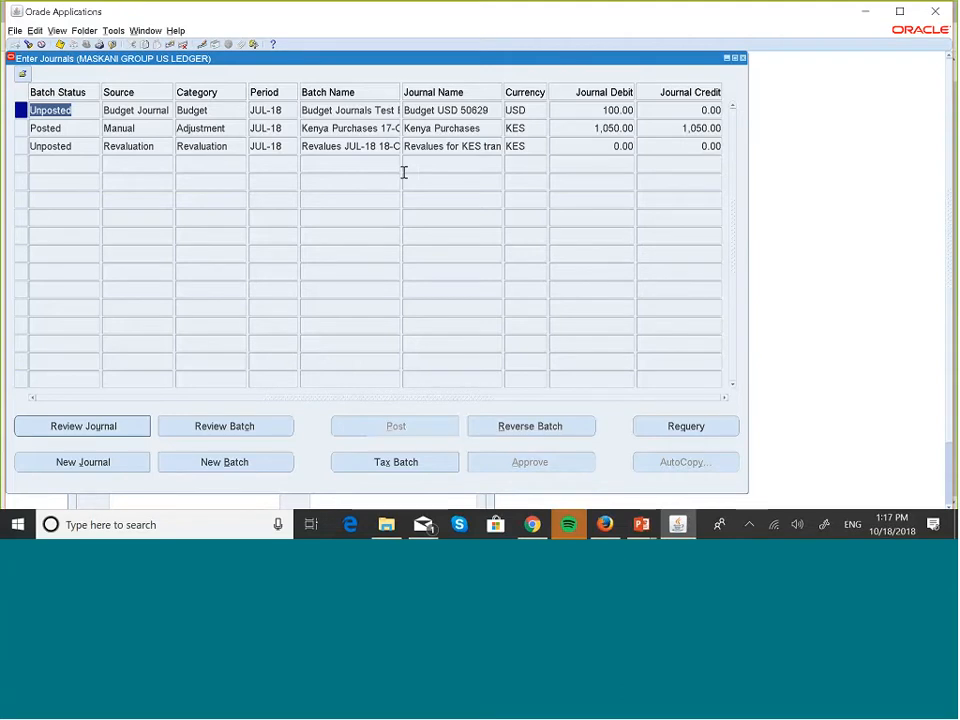
key(Down)
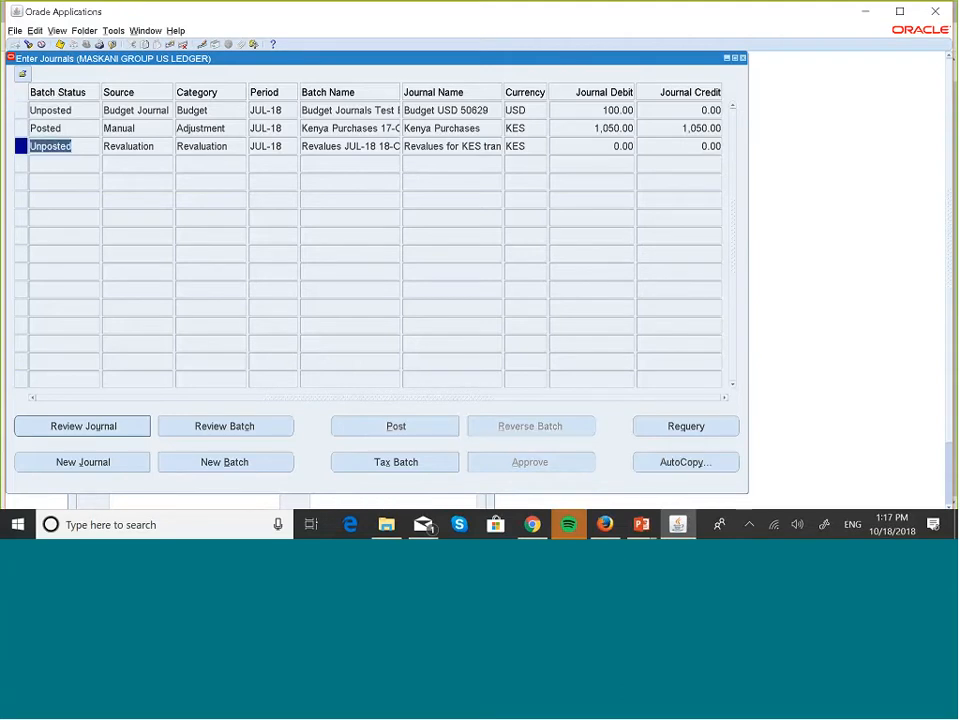
click(106, 428)
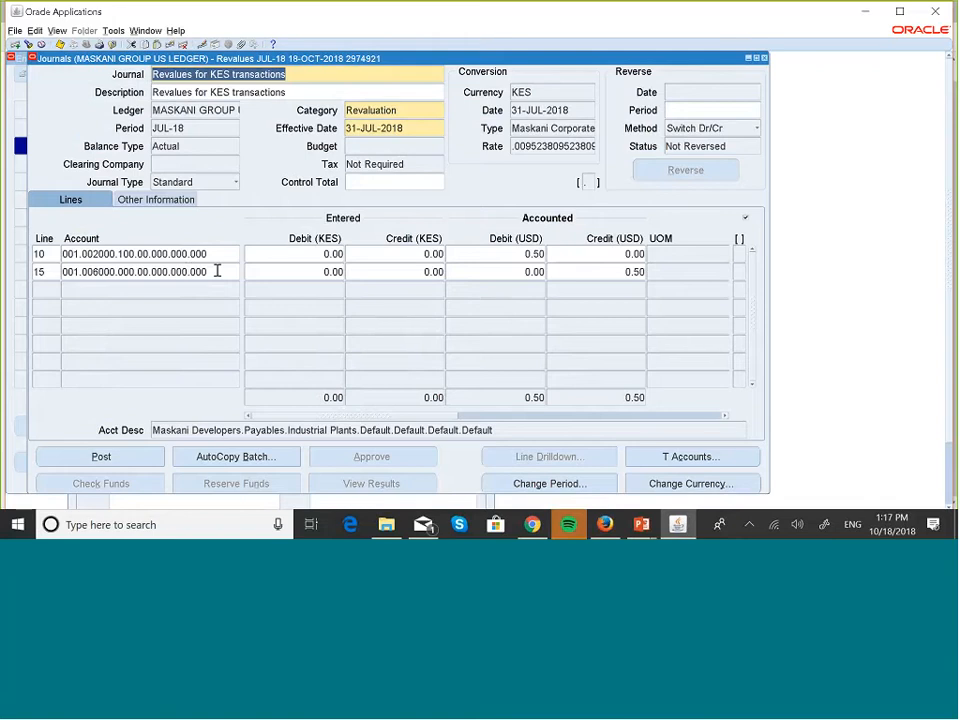
key(super+Tab)
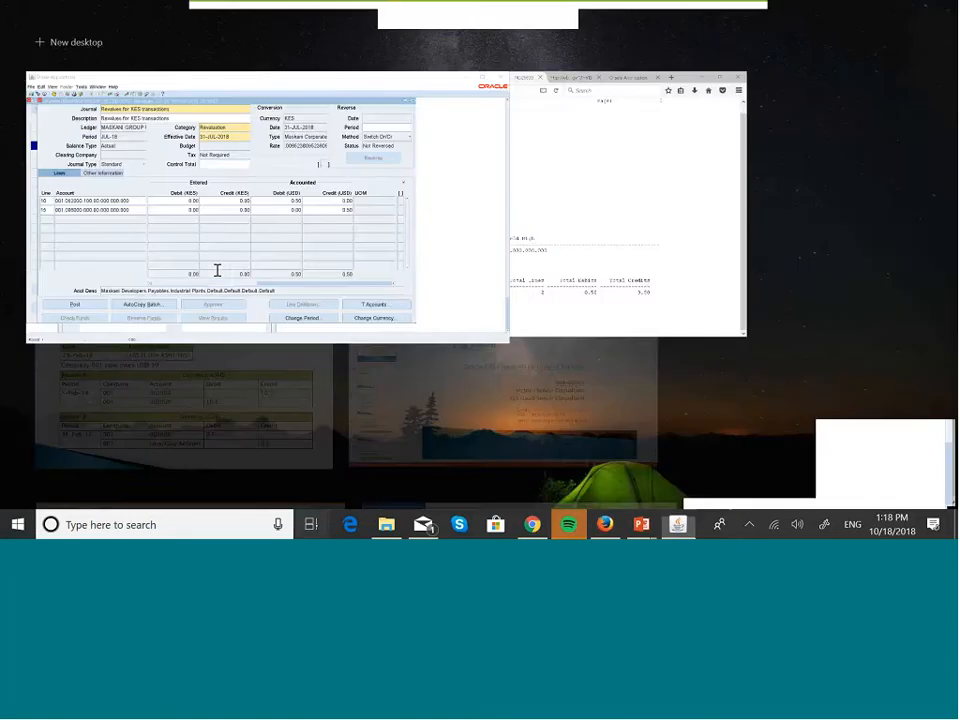
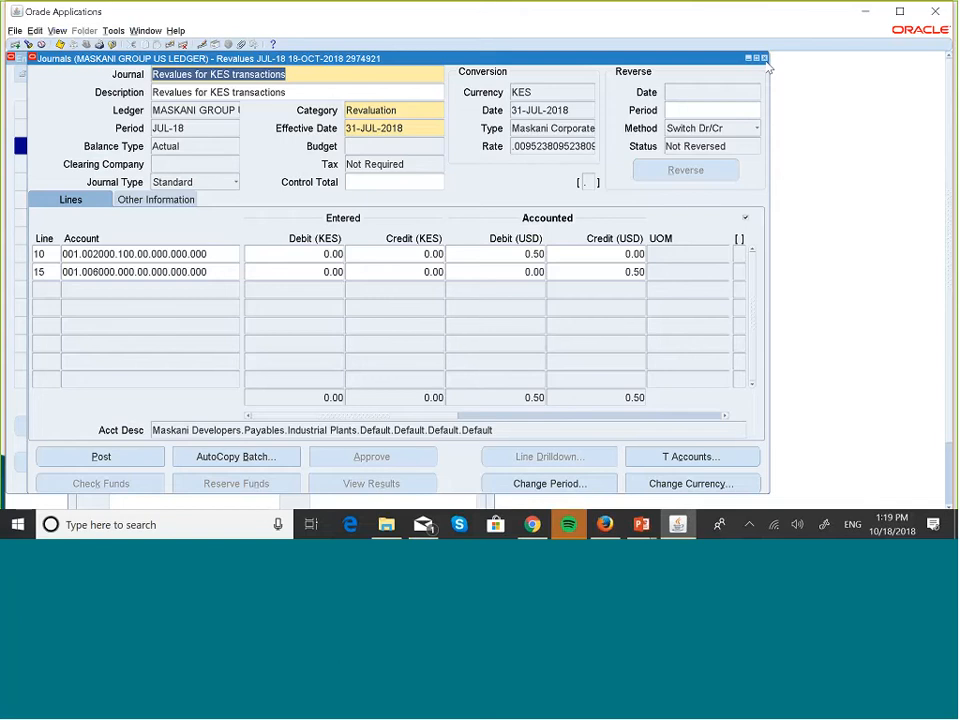
click(765, 59)
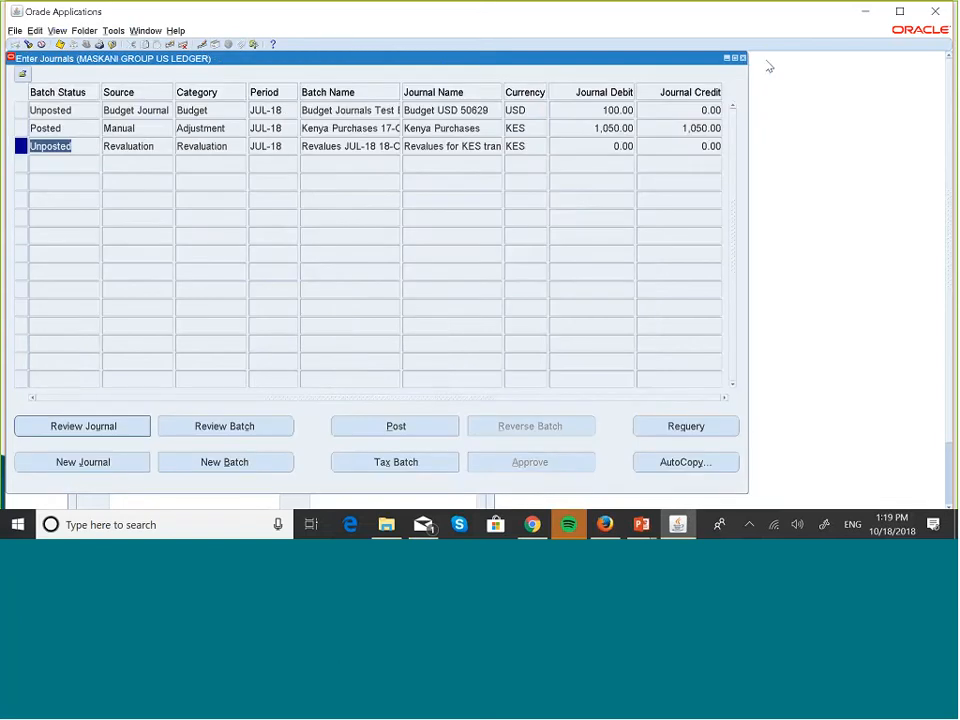
click(743, 59)
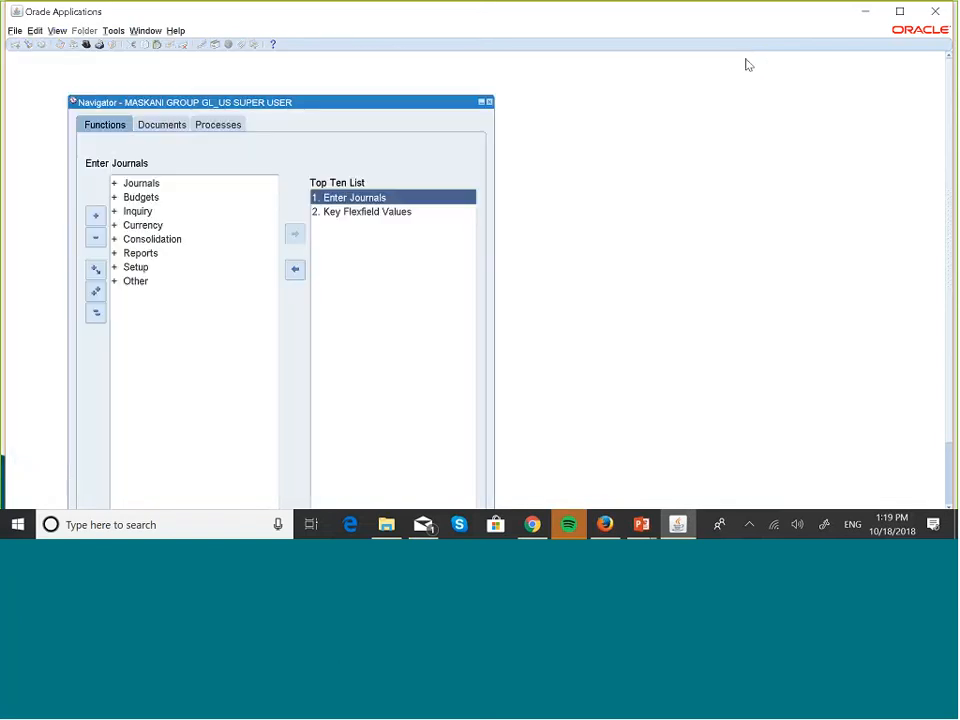
Step: Switch to the PowerPoint slide show and look through the Revaluation-Receivables example slides
key(alt+Tab)
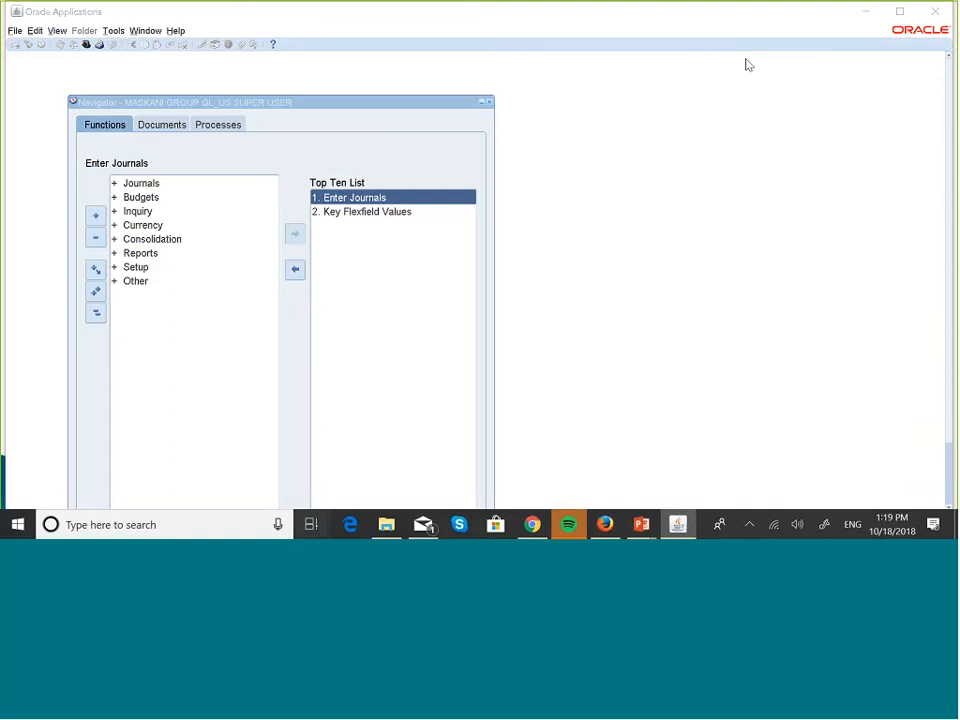
key(super+Tab)
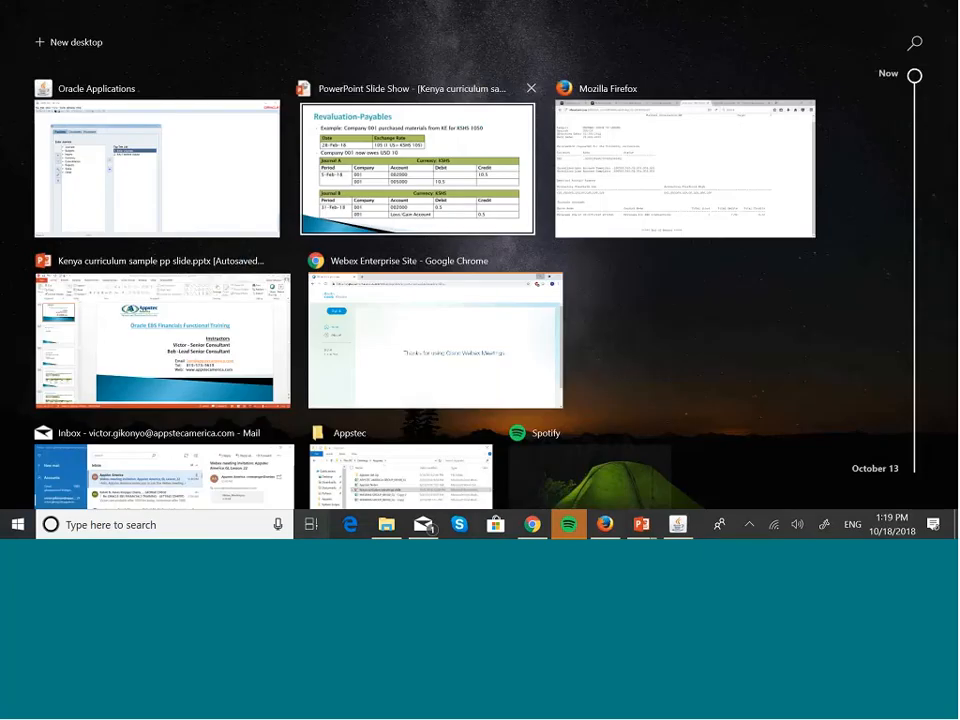
key(Return)
key(Right)
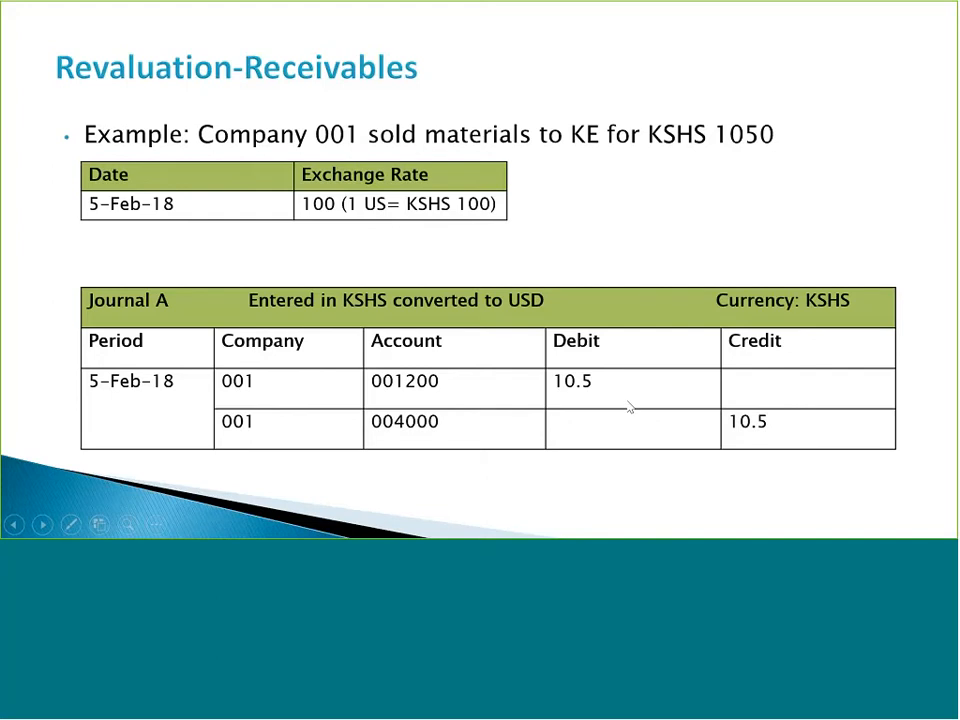
key(Right)
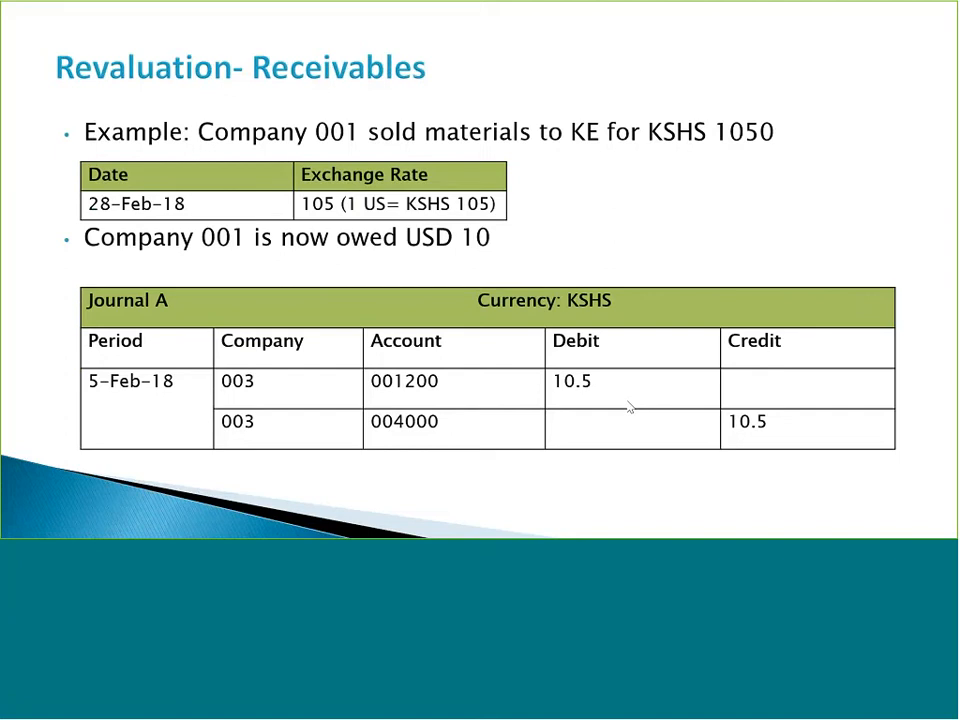
key(Left)
key(Left)
key(Left)
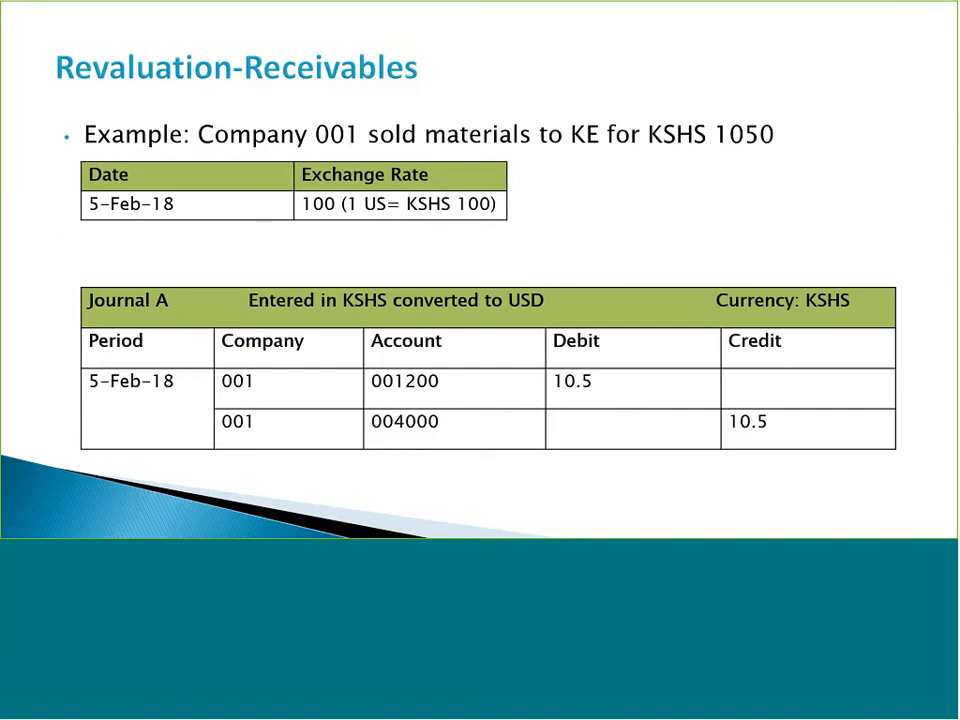
Step: Switch back to Oracle Applications and open Enter Journals again
key(super+Tab)
click(446, 206)
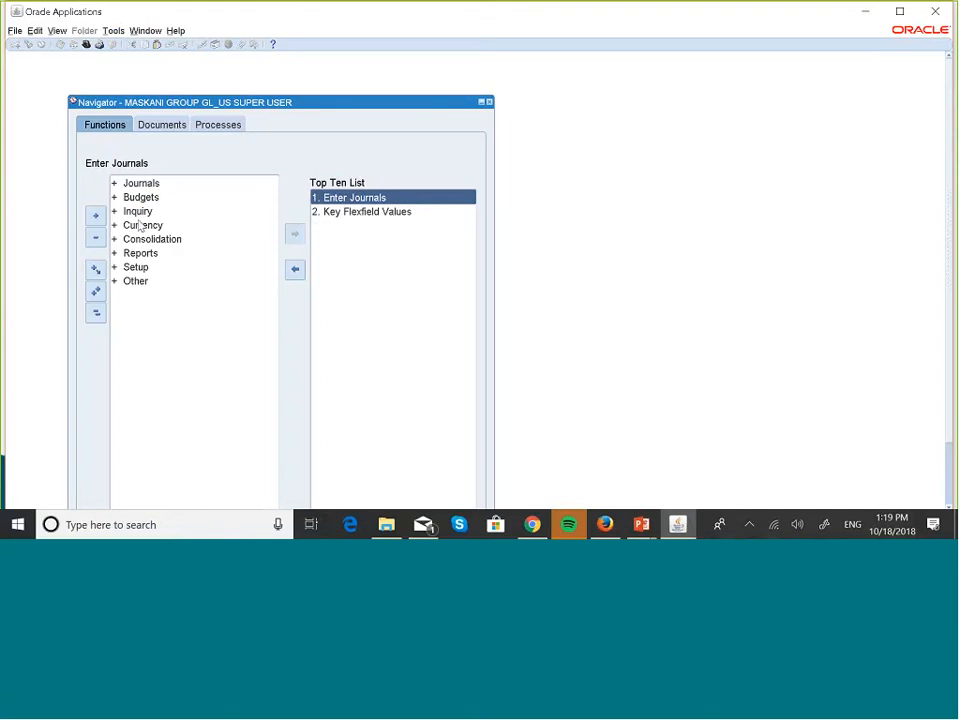
double_click(383, 203)
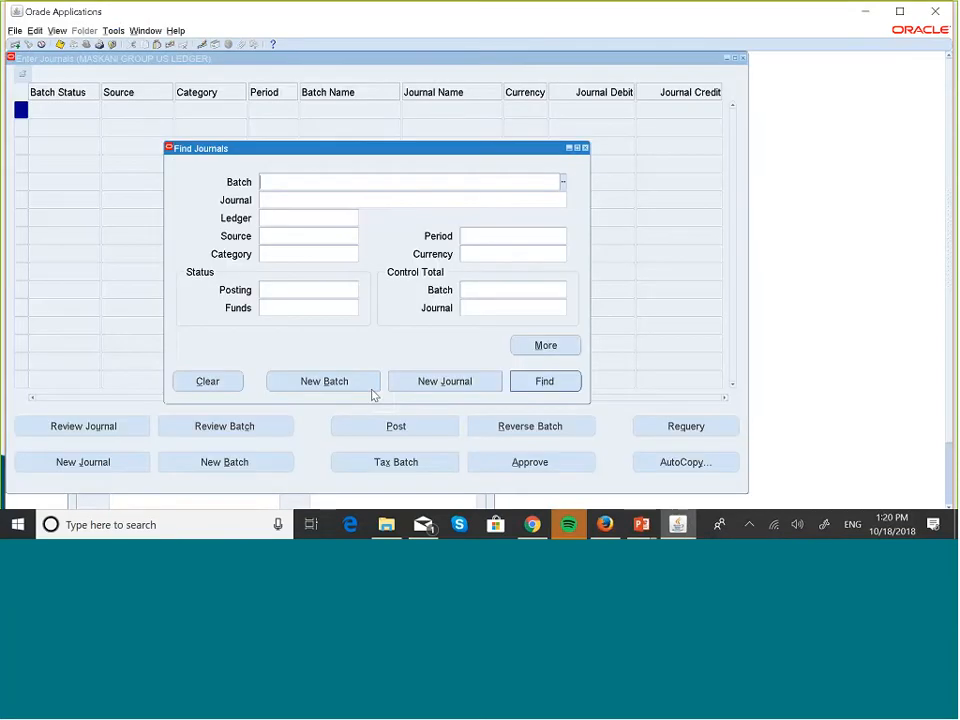
Step: Create a new journal named Kenya Sales
click(444, 381)
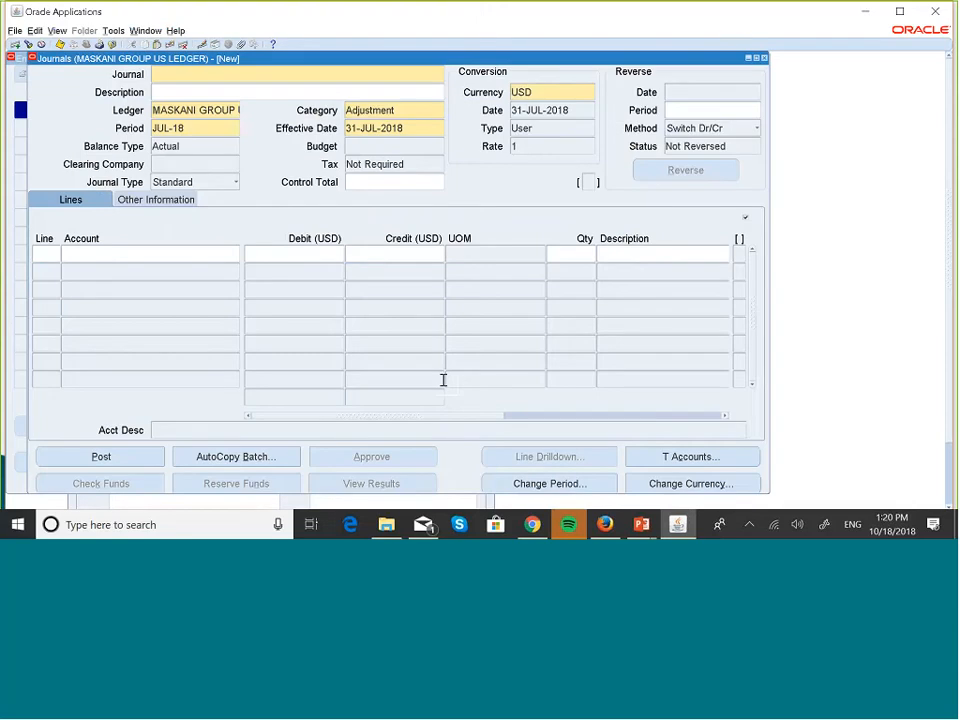
key(Caps_Lock)
text(Kenya)
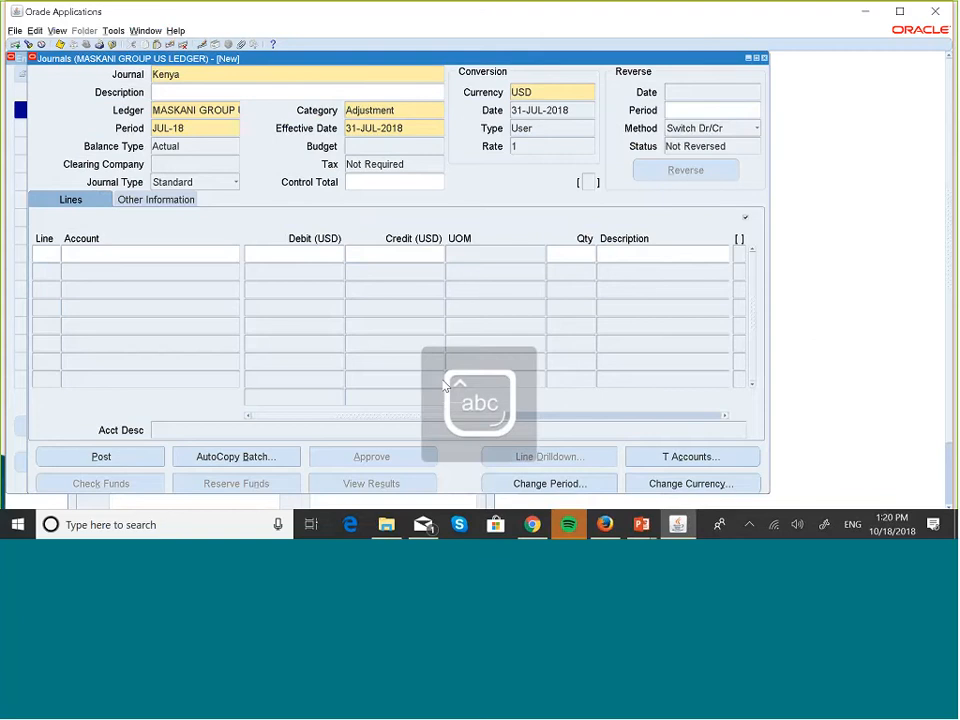
text( Sales)
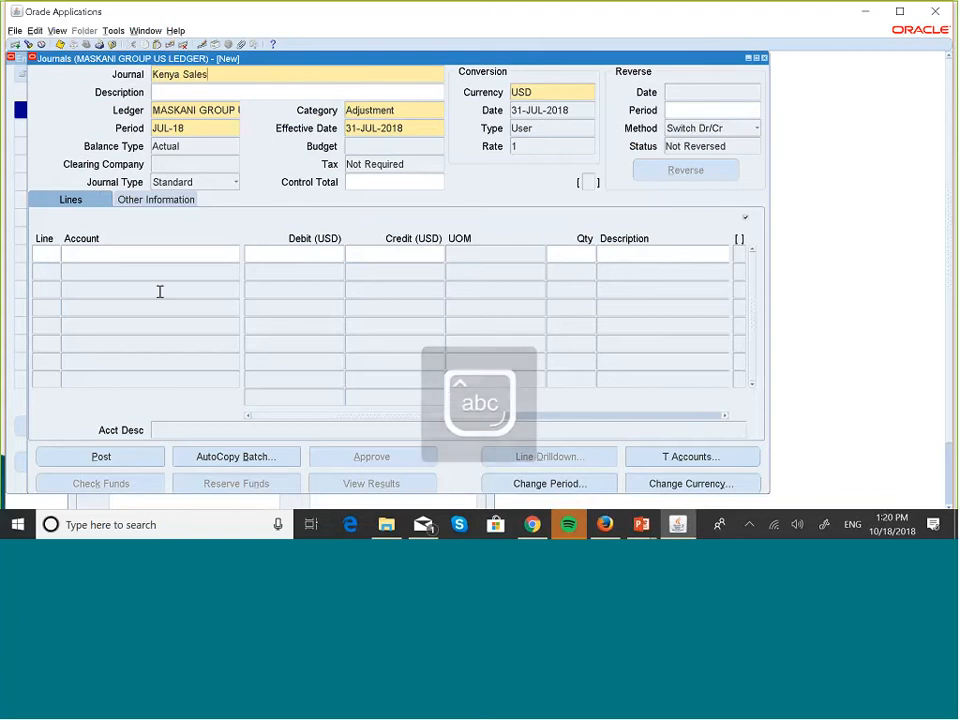
Step: Enter Kenya Sales as the journal's description
click(240, 92)
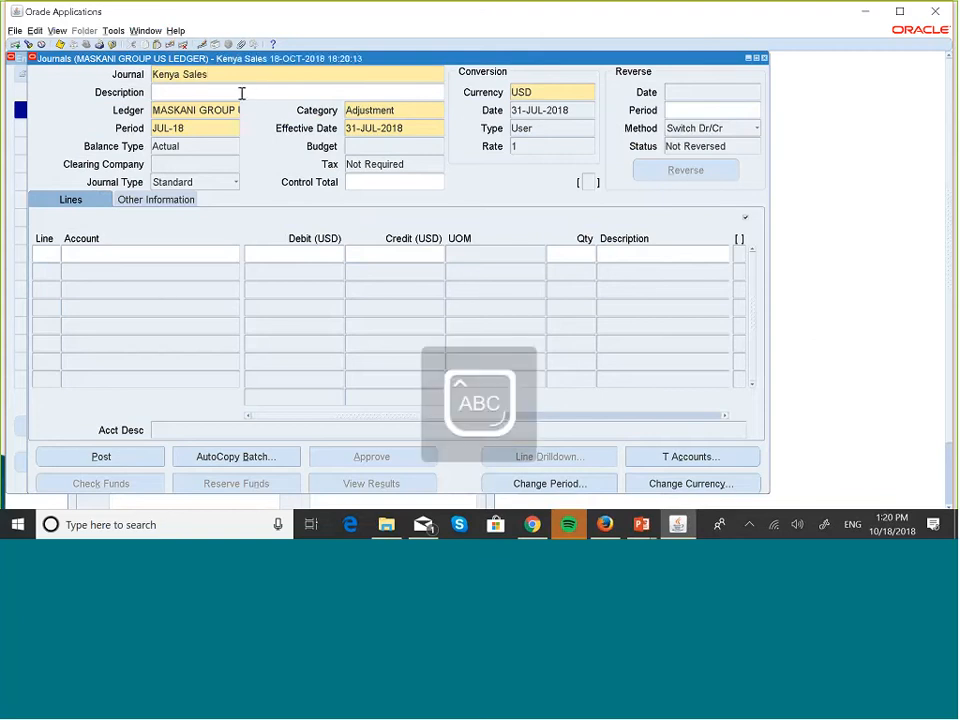
key(Caps_Lock)
text(K)
key(Caps_Lock)
text(enya)
key(Caps_Lock)
text(S)
key(Caps_Lock)
text(ales)
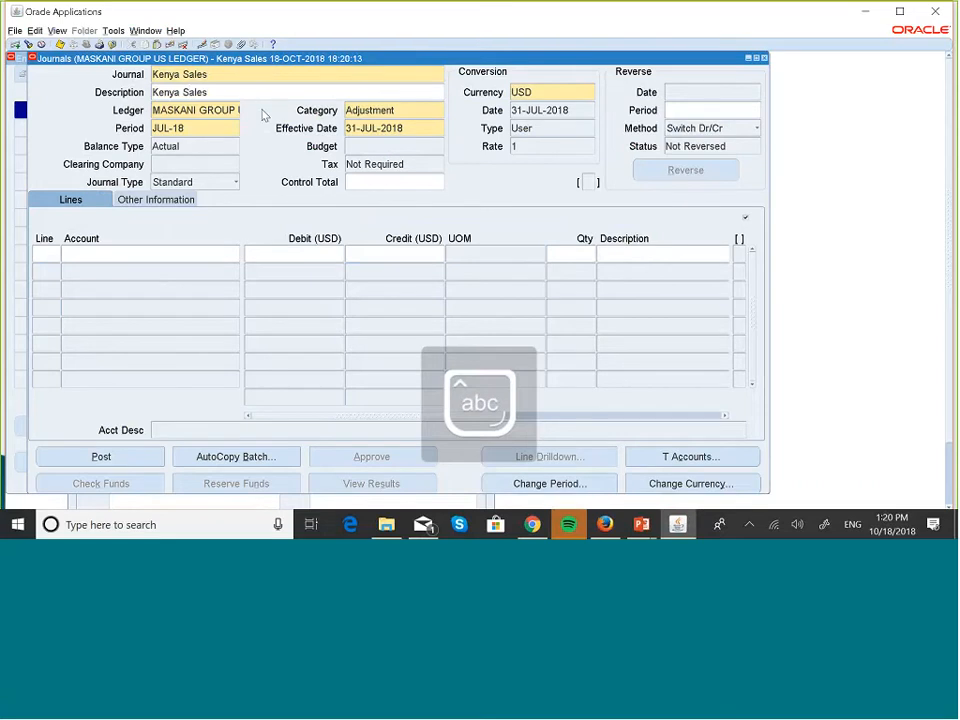
Step: Set the journal's effective date to 01-JUL-2018
click(409, 128)
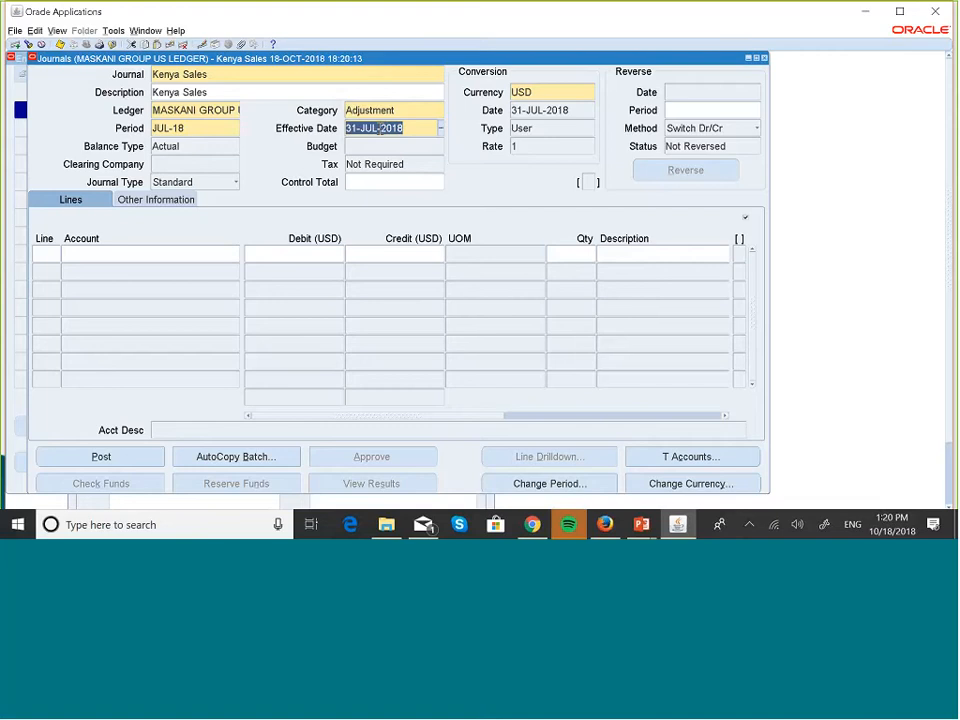
click(358, 130)
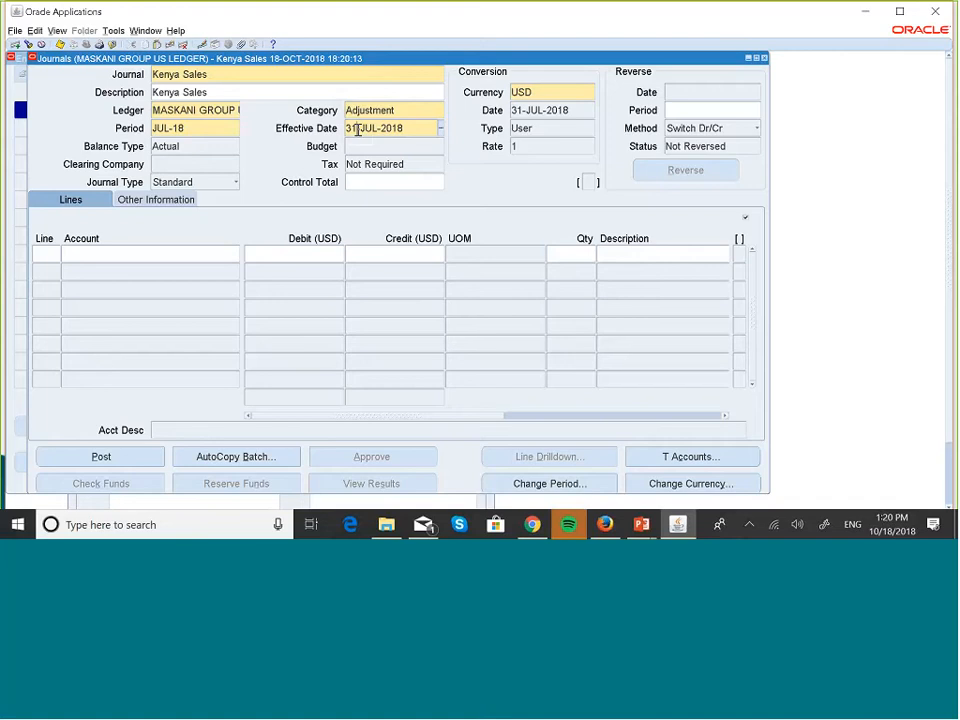
key(BackSpace)
key(BackSpace)
text(1)
text(0)
Step: Set the journal's currency to KES with the Maskani Corporate conversion type, and dismiss the additional comments window
click(555, 93)
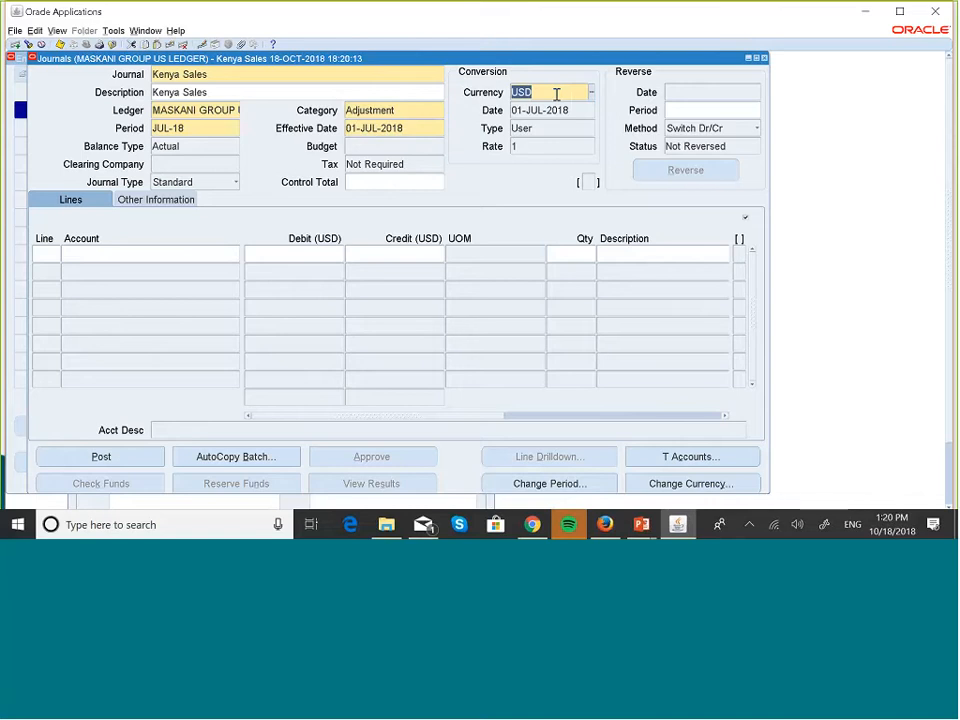
text(kes)
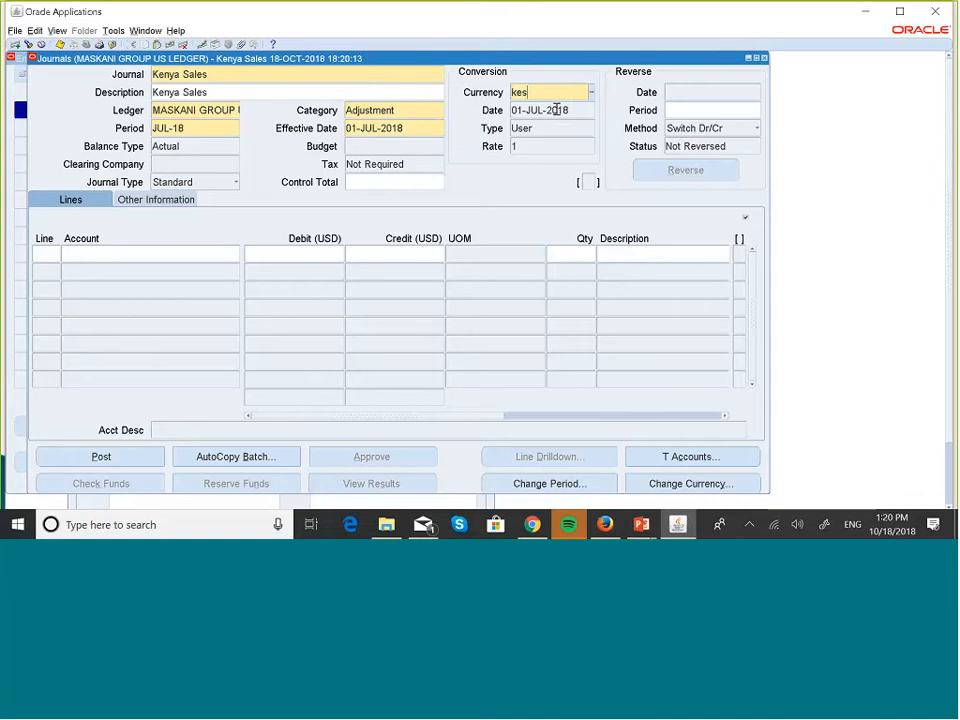
key(Tab)
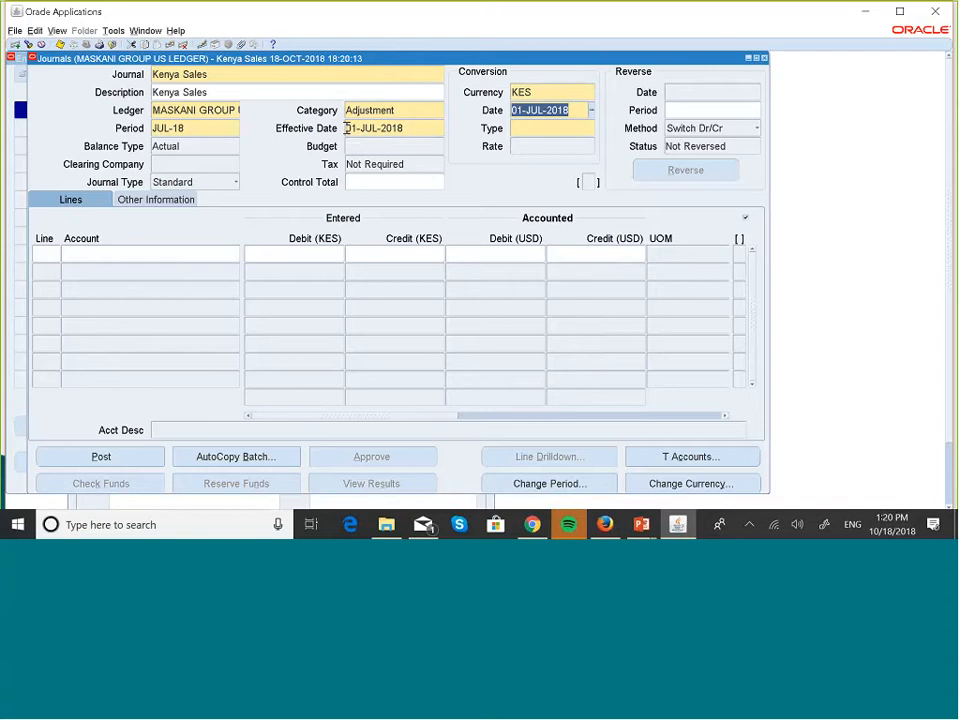
click(538, 127)
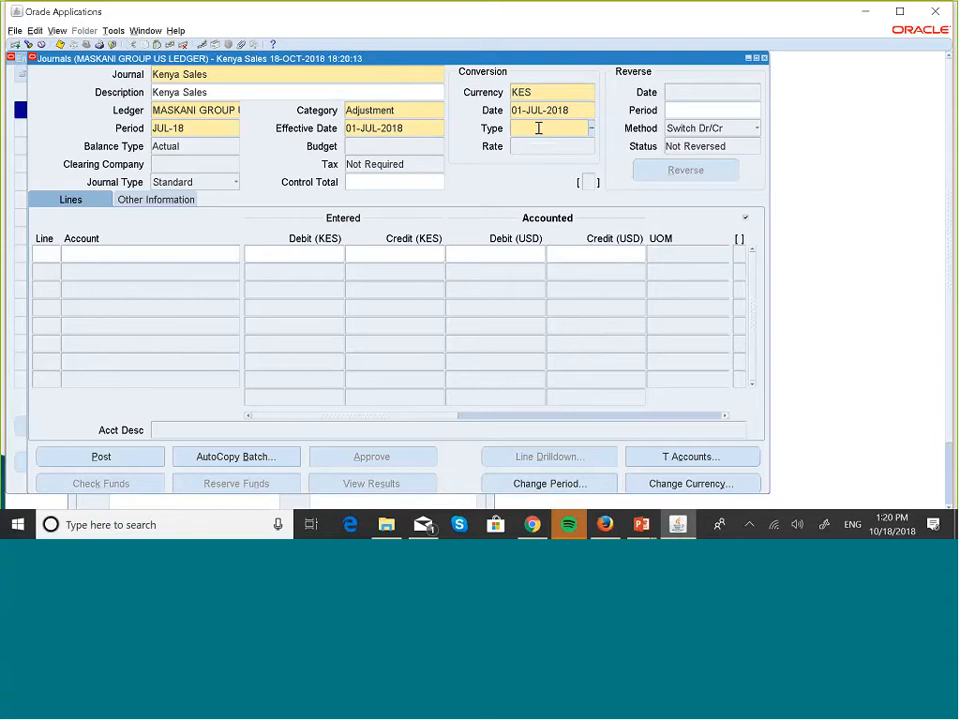
text(mas)
key(Tab)
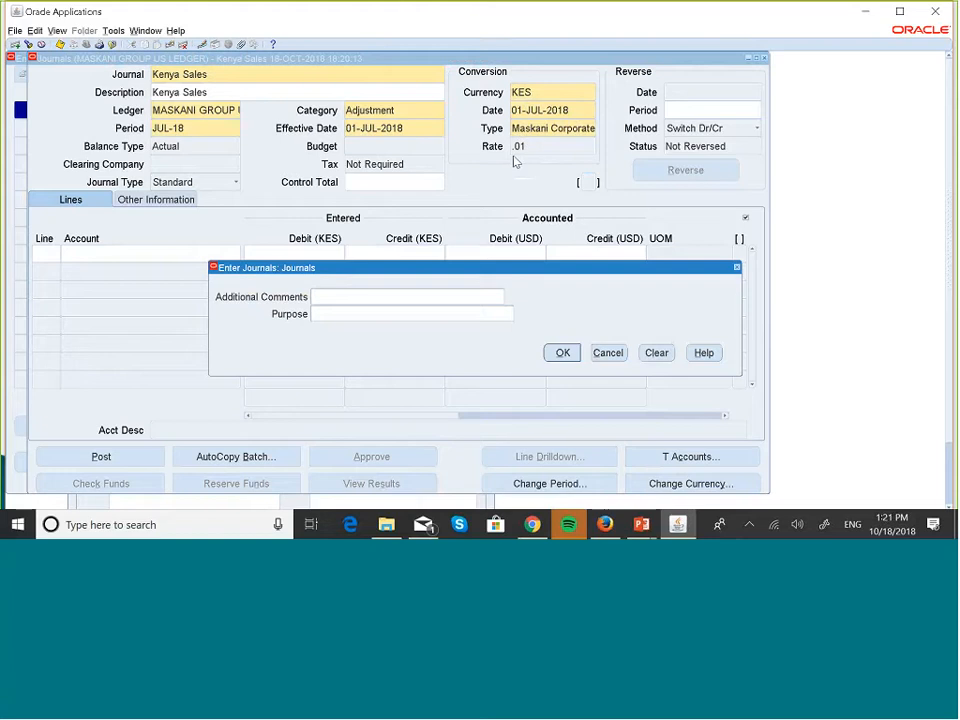
click(737, 268)
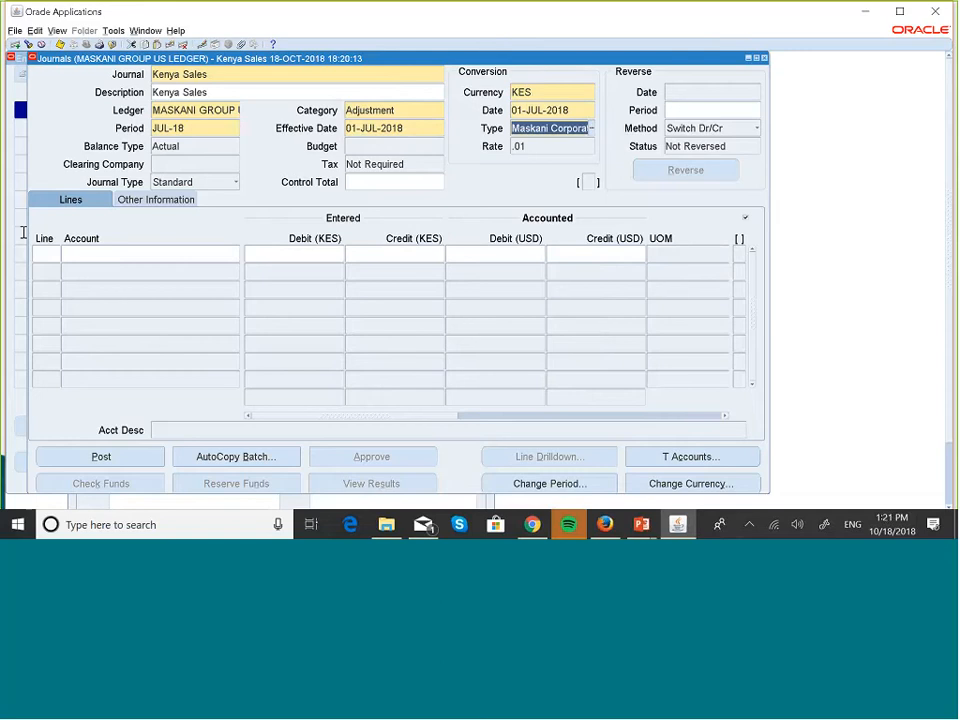
Step: Start journal line 10 and choose company 001 and account 004000 Sales & Revenue for its account combination
click(48, 261)
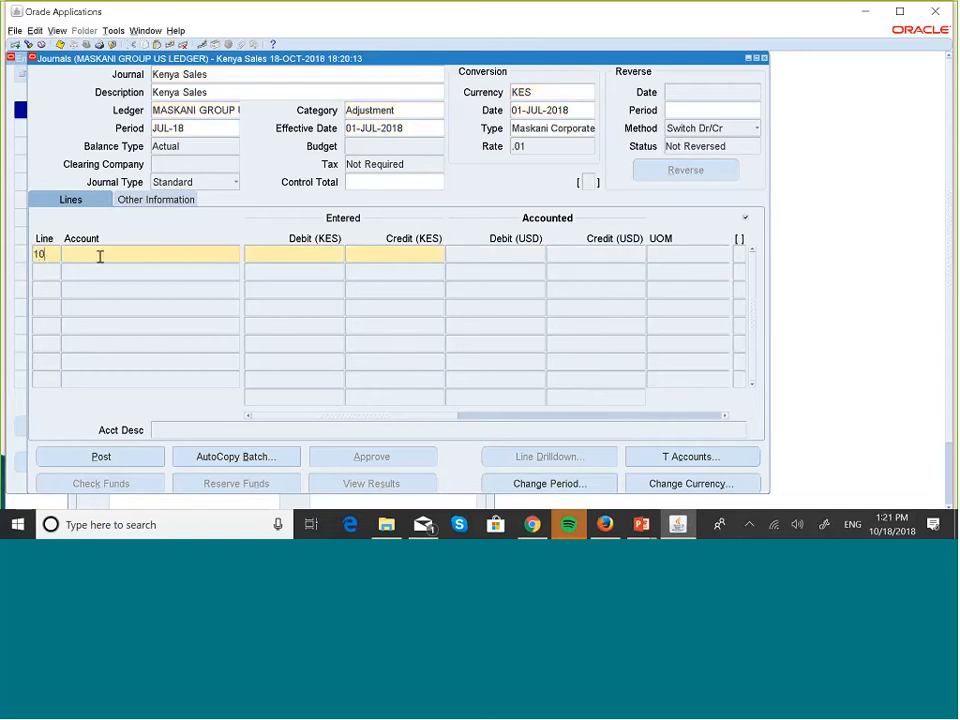
click(100, 256)
click(237, 258)
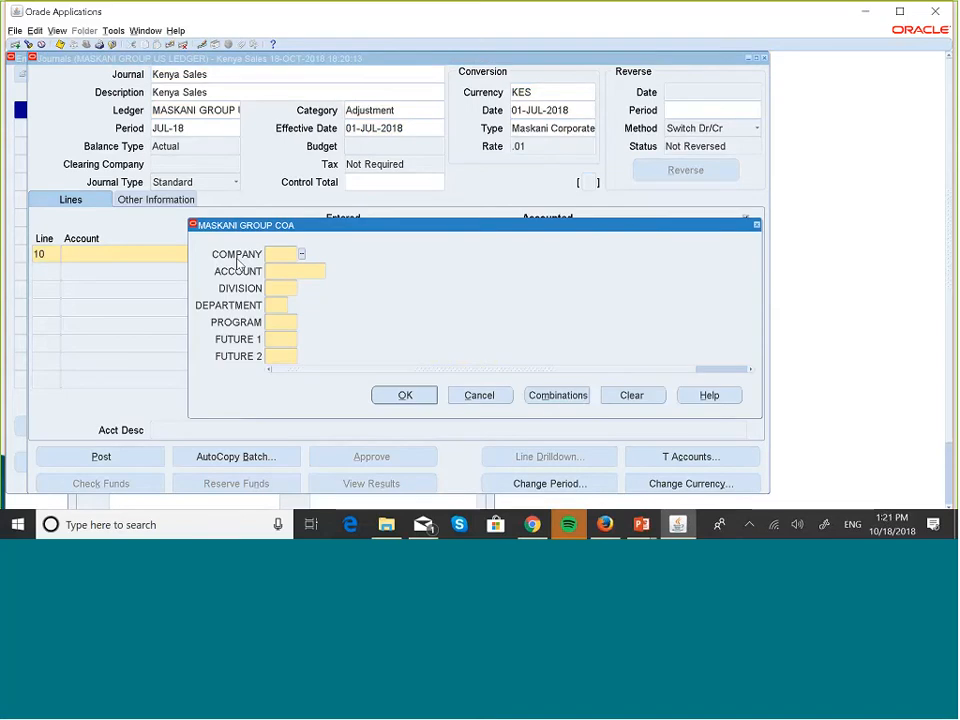
text(001)
key(Tab)
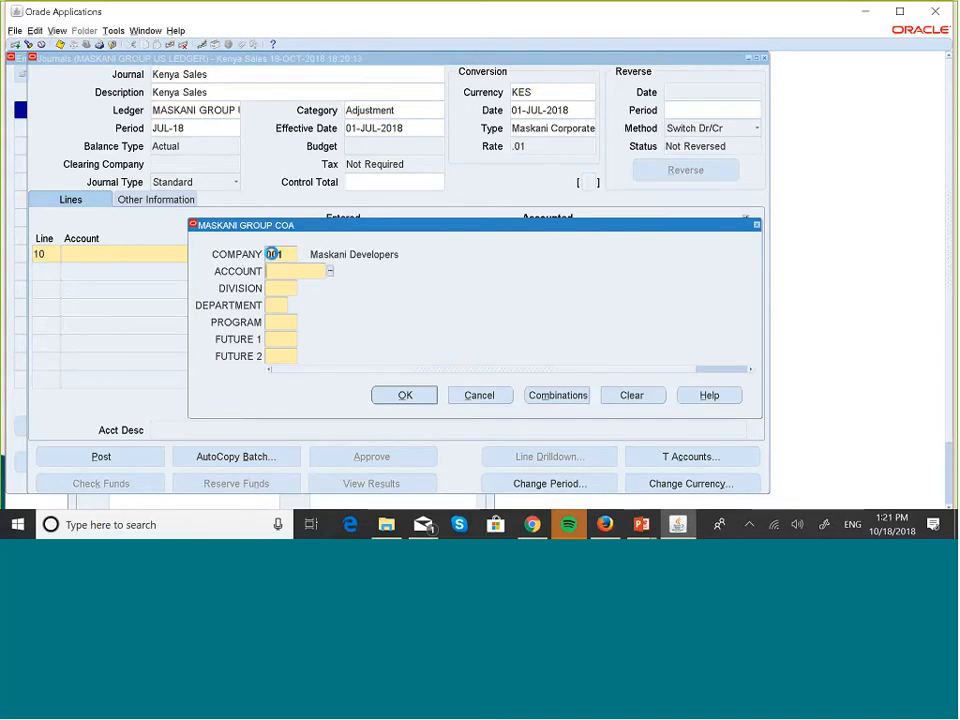
click(330, 272)
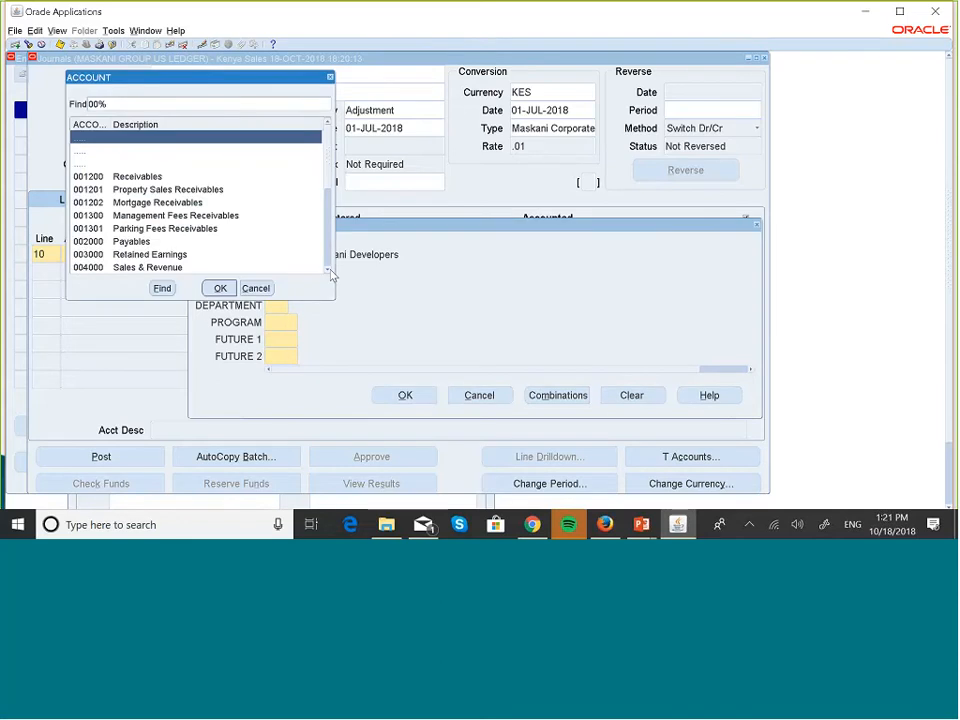
scroll(331, 272, down, 2)
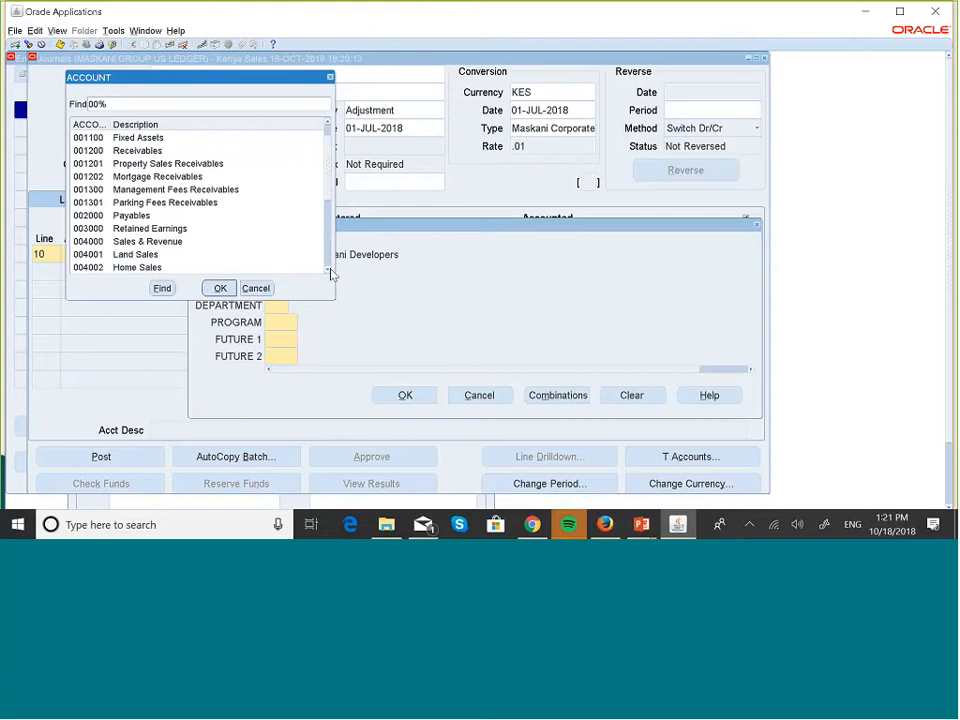
click(176, 243)
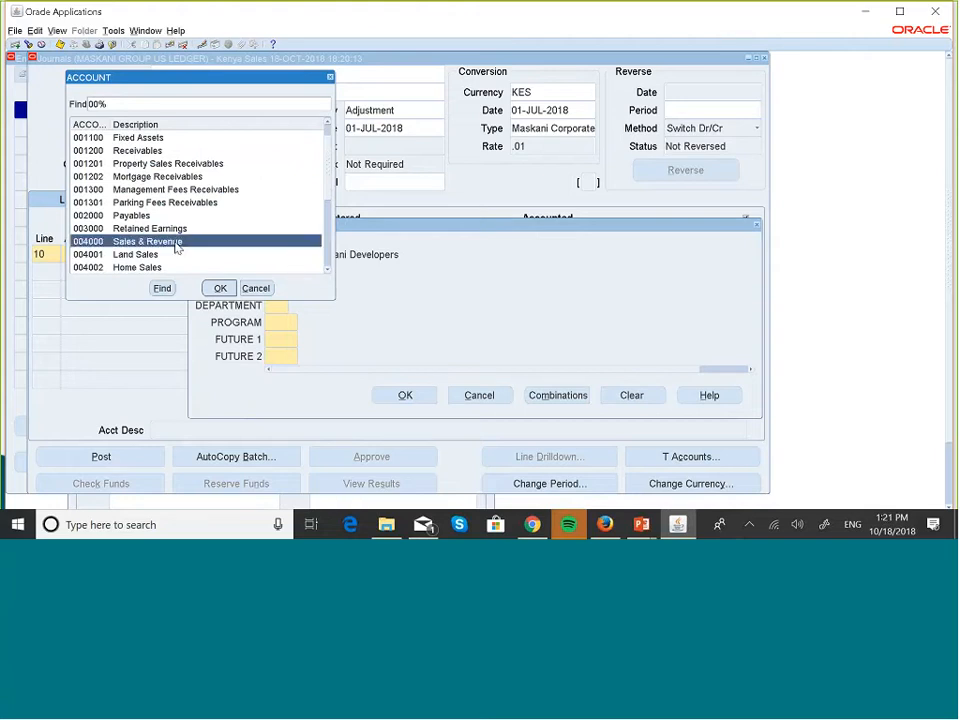
click(220, 288)
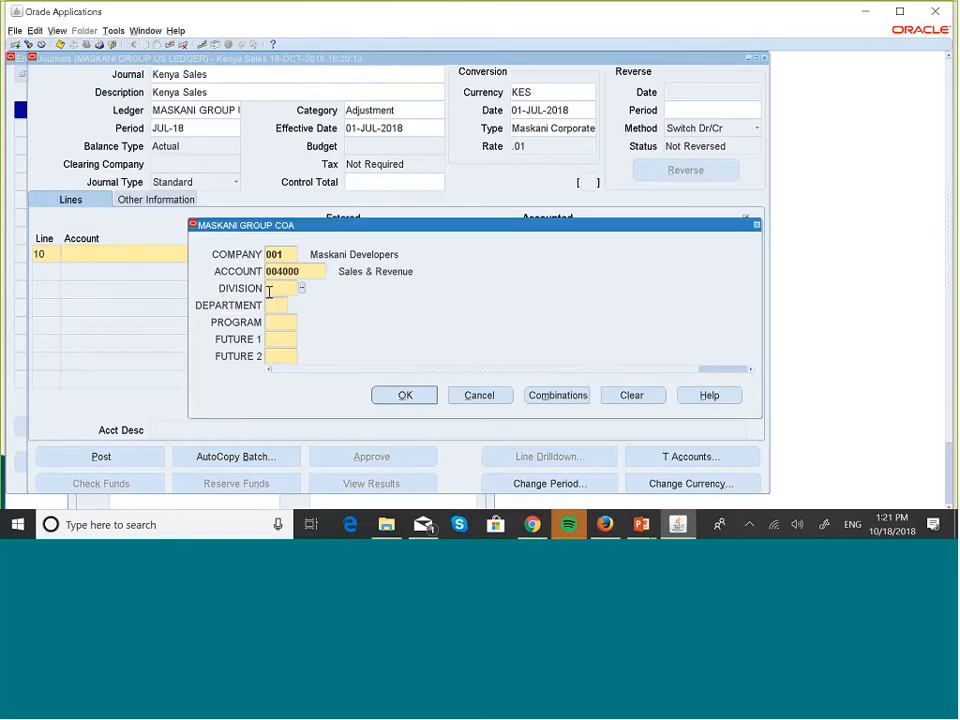
Step: Complete line 10's account with division 100, department 00, and 000 for program and both future segments, and enter a 1,050 KES credit
text(100)
key(Tab)
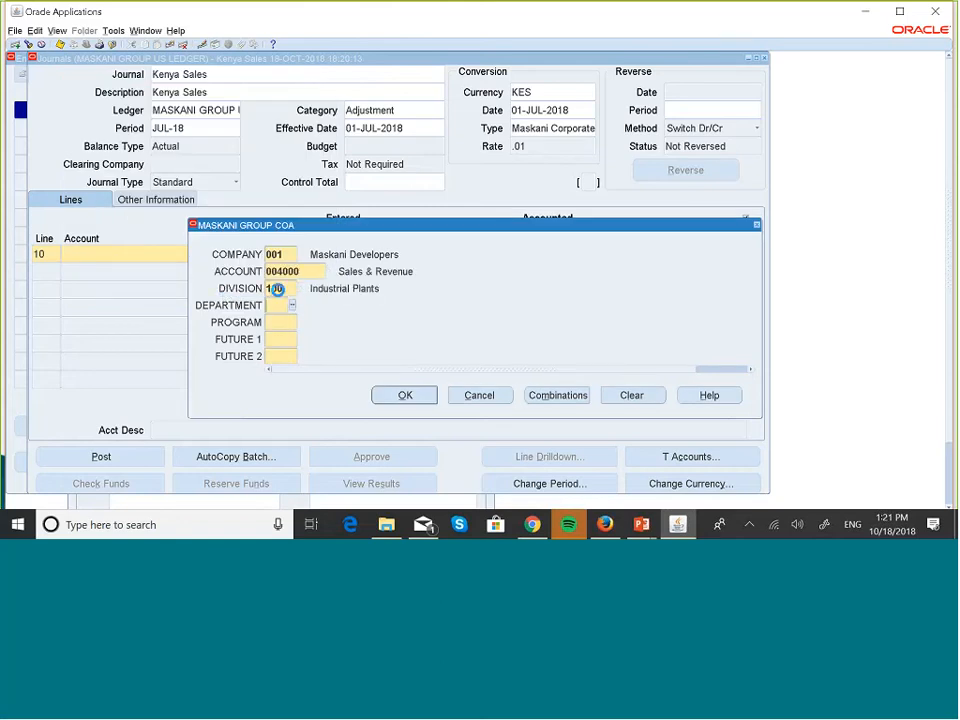
text(00)
key(Tab)
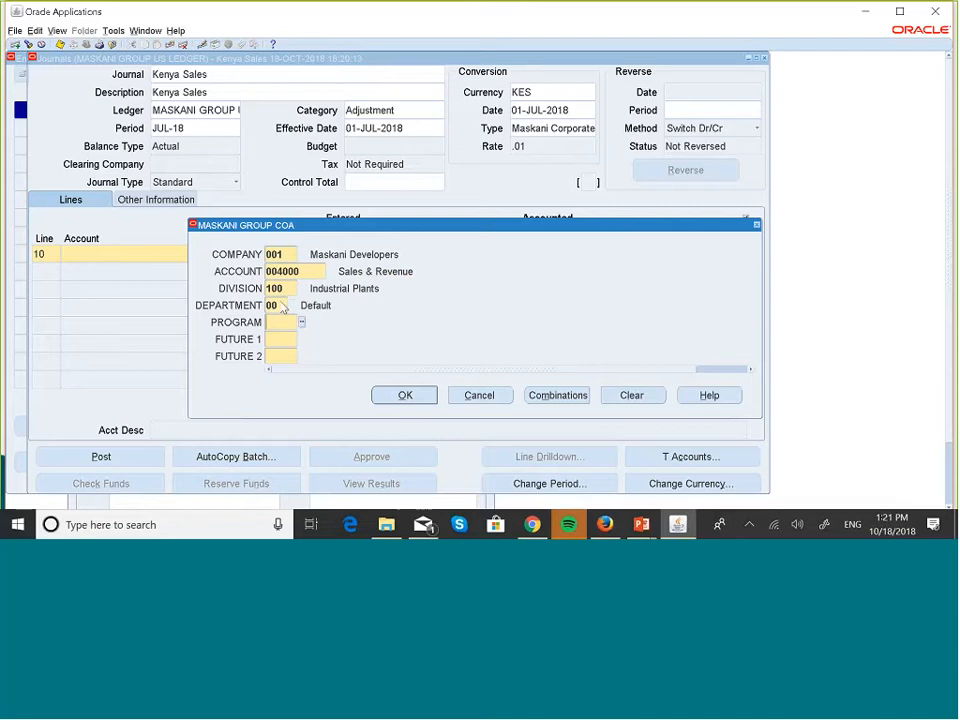
text(000)
key(Tab)
text(000)
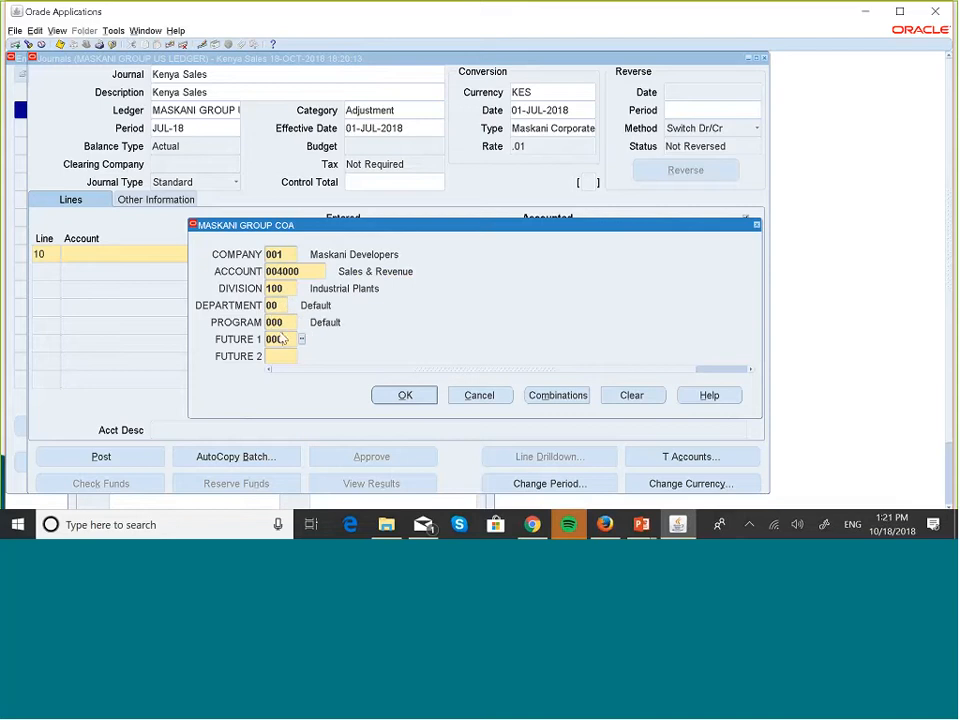
key(Tab)
text(000)
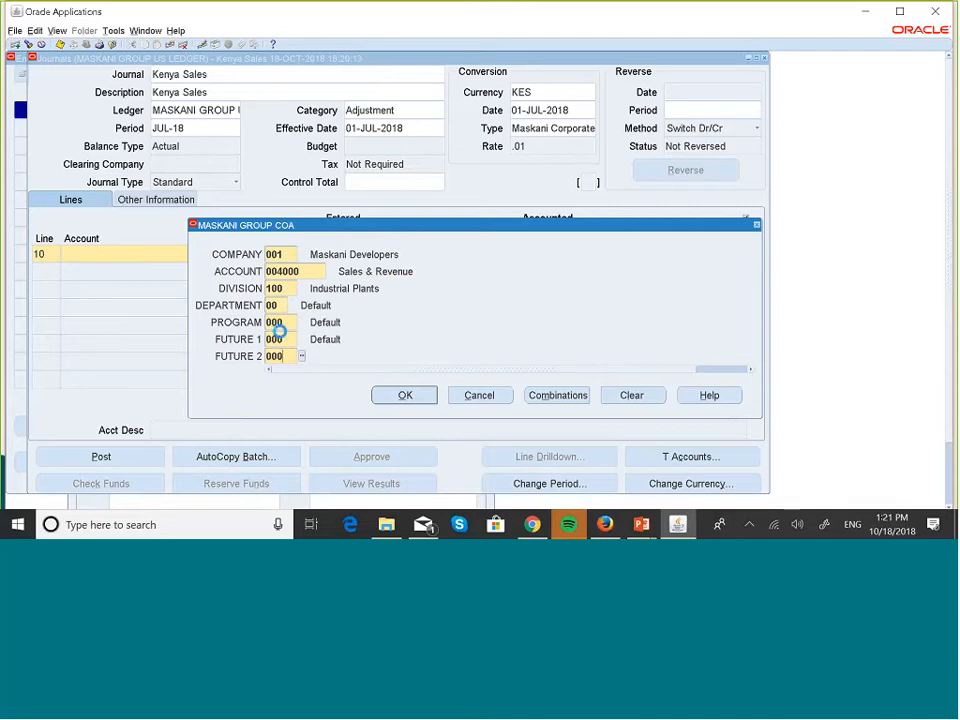
click(405, 395)
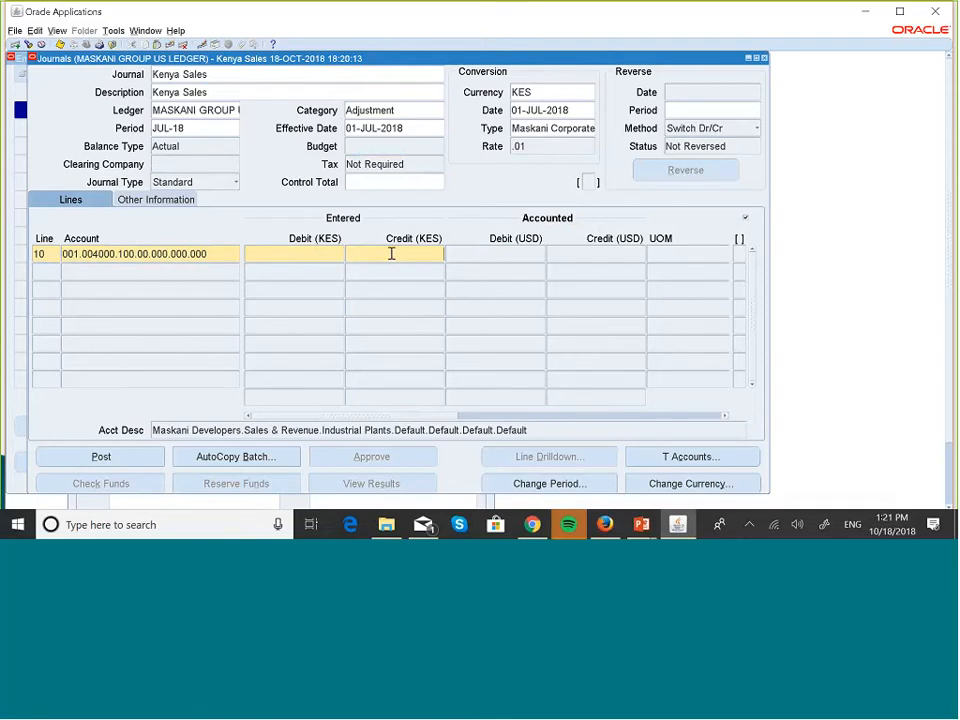
text(1,05)
text(050)
Step: Start journal line 20 and choose company 001 and account 001200 Receivables for its account combination
click(43, 274)
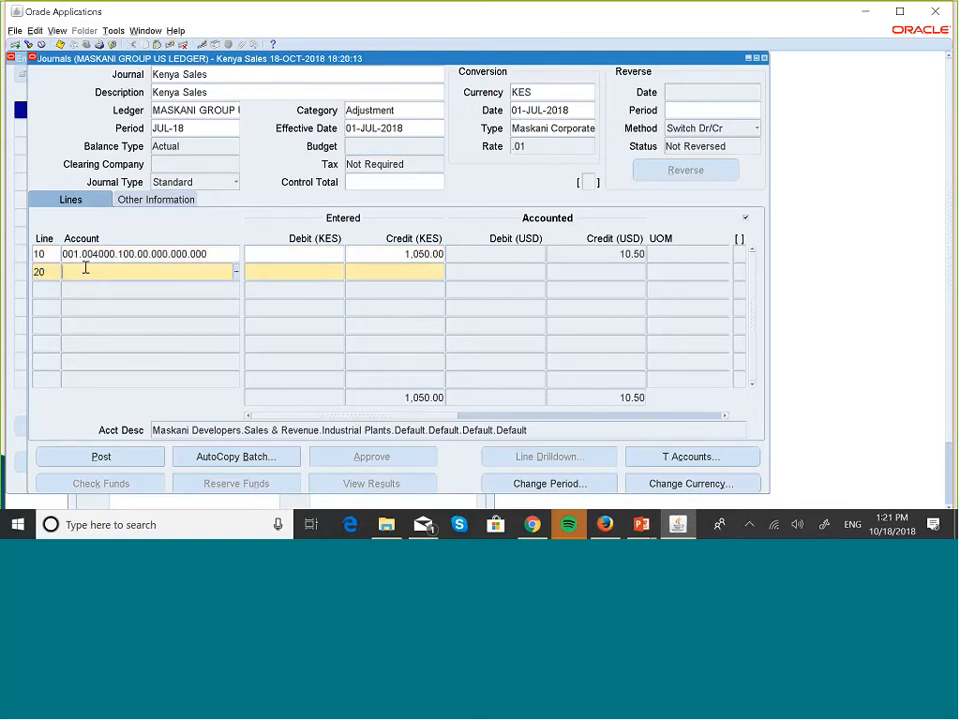
text(001.)
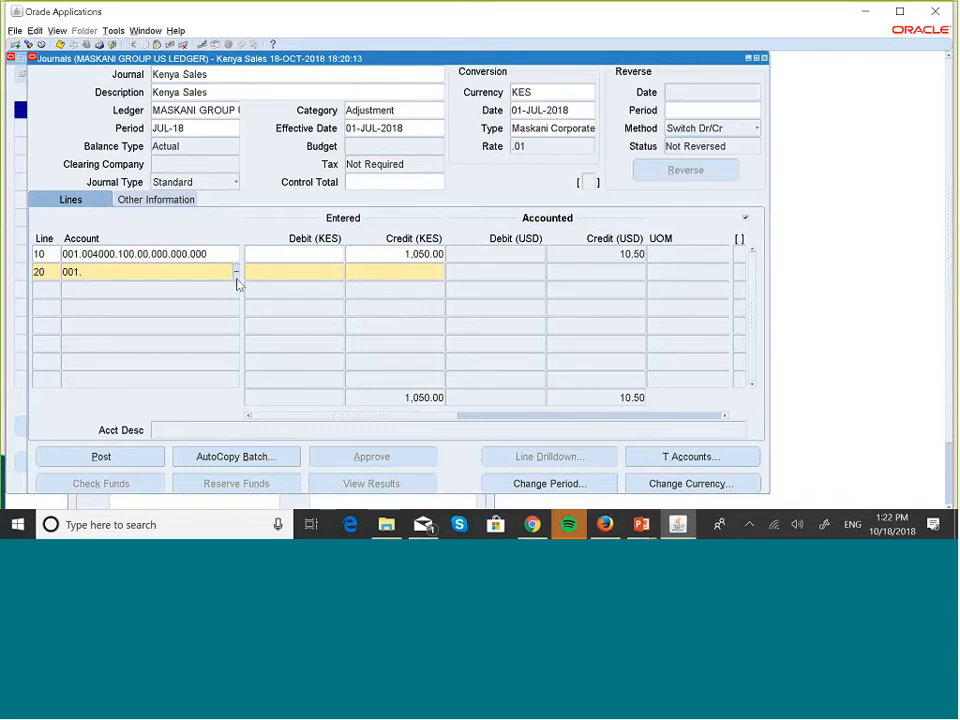
click(237, 272)
click(313, 270)
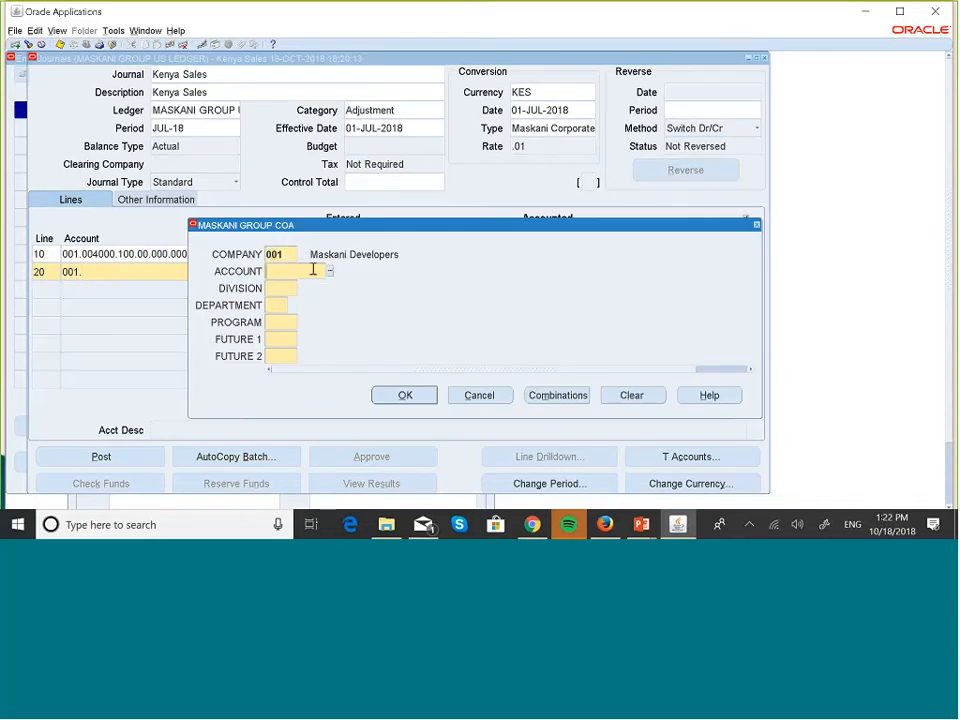
click(329, 271)
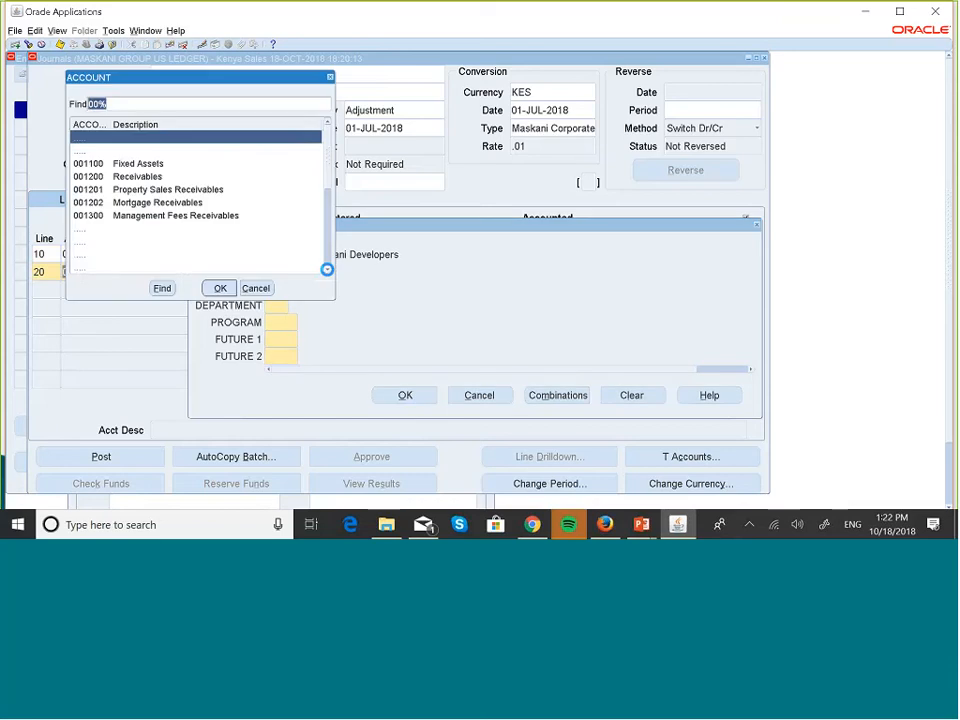
click(139, 177)
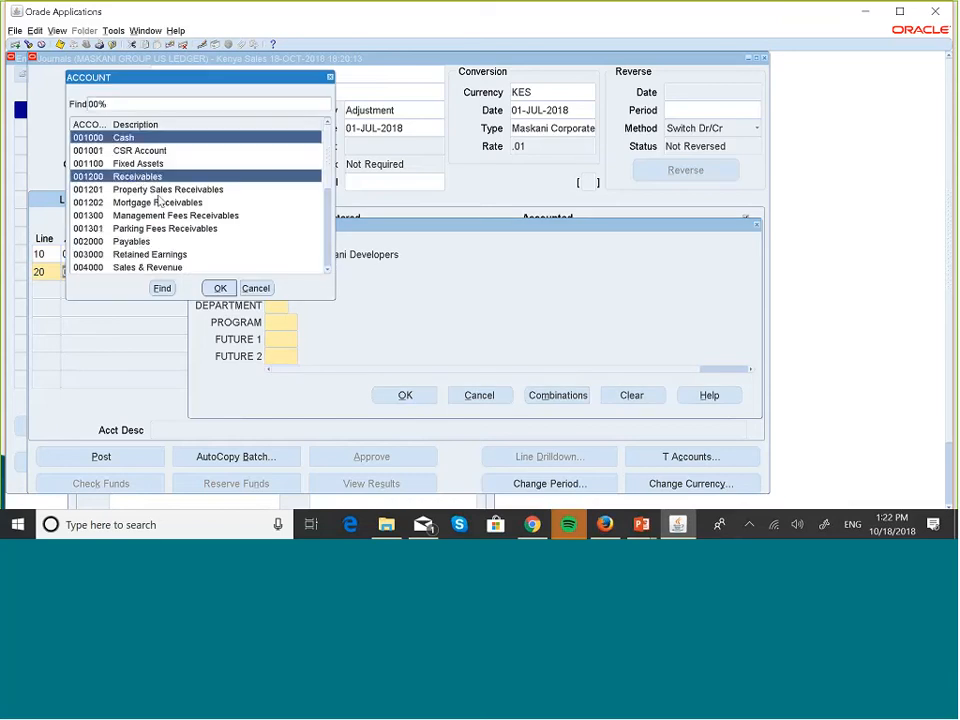
click(218, 288)
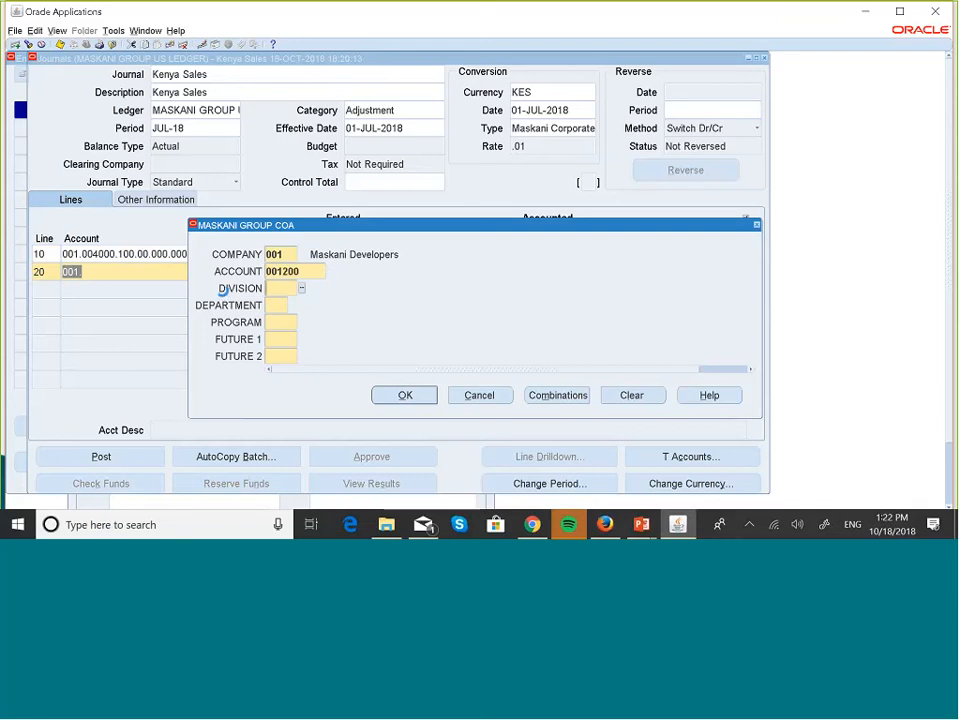
Step: Complete line 20's account combination with division 100, department 00, and 000 for program, future 1 and future 2
text(100)
key(Tab)
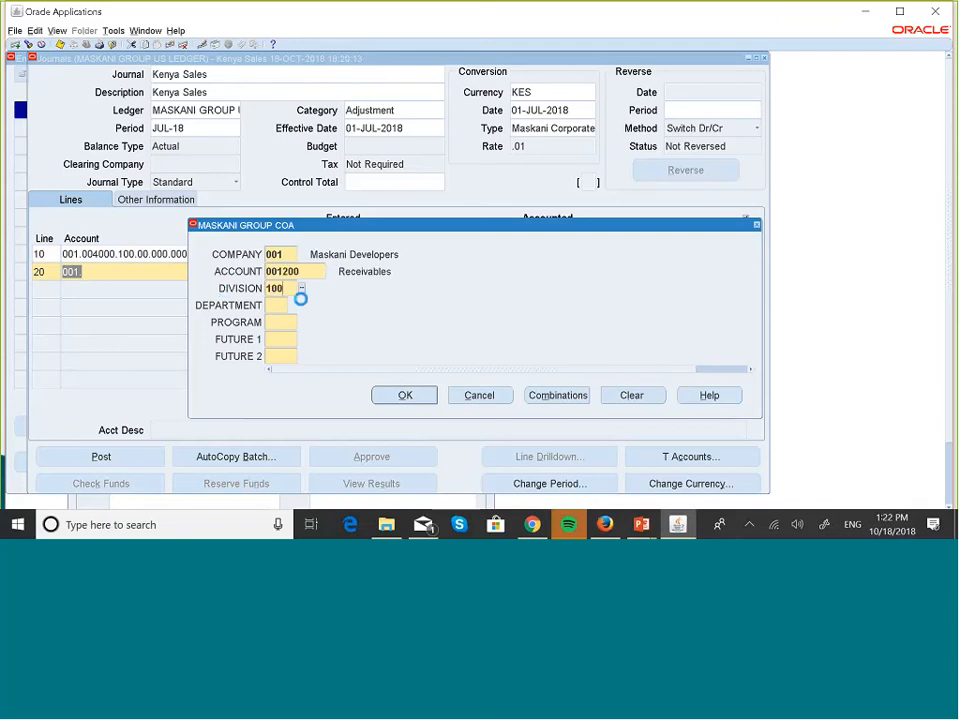
text(00)
key(Tab)
text(000)
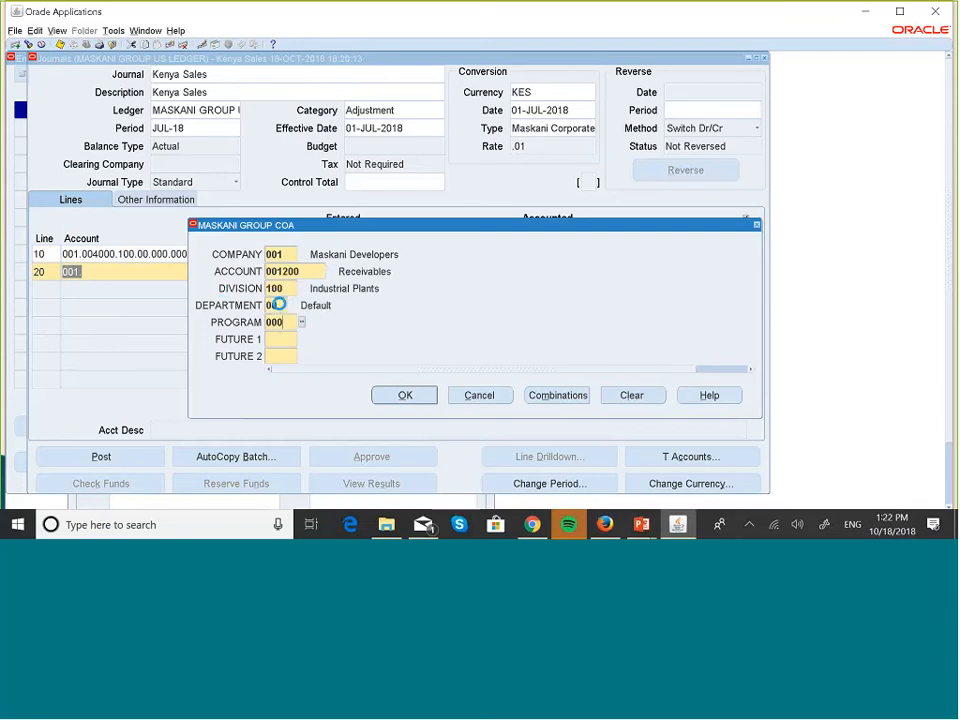
key(Tab)
text(000)
key(Tab)
text(000)
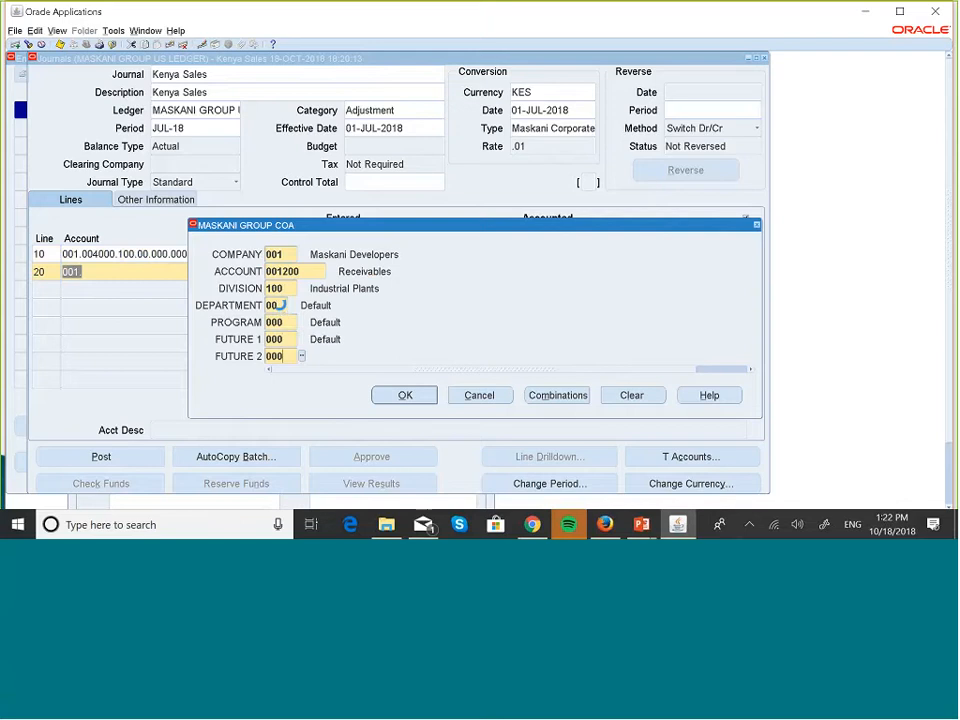
key(Tab)
click(405, 396)
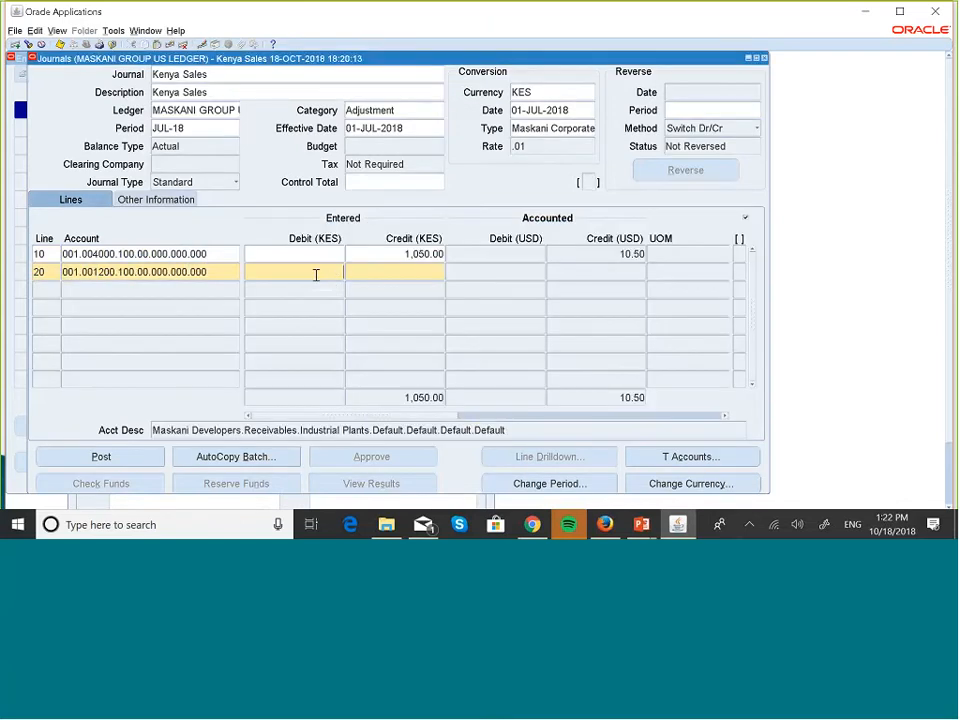
Step: Enter a 1,050 KES debit on line 20 and post the Kenya Sales journal, accepting the automatic save
text(105)
text(0)
key(Tab)
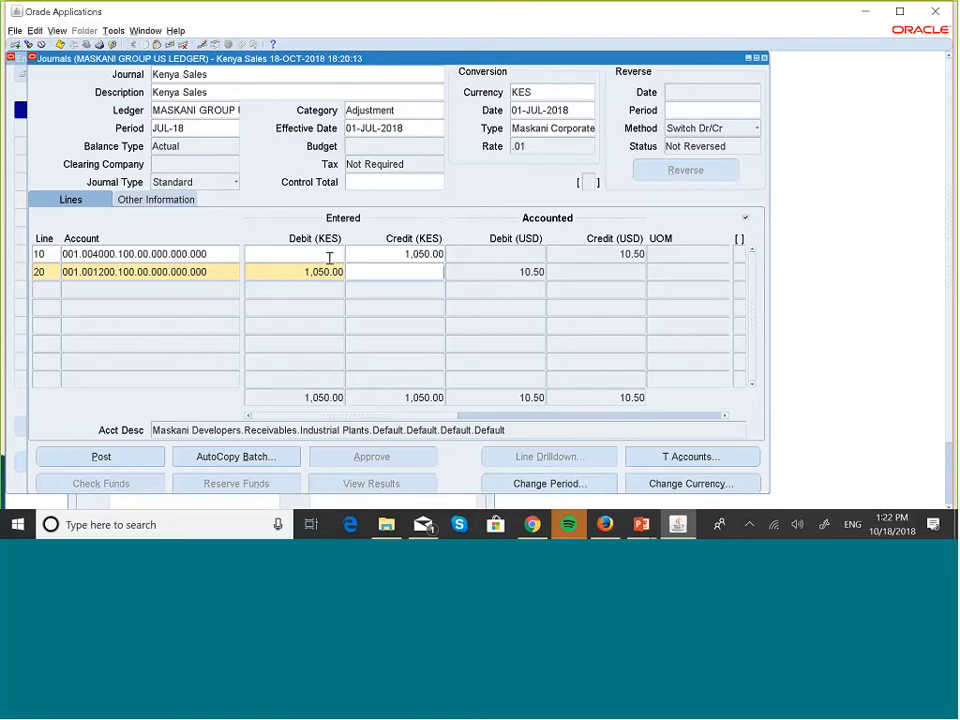
click(133, 464)
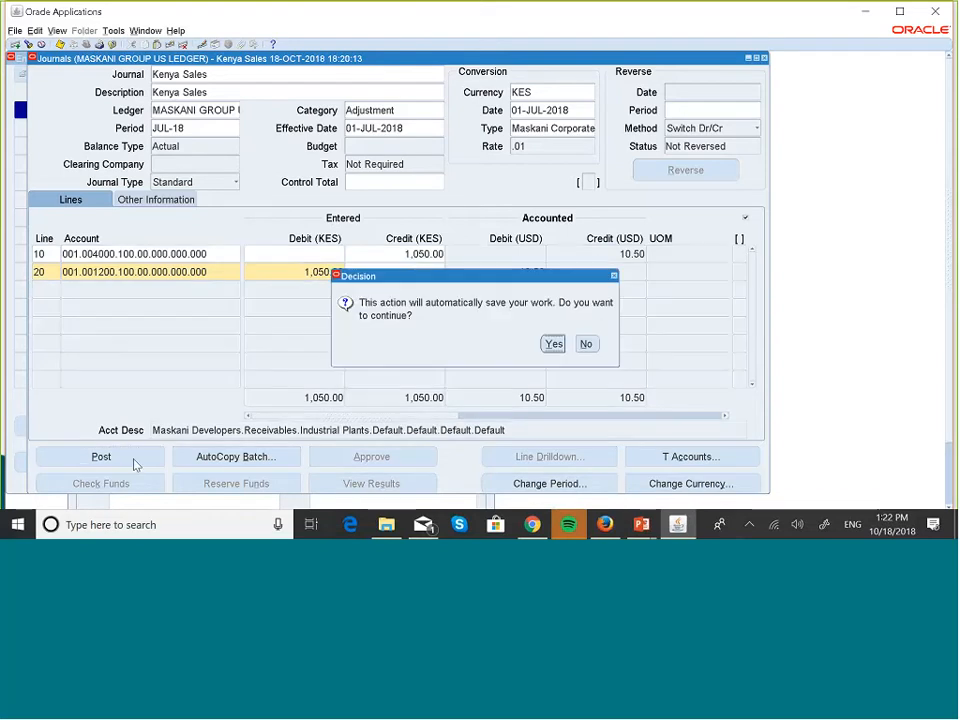
click(553, 344)
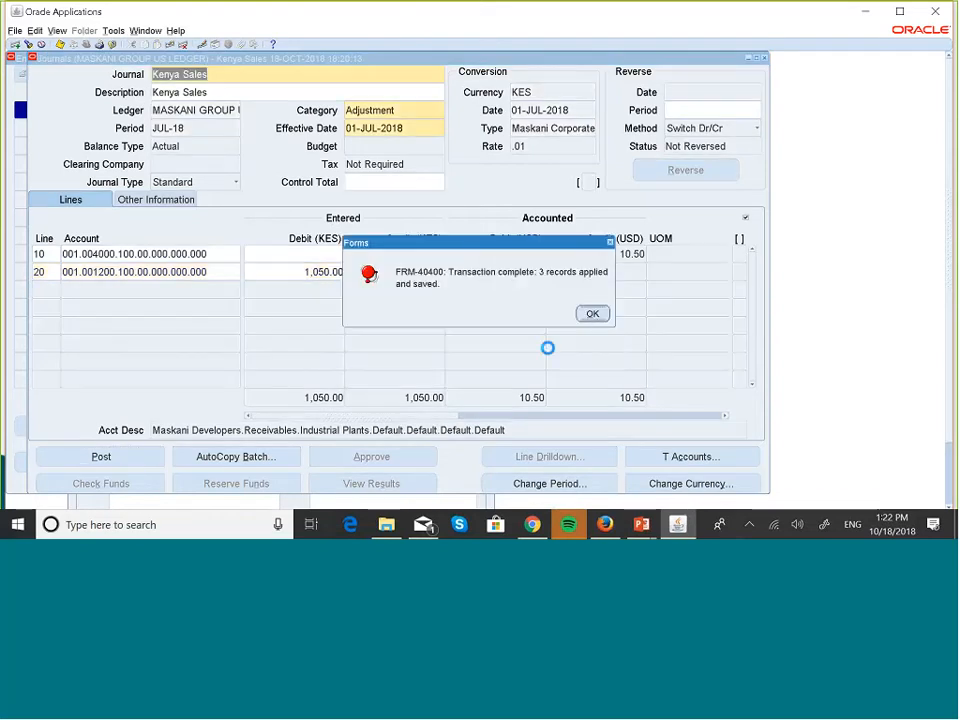
click(592, 315)
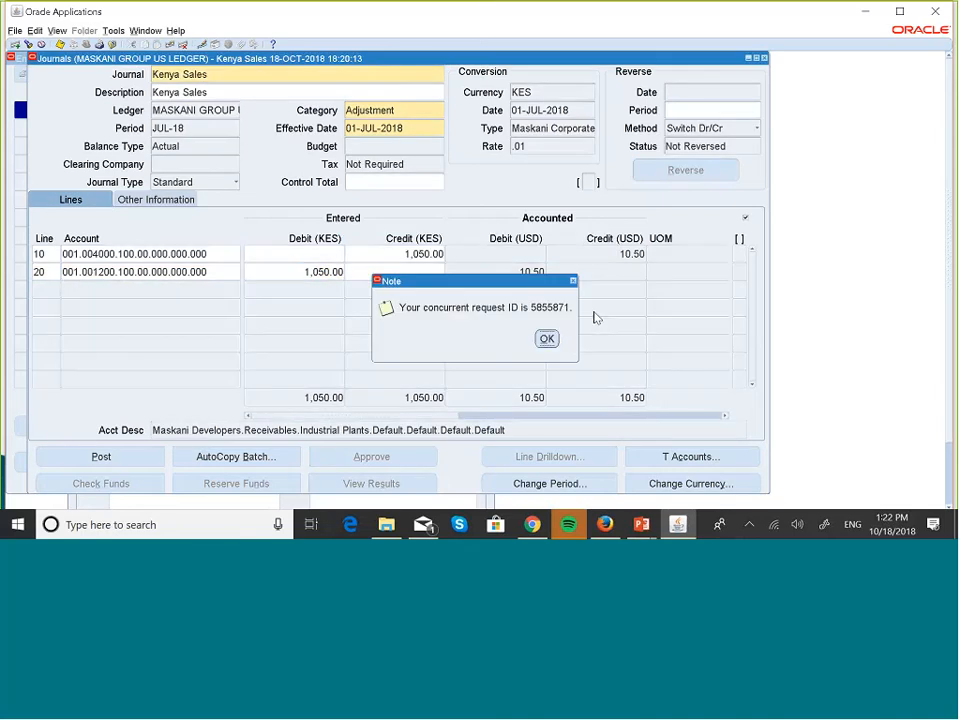
click(555, 337)
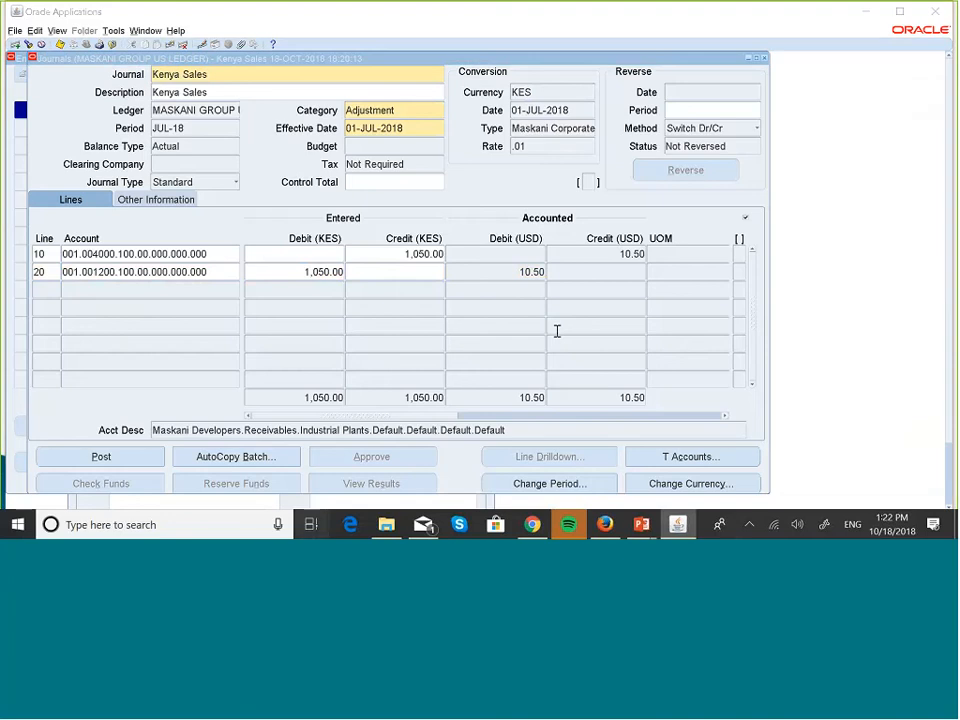
Step: Switch to the PowerPoint slide show, review the receivables revaluation example at the 28-Feb-18 exchange rate, and return to Oracle Applications
key(super+Tab)
click(457, 208)
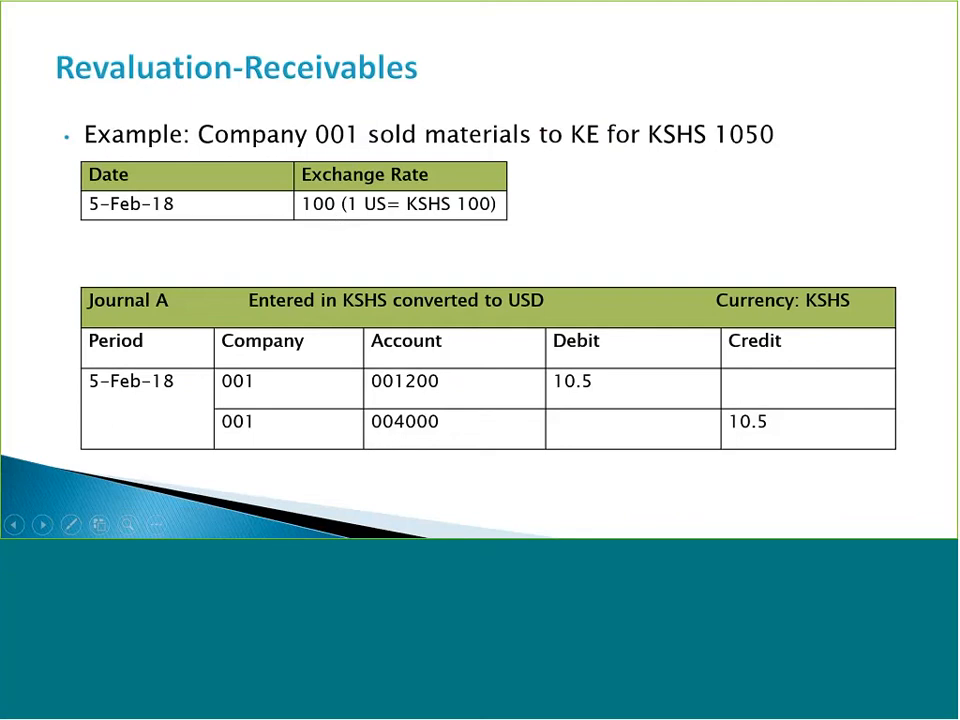
click(469, 371)
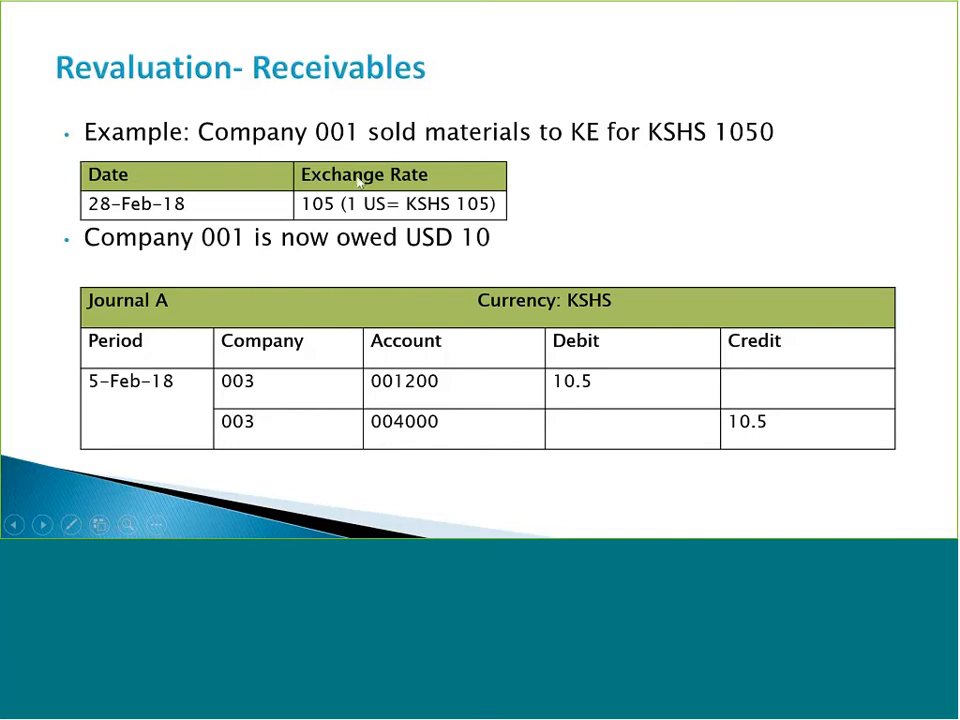
key(super+Tab)
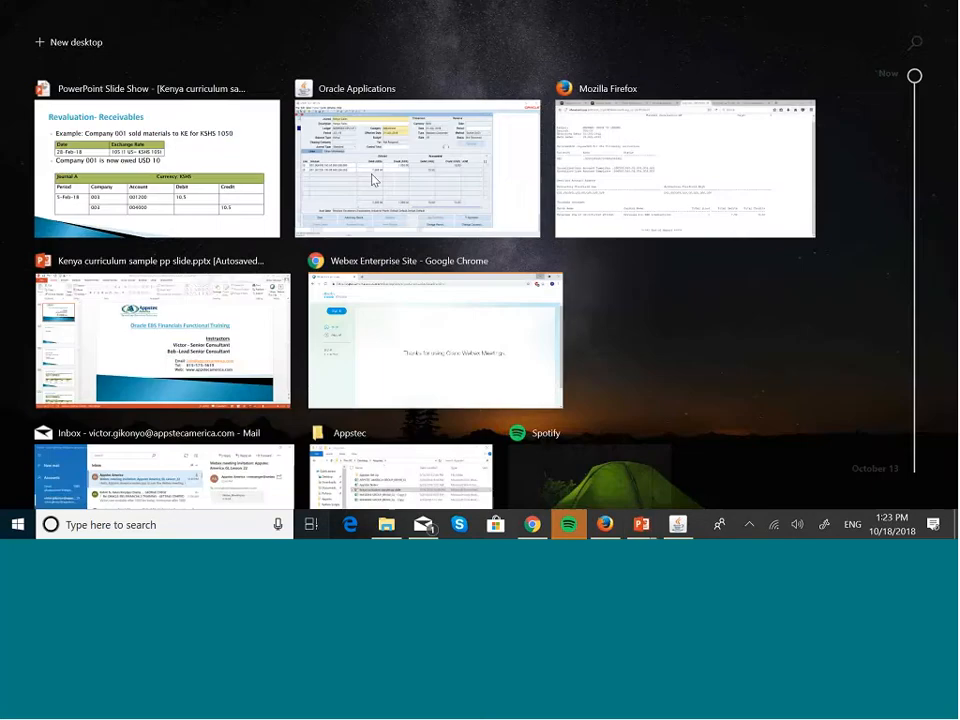
click(477, 133)
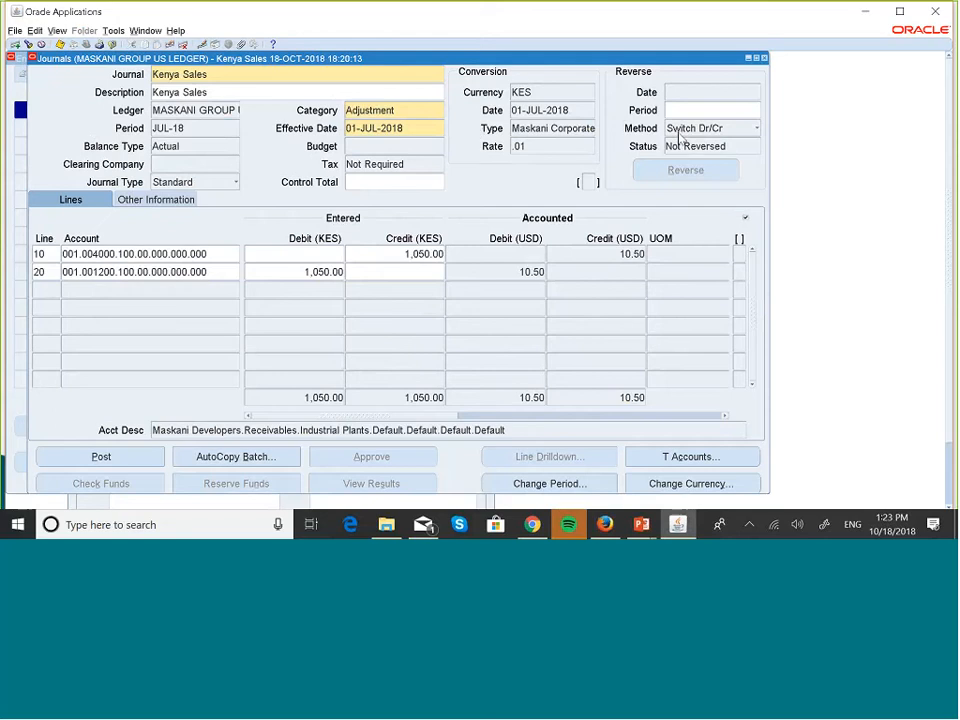
Step: Close the Kenya Sales journal and the journal list, and open the Revaluation form from the Currency functions
click(765, 59)
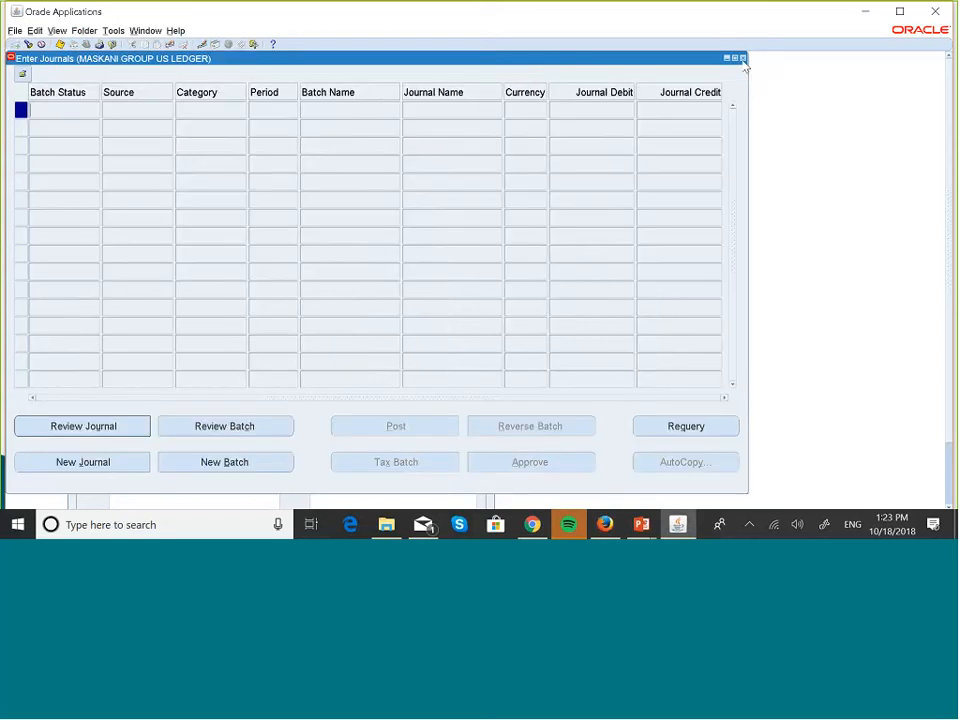
click(741, 57)
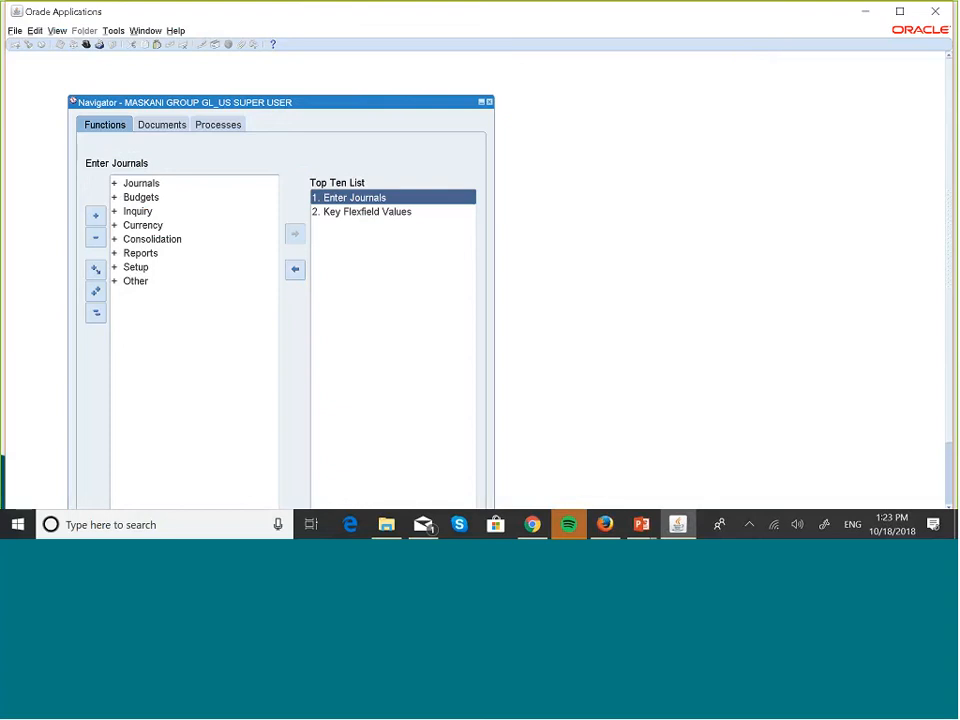
click(157, 228)
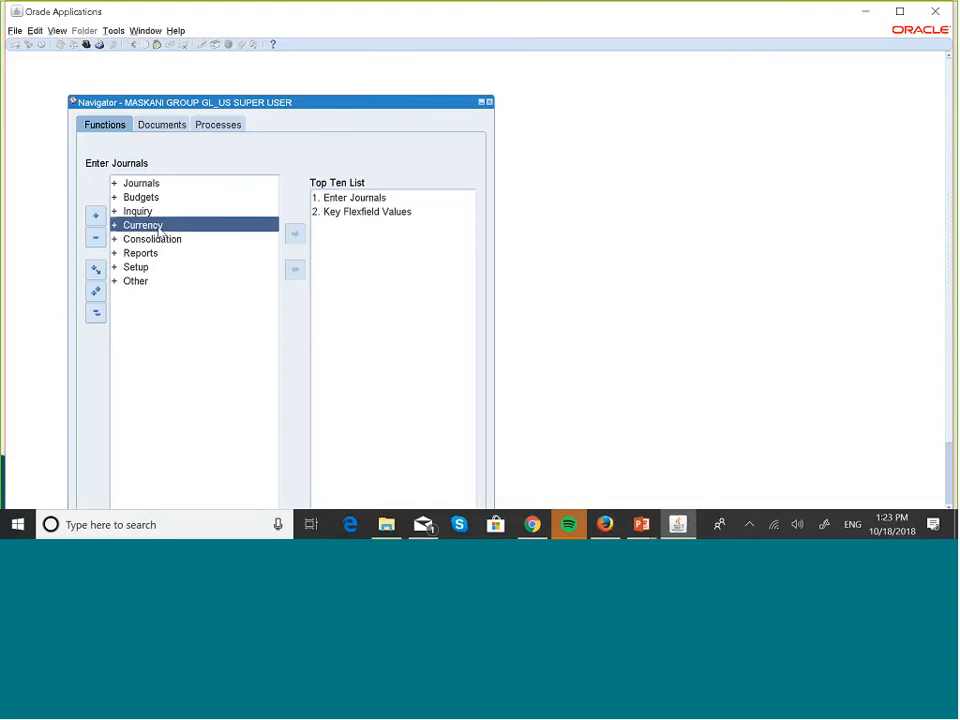
double_click(157, 228)
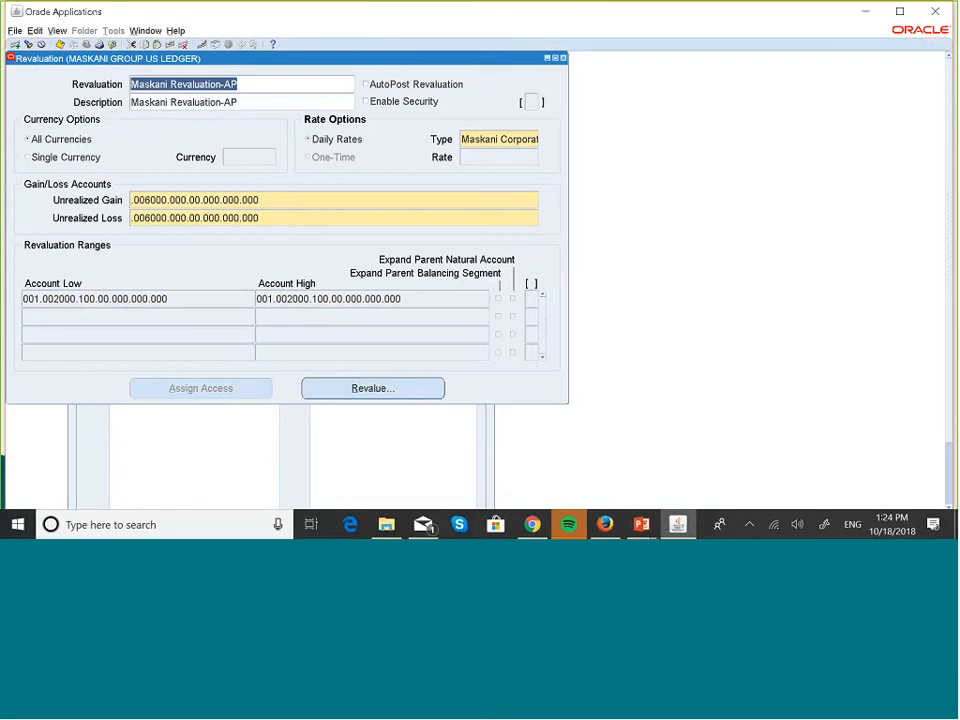
Step: Start a new revaluation record and name it Maskani Revaluation-AR
click(14, 46)
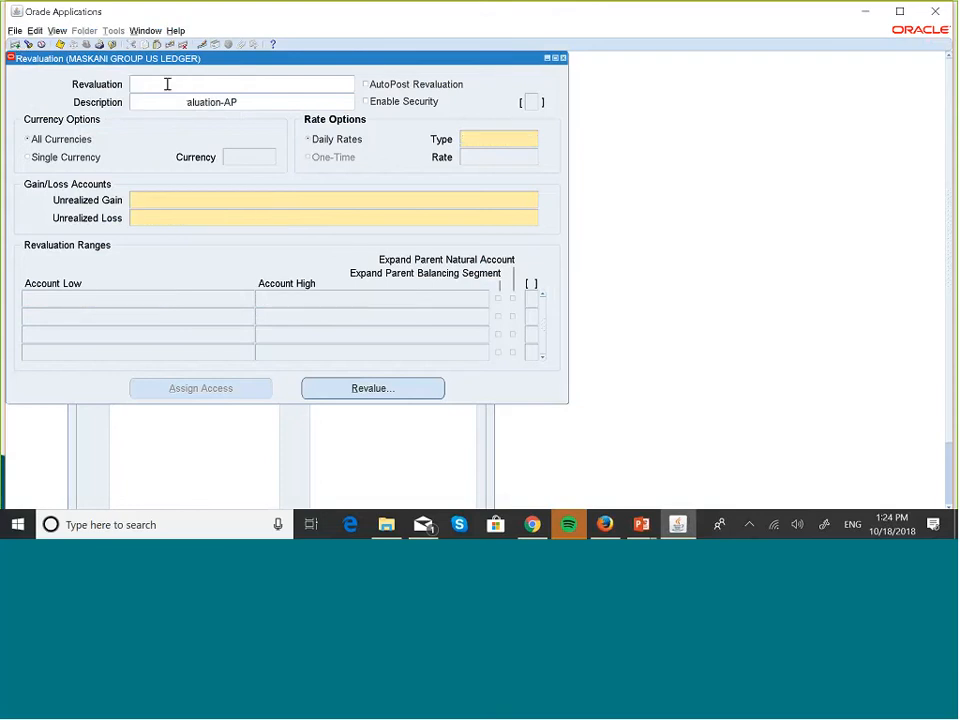
text(Ma)
key(Caps_Lock)
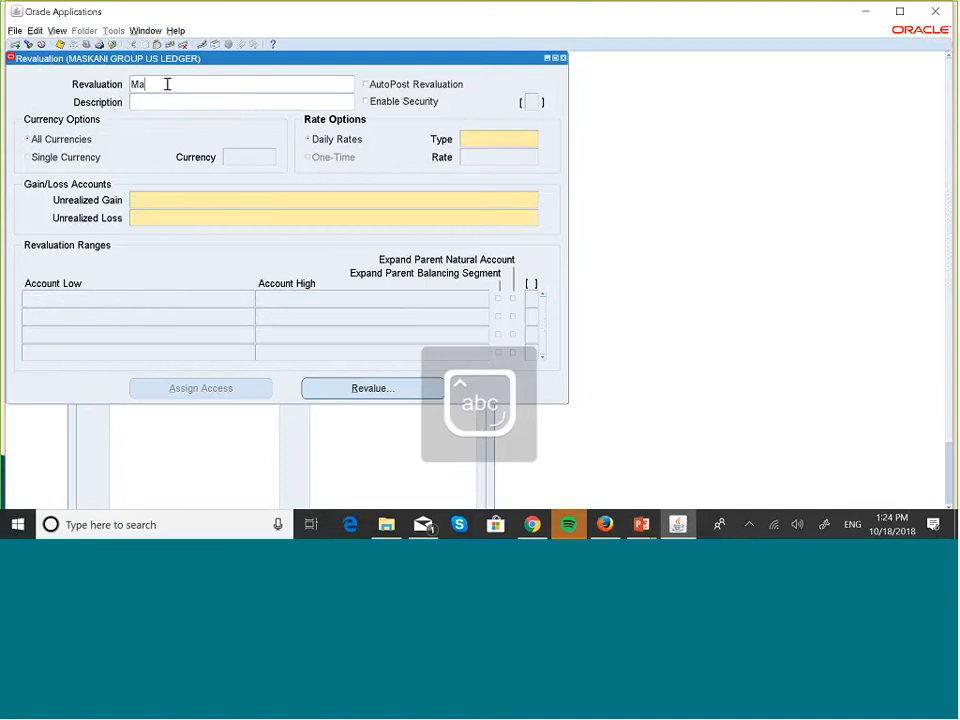
text(skani)
key(Caps_Lock)
text(R)
key(Caps_Lock)
text(evalua)
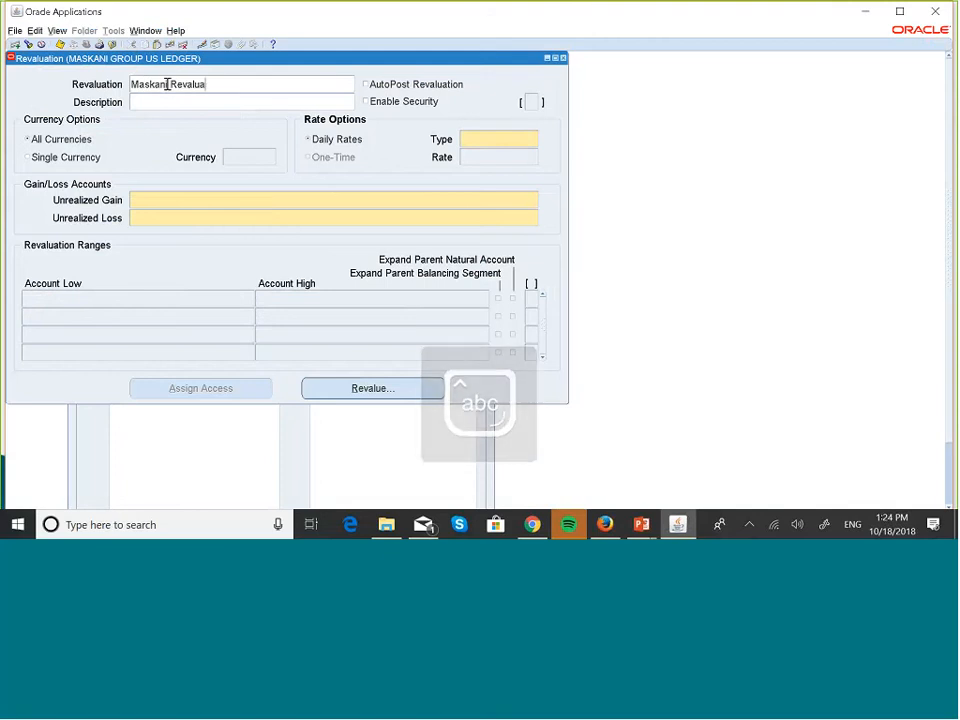
text(tion-A)
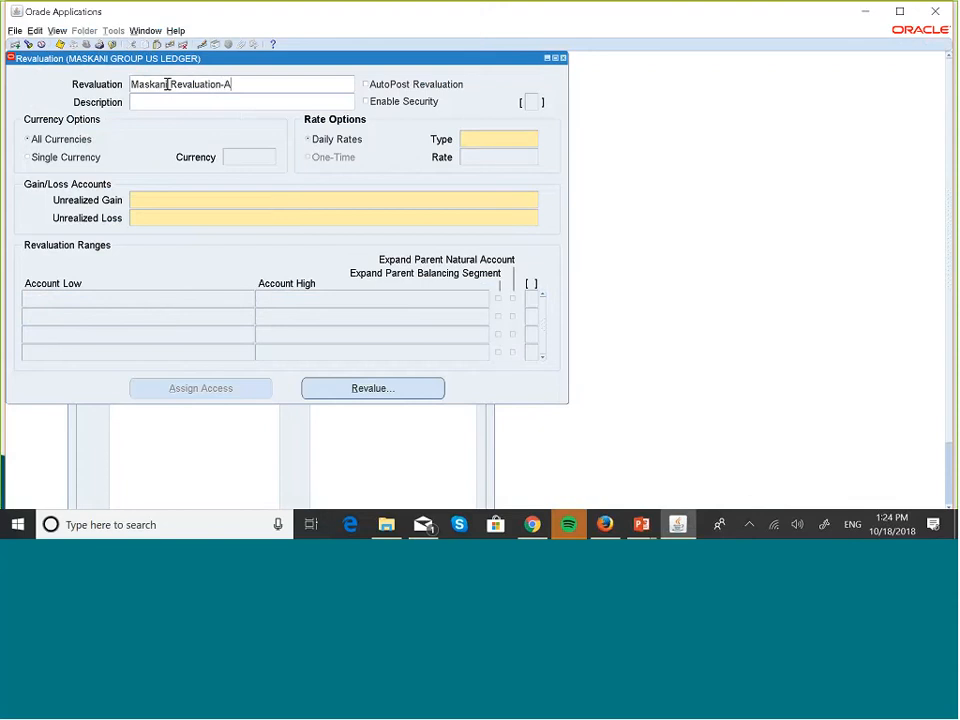
key(Caps_Lock)
text(R)
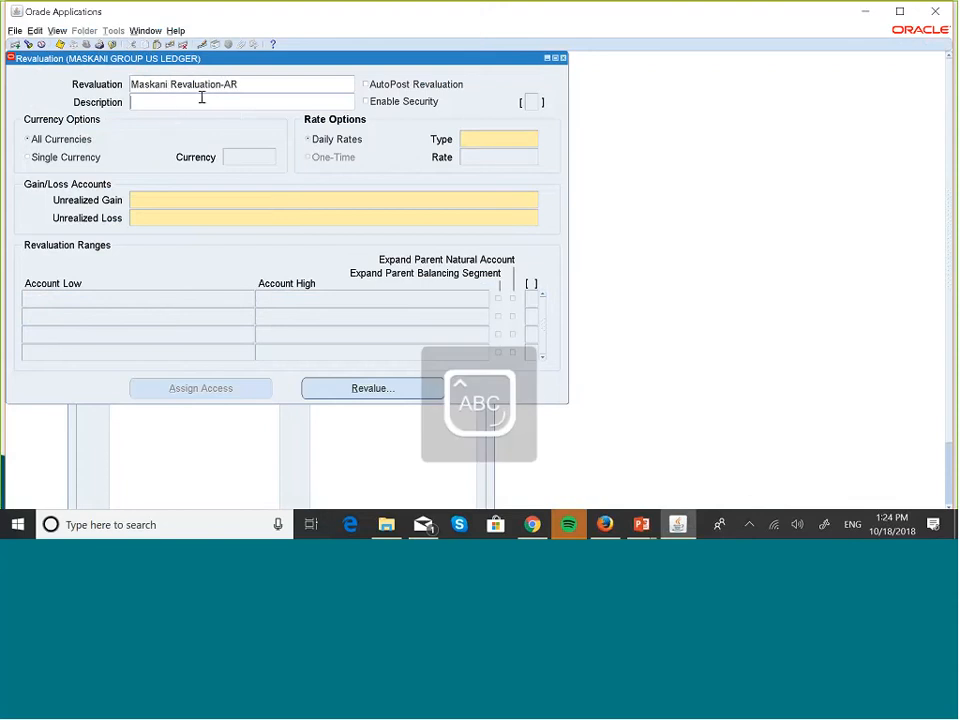
Step: Copy the revaluation name into the description and set the daily rate type to Maskani Corporate
triple_click(251, 80)
key(ctrl+c)
click(230, 103)
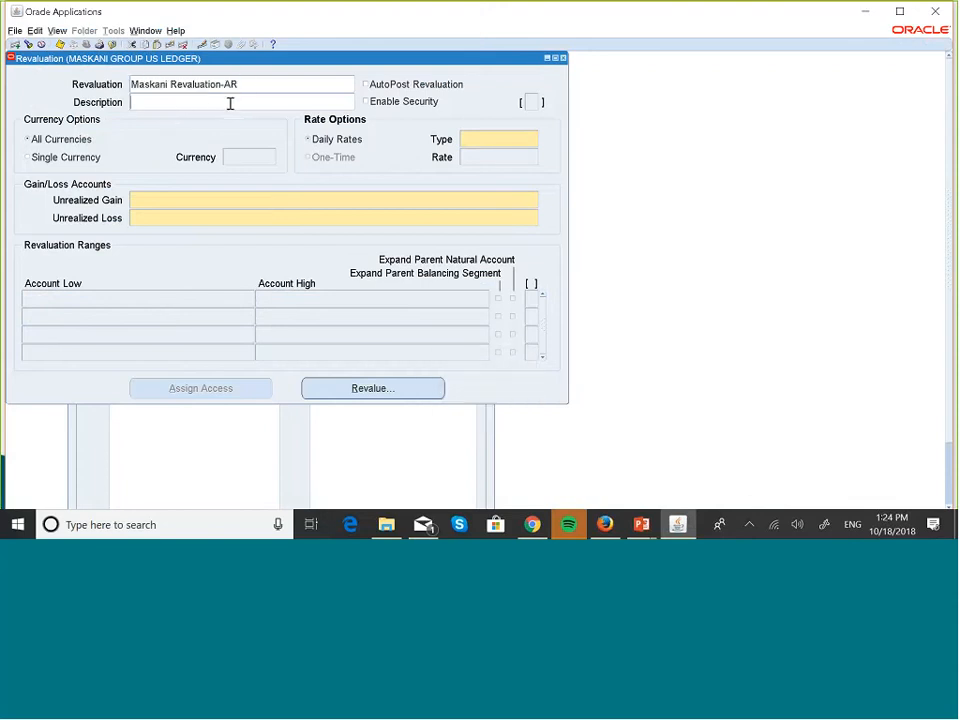
key(ctrl+v)
click(486, 140)
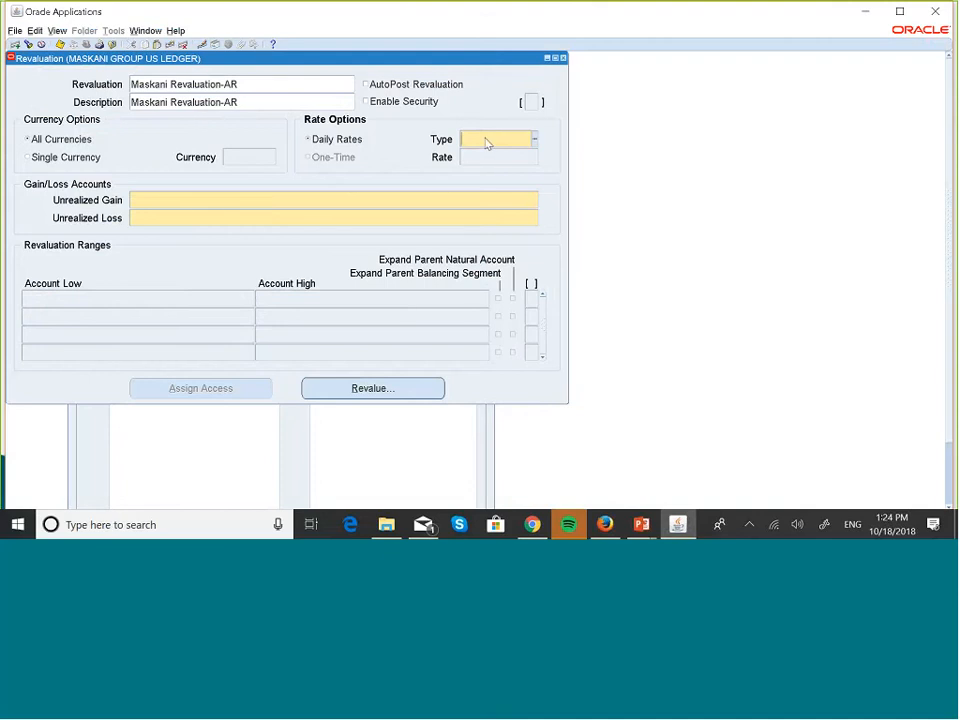
text(MAS)
key(Tab)
Step: Start the unrealized gain account combination and choose account 006000 Loss Gain
click(535, 203)
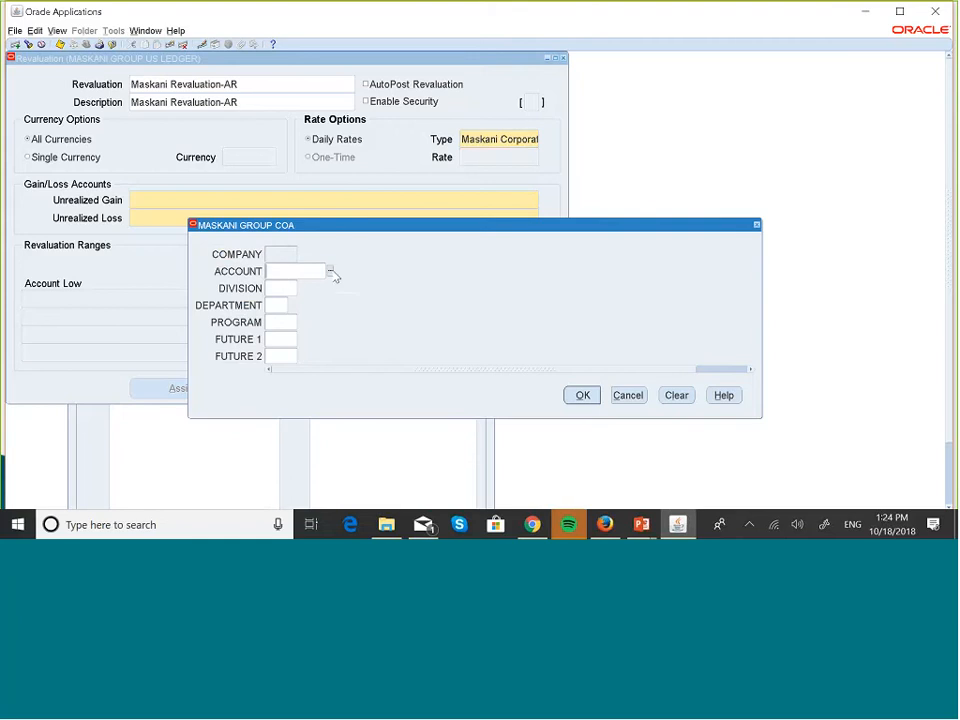
click(330, 272)
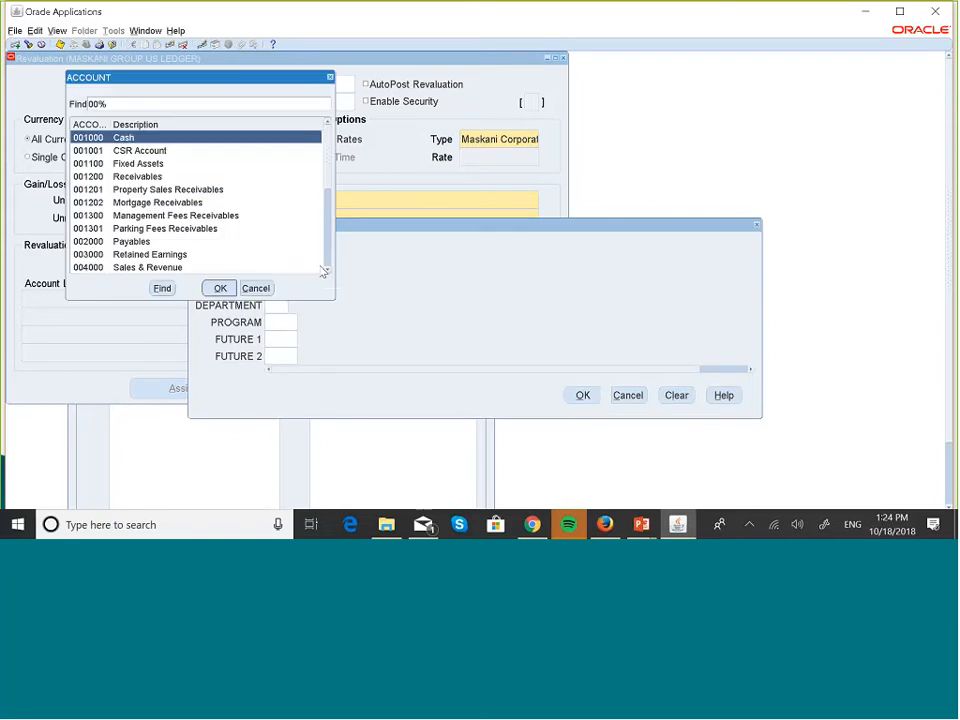
click(328, 272)
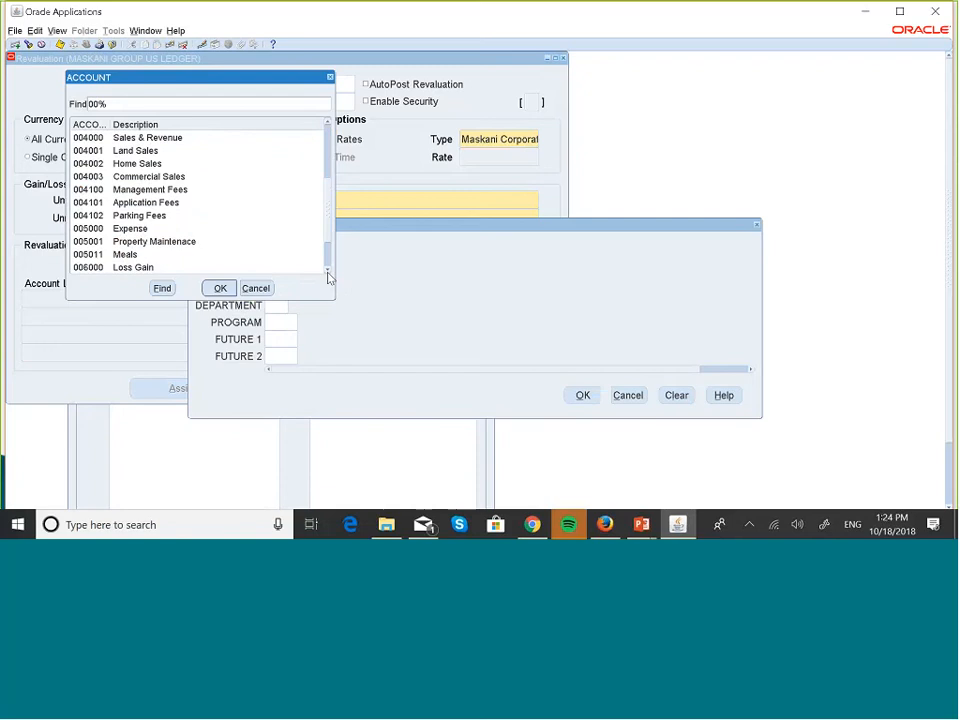
click(168, 264)
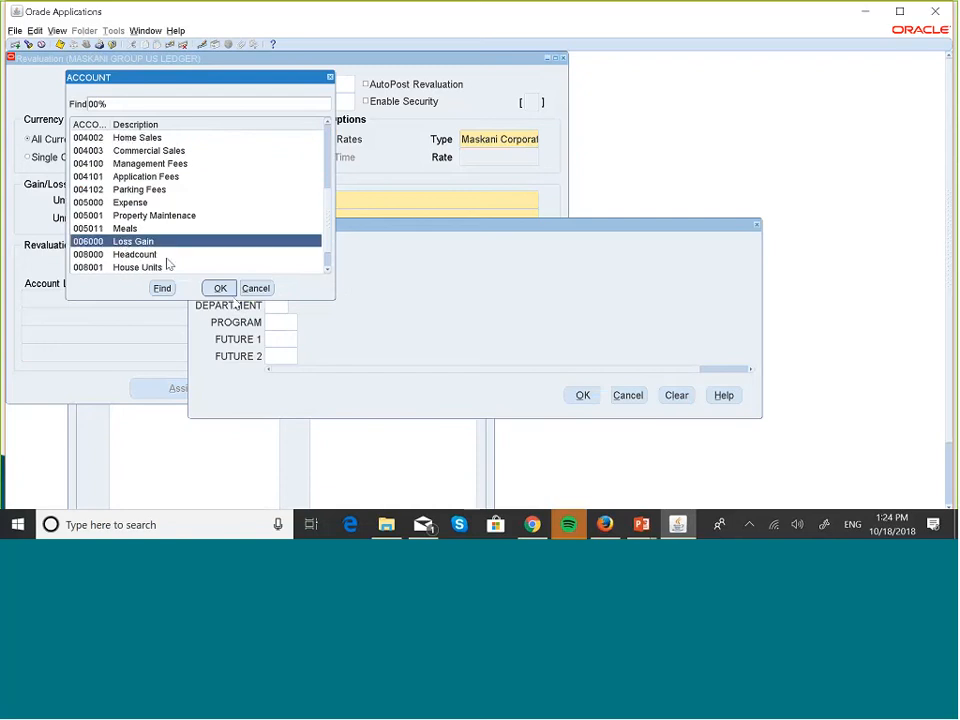
click(222, 290)
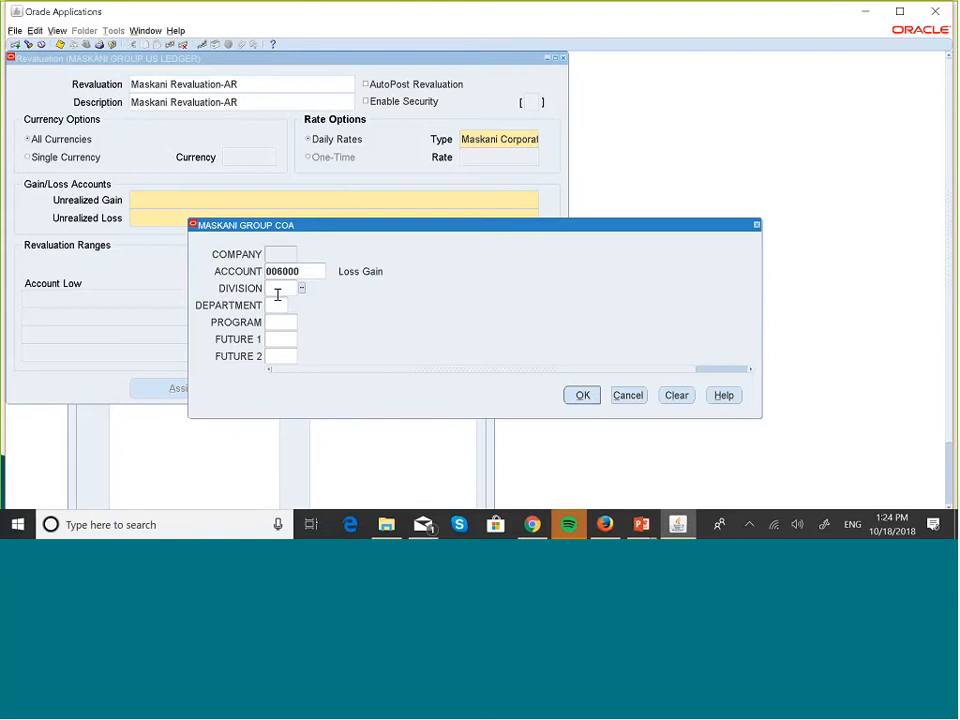
Step: Complete the gain combination with department 00 and 000 for division, program and both future segments, and use the same combination for unrealized loss
text(000)
key(Tab)
text(00)
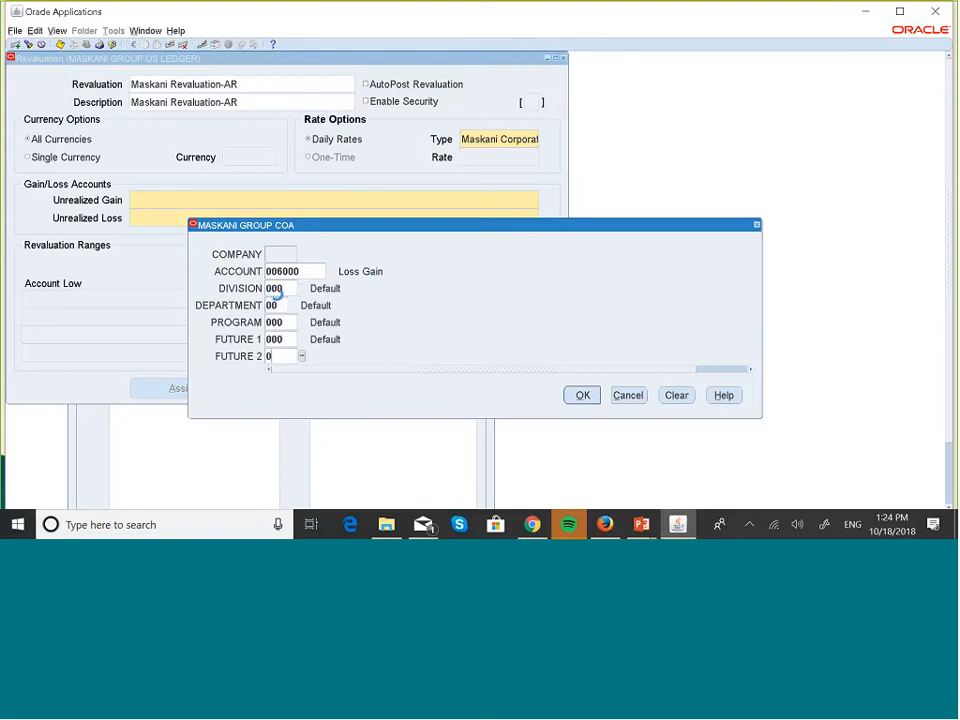
text(000000000)
key(Tab)
click(576, 395)
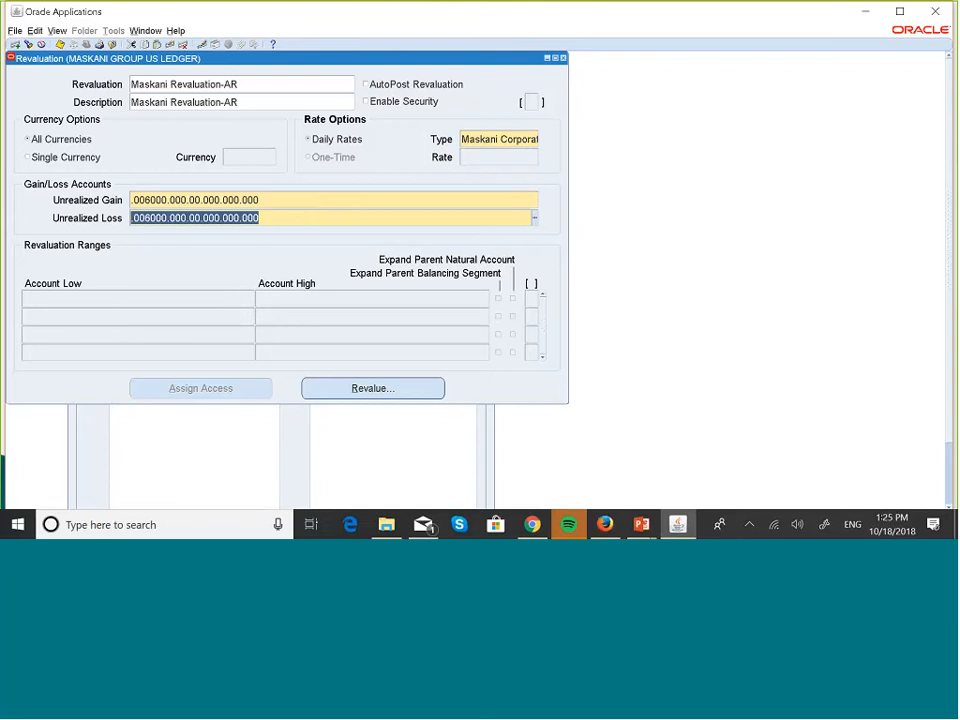
Step: Start the first revaluation range with company 001 and account 001200 as both low and high values
click(225, 301)
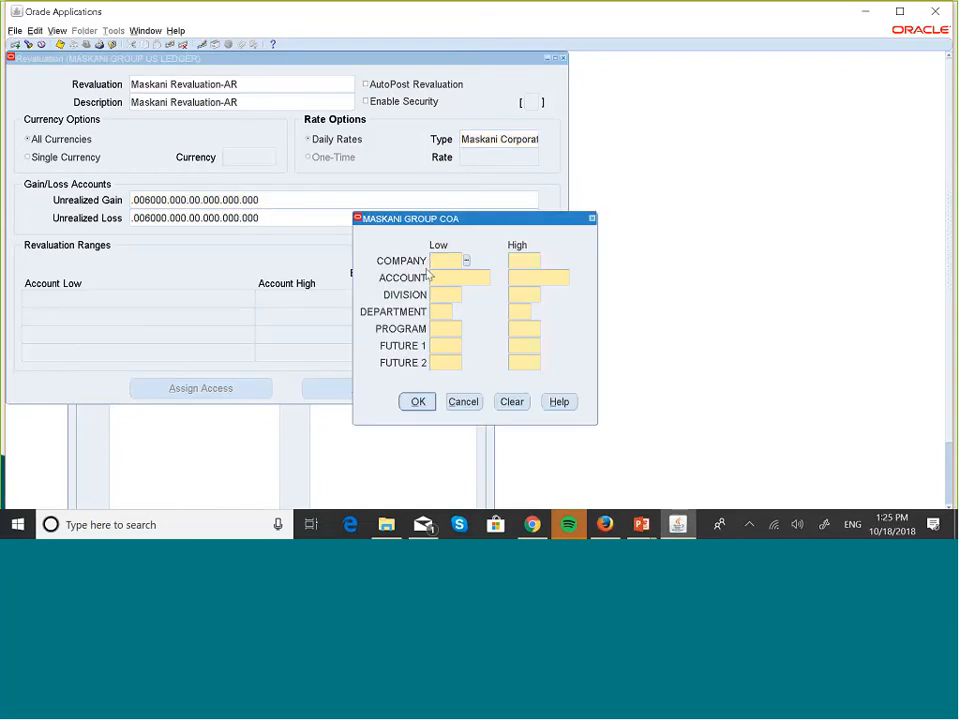
text(001)
key(Tab)
click(437, 277)
text(001200)
key(Tab)
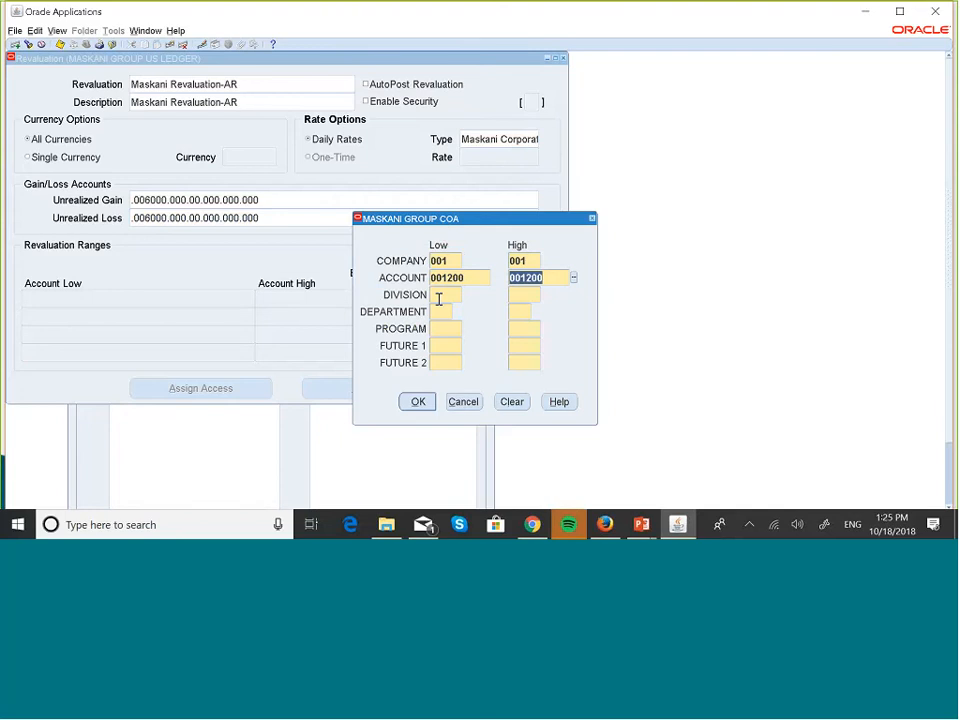
Step: Set the range's division to 100 and department to 00 for both low and high
click(438, 297)
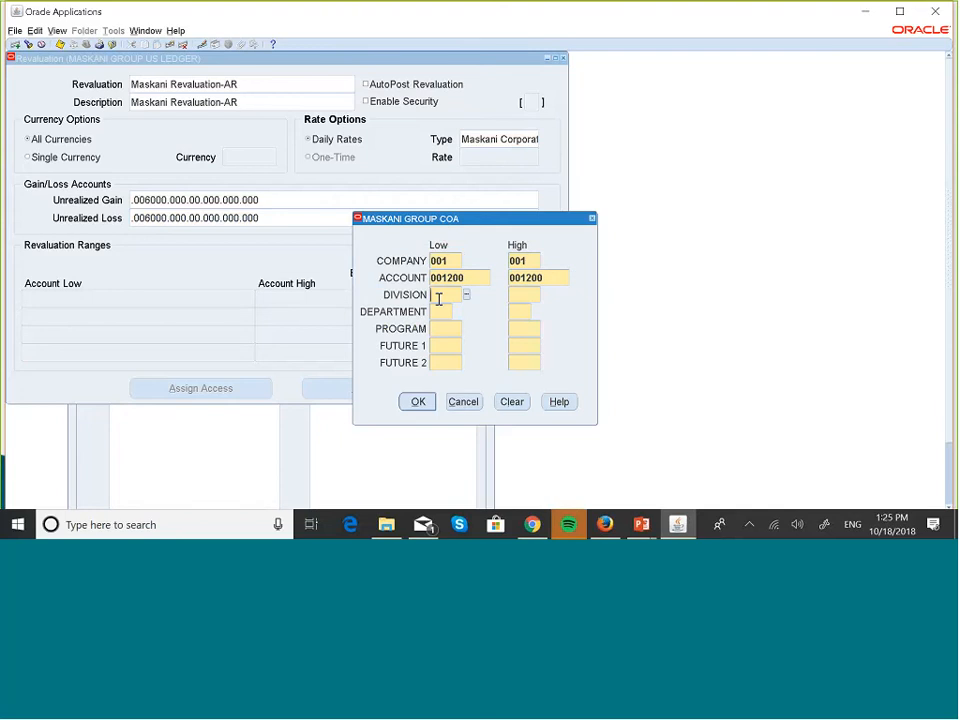
text(100)
key(Tab)
text(0)
key(BackSpace)
text(100)
key(Tab)
text(00)
key(Tab)
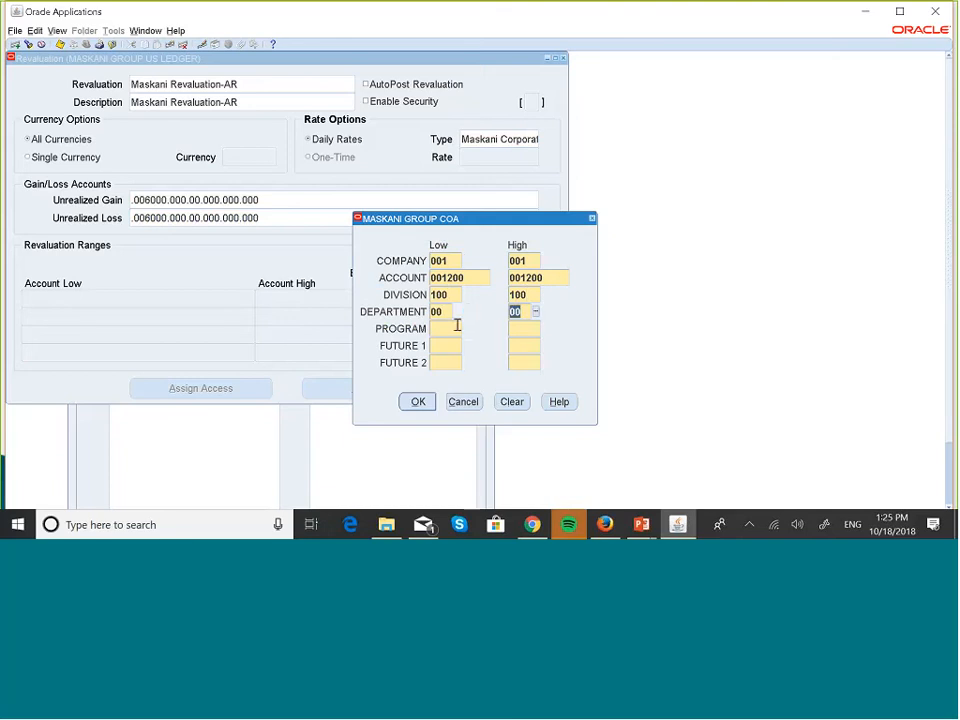
Step: Set the range's program, future 1 and future 2 to 000 for low and high, and accept the range
click(454, 327)
text(000)
key(Tab)
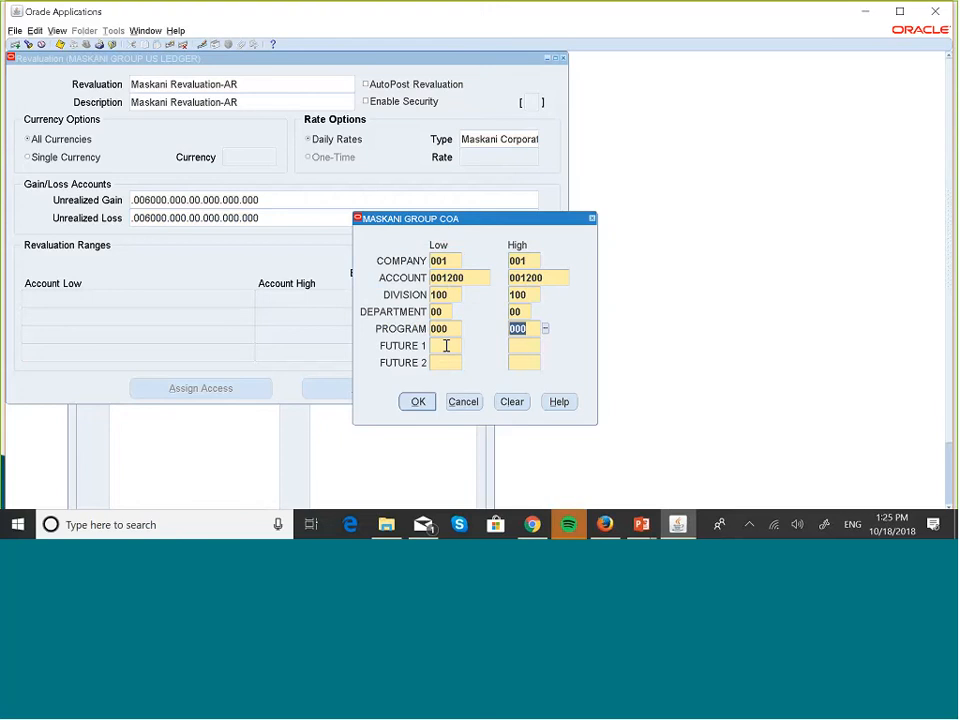
click(446, 345)
text(000)
key(Tab)
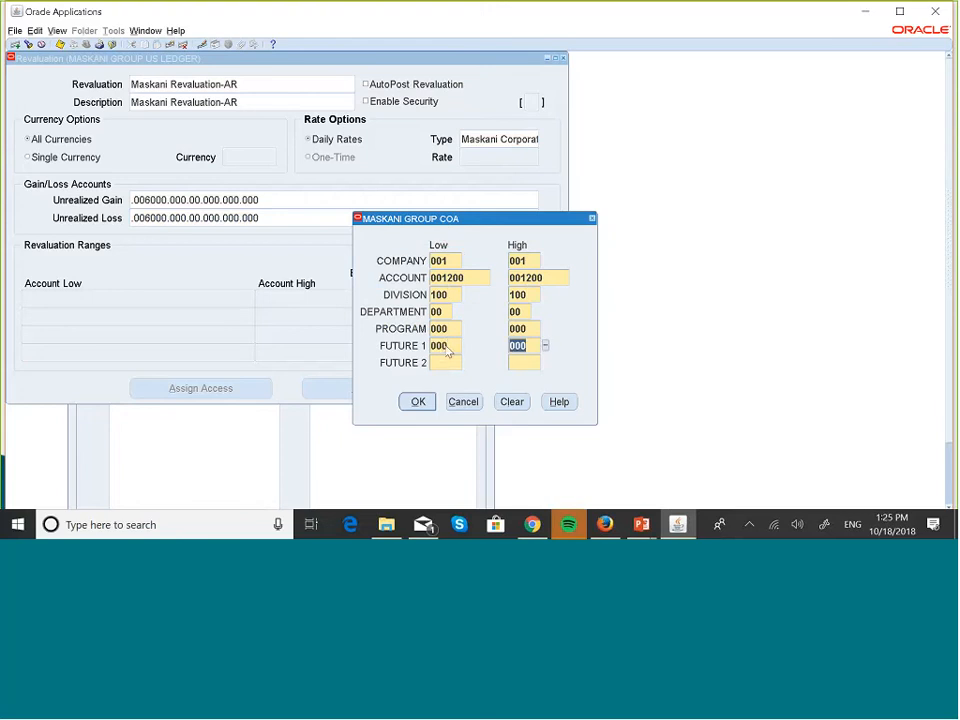
click(440, 363)
text(000)
key(Tab)
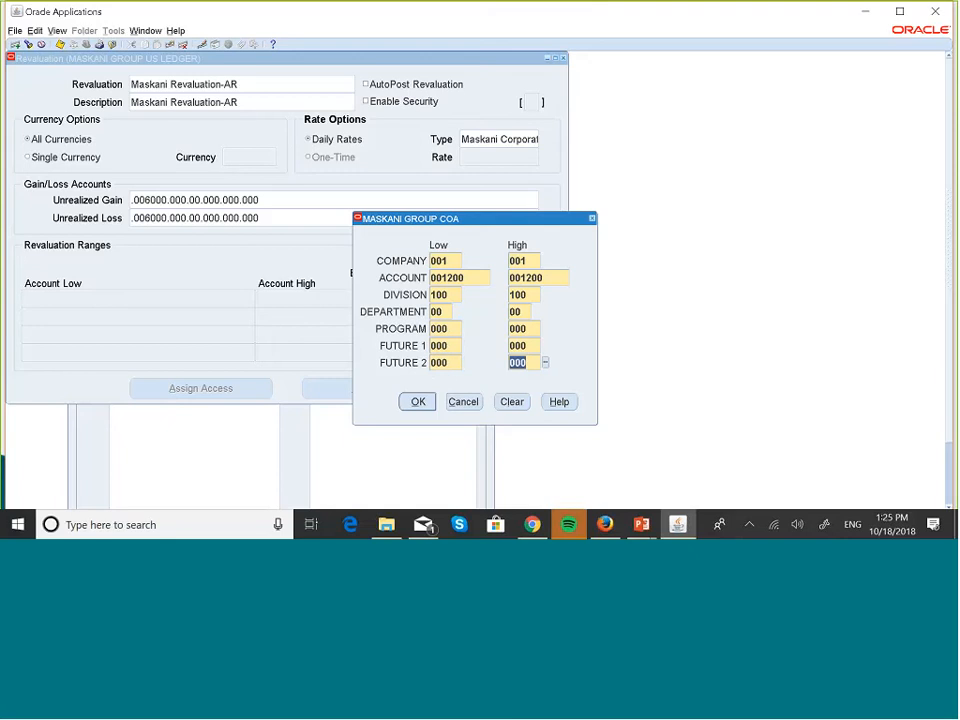
click(418, 401)
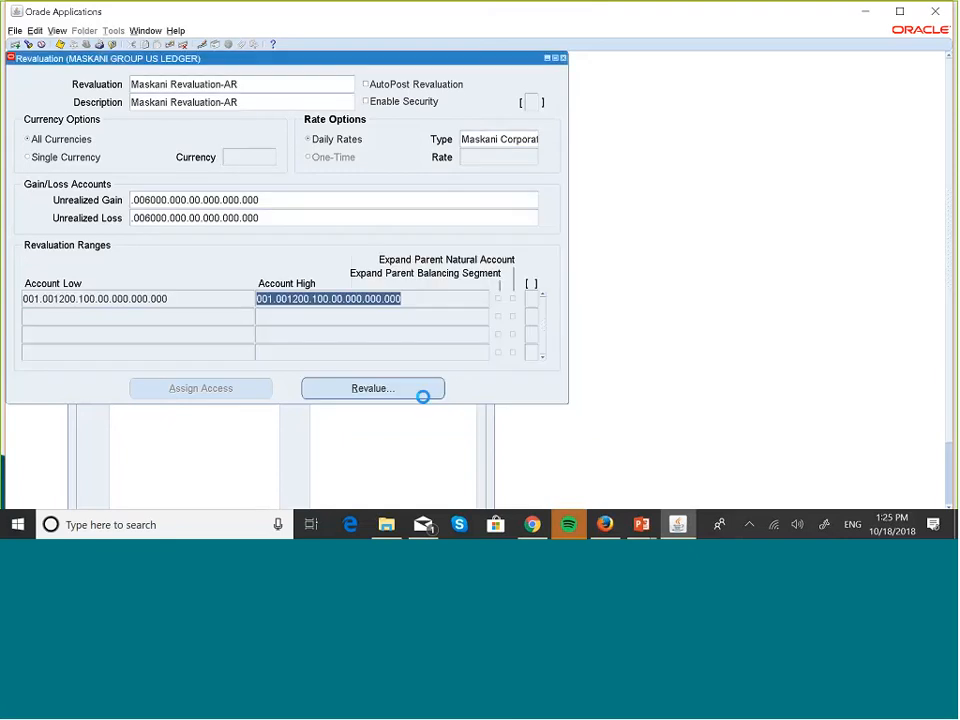
Step: Save the Maskani Revaluation-AR definition, submit its Revalue Balances request for period JUL-18, and close the request and revaluation forms
click(407, 389)
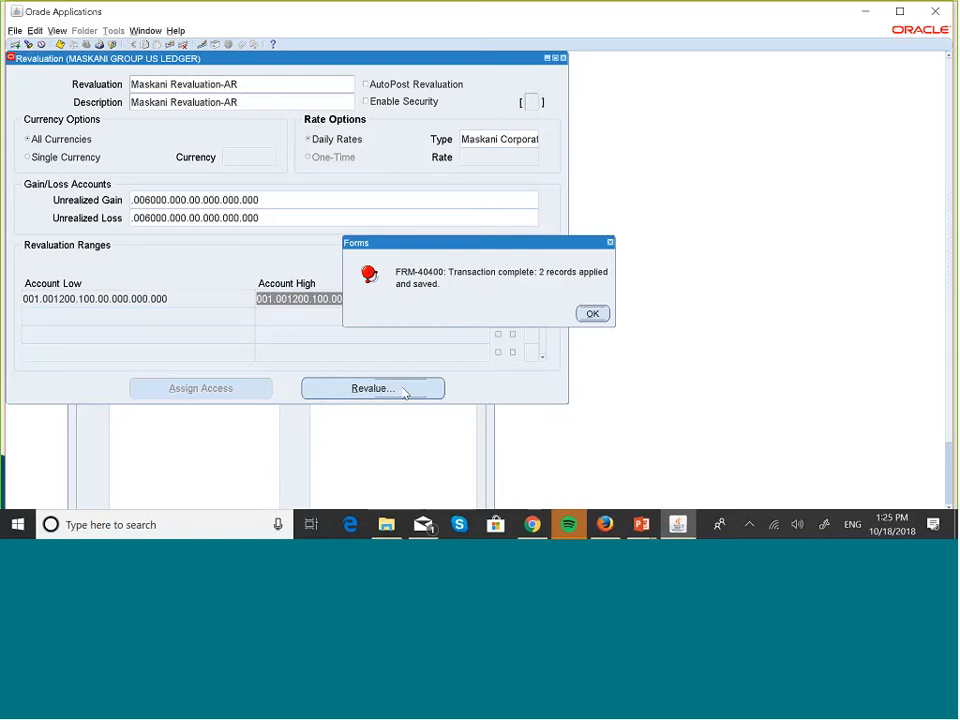
click(592, 313)
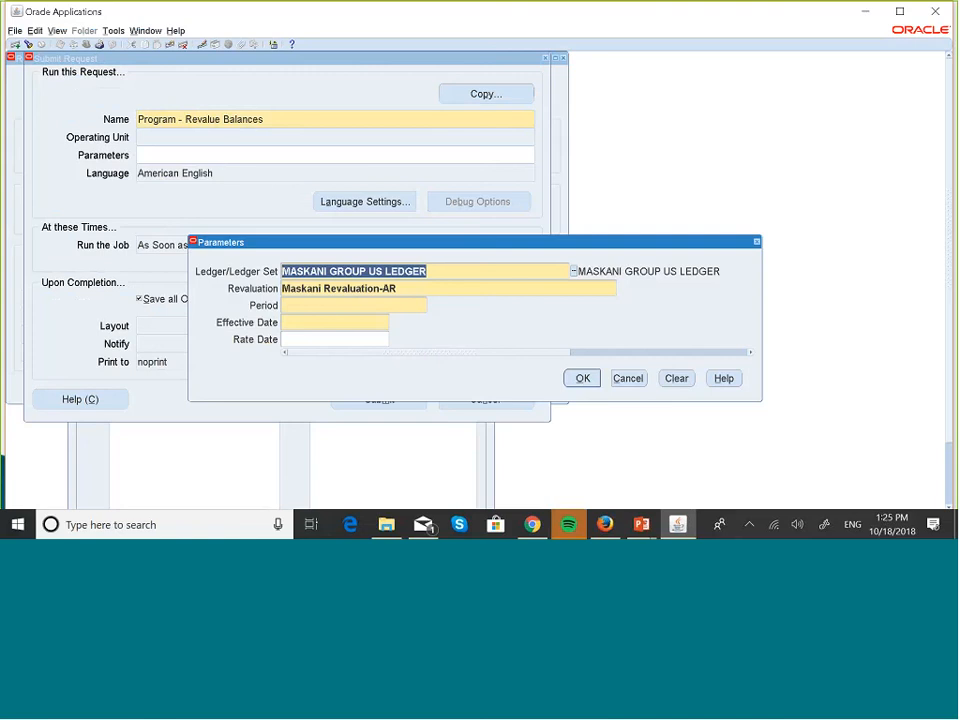
click(328, 305)
text(JUL)
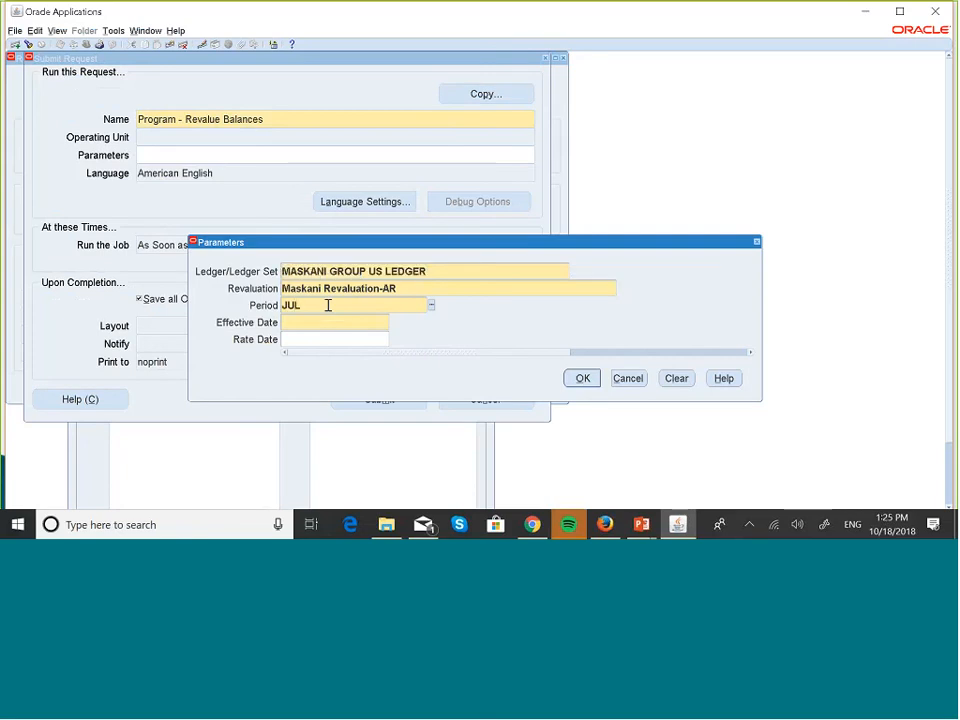
key(Tab)
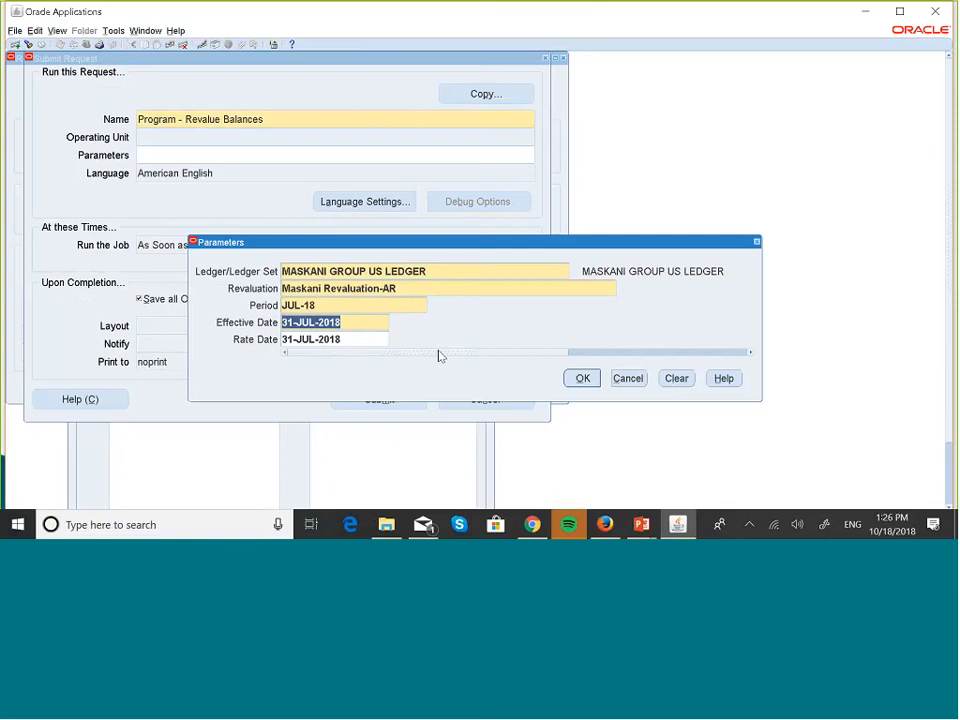
click(585, 379)
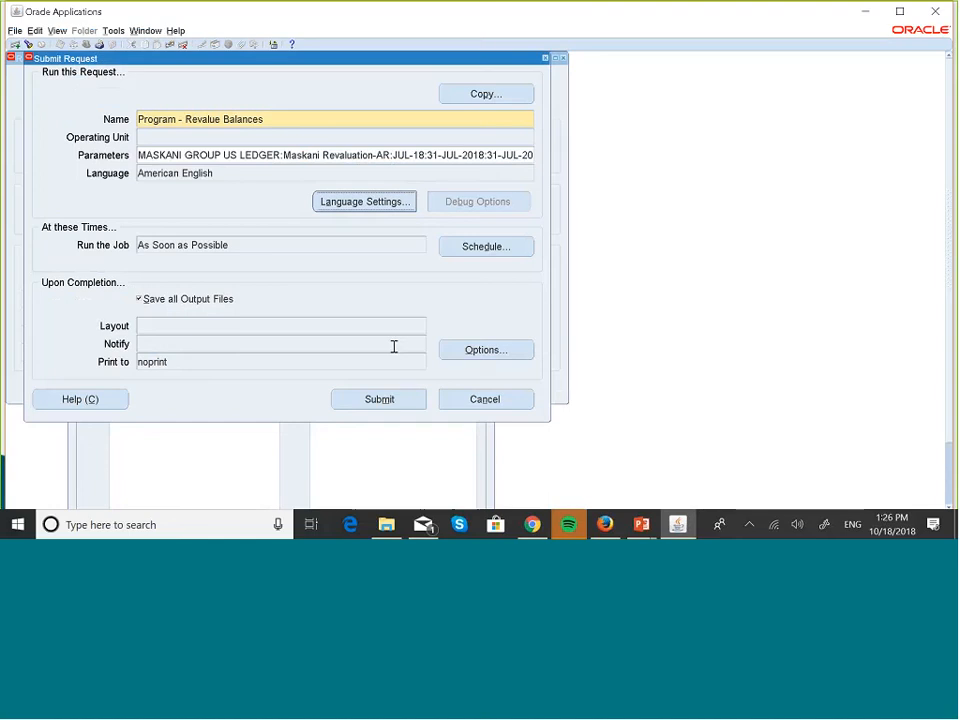
click(420, 399)
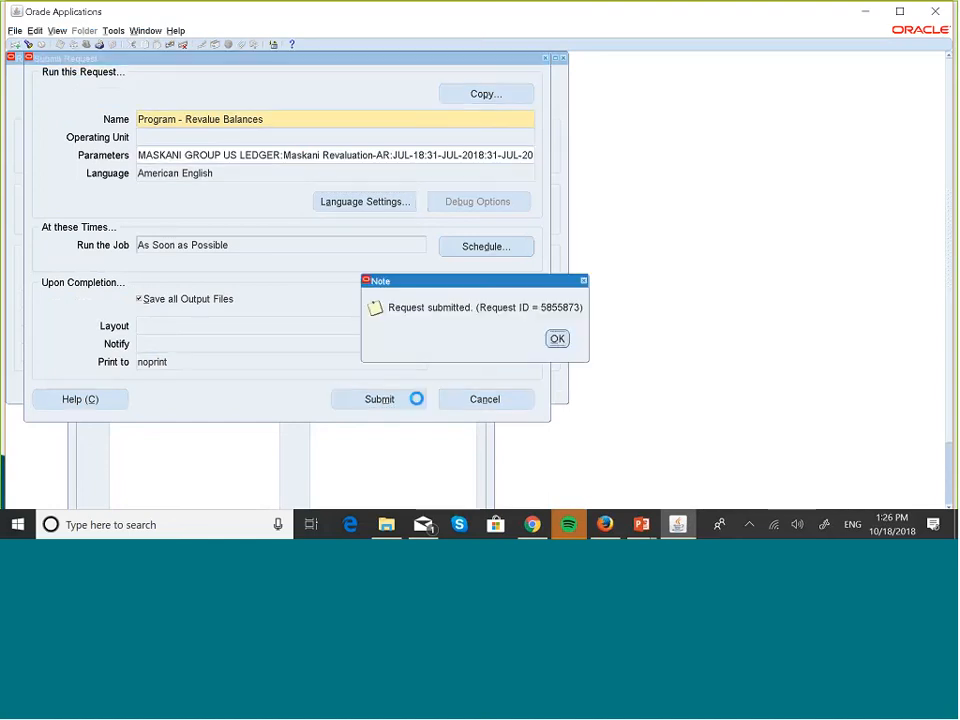
click(557, 339)
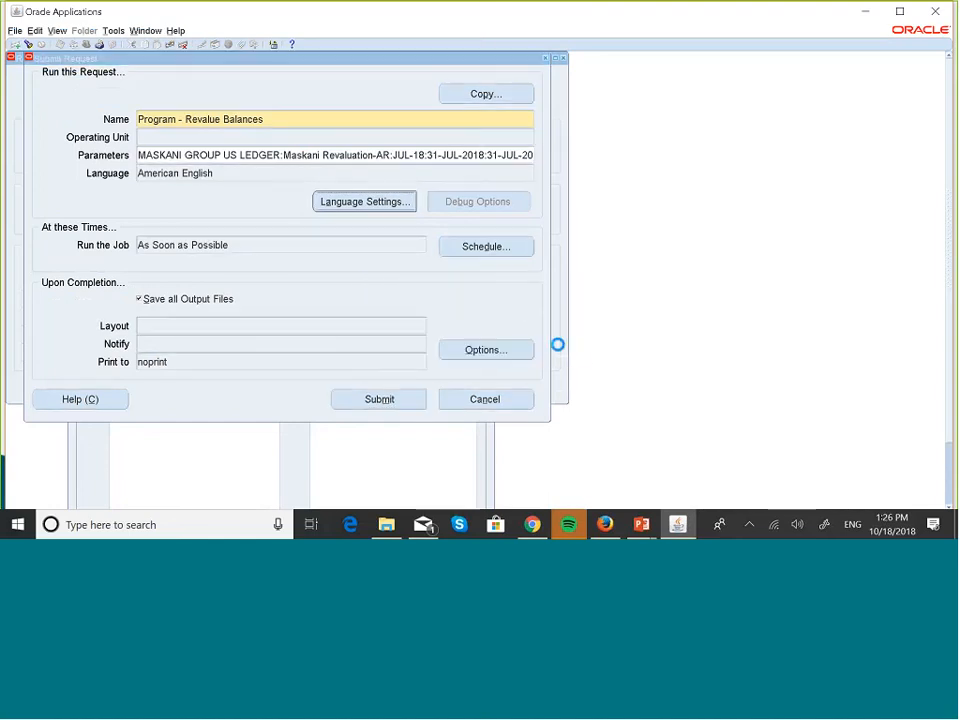
click(563, 58)
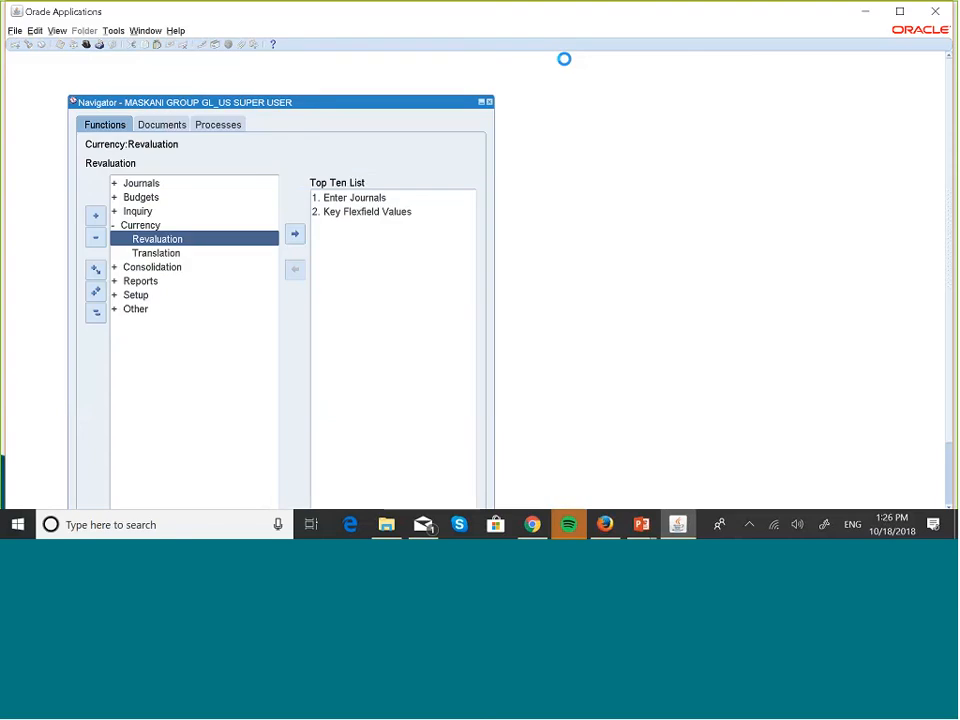
Step: List all of your own concurrent requests and refresh the list until the latest Revalue Balances request finishes
key(alt+v)
key(r)
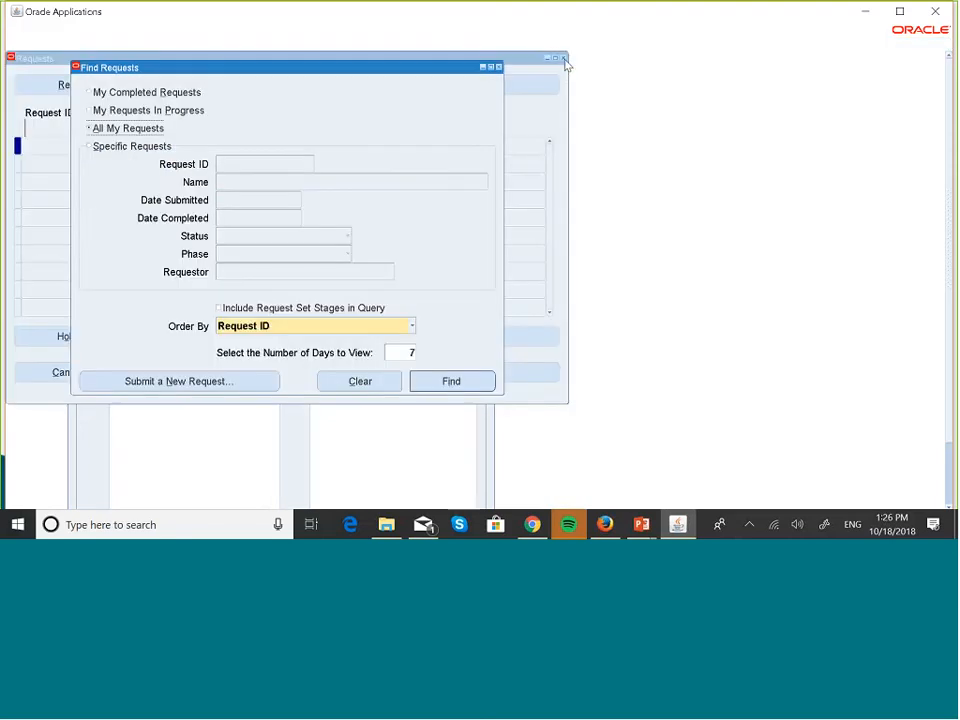
click(451, 390)
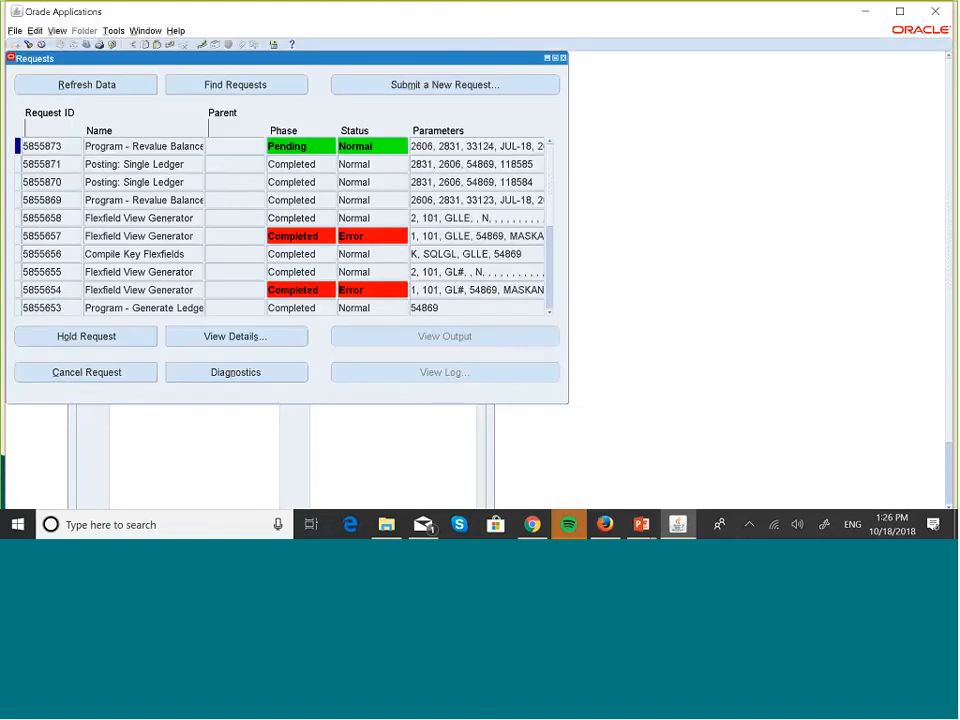
click(120, 88)
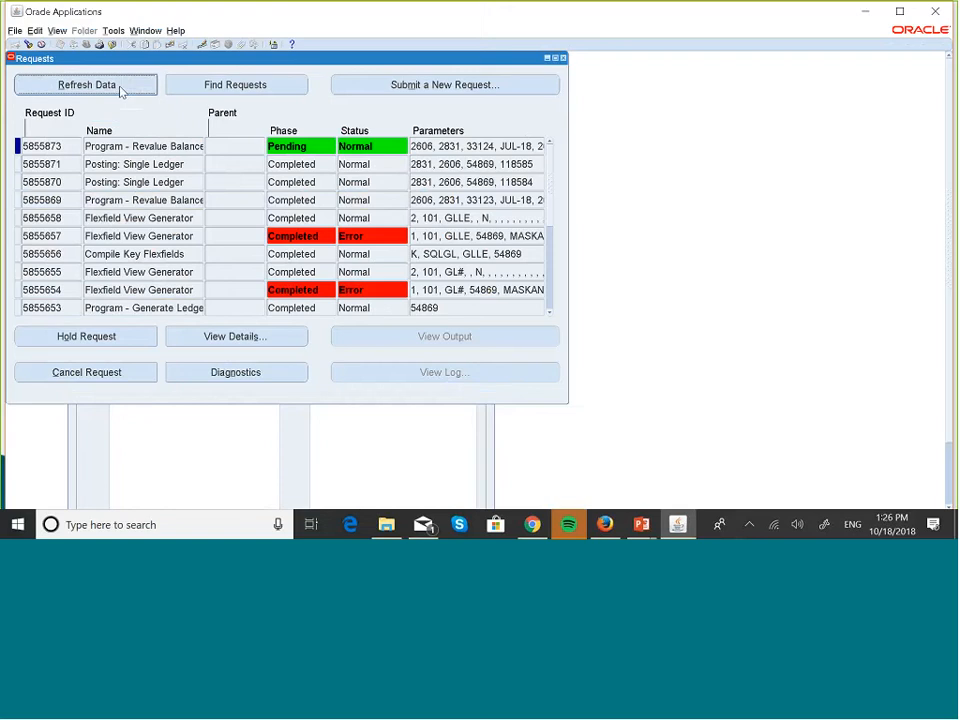
click(119, 87)
click(120, 88)
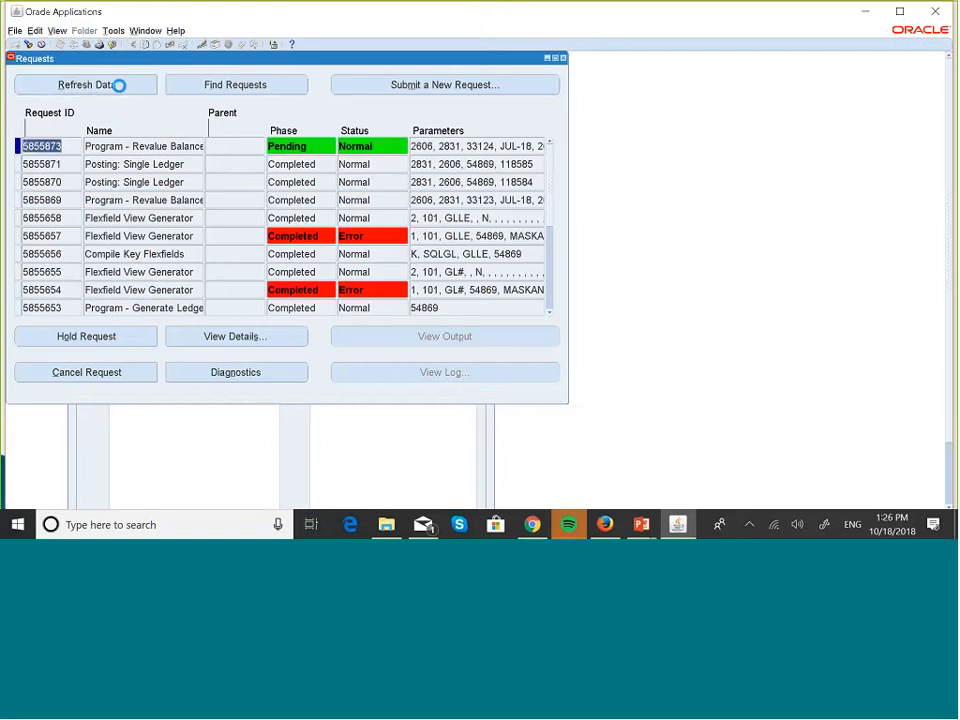
click(119, 87)
click(119, 86)
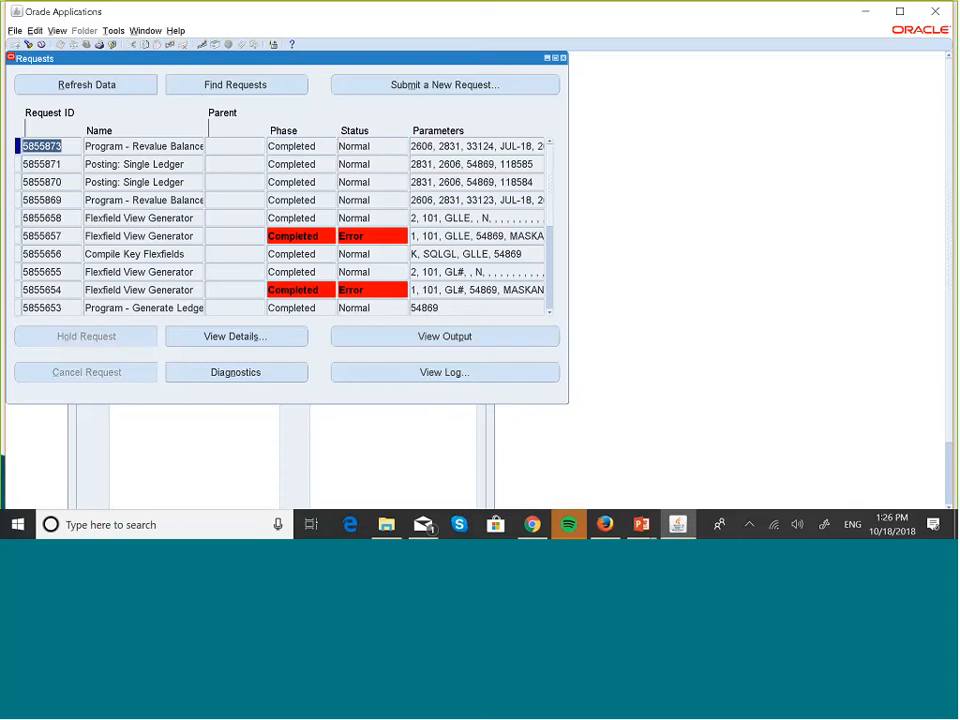
Step: View the latest Revalue Balances request's output report and compare its created journal with the Revaluation-Receivables slide in PowerPoint
click(446, 336)
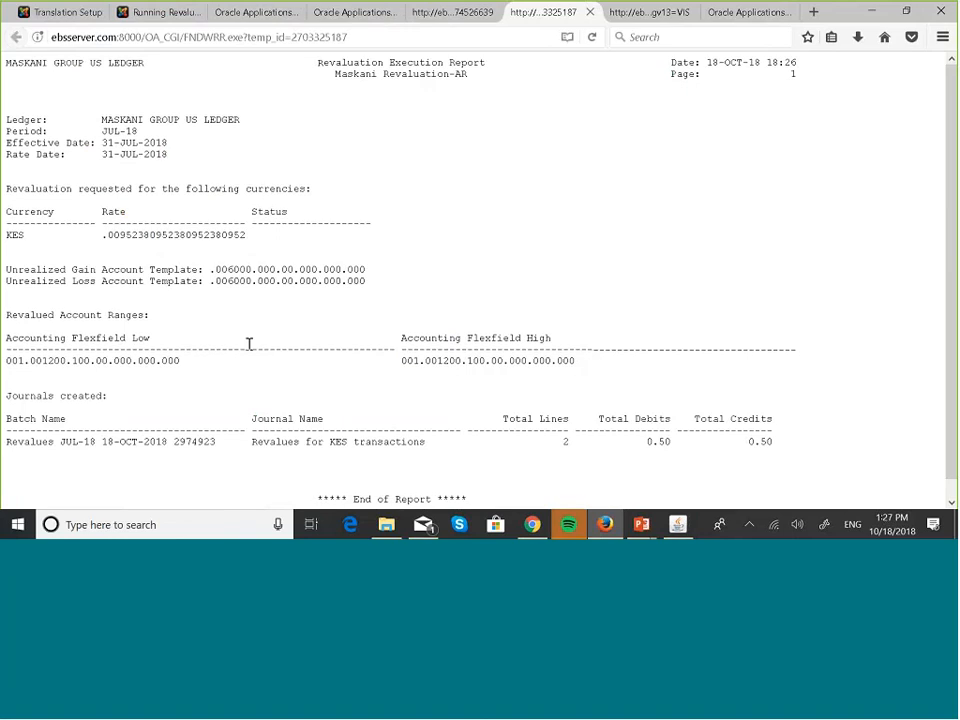
scroll(249, 344, down, 1)
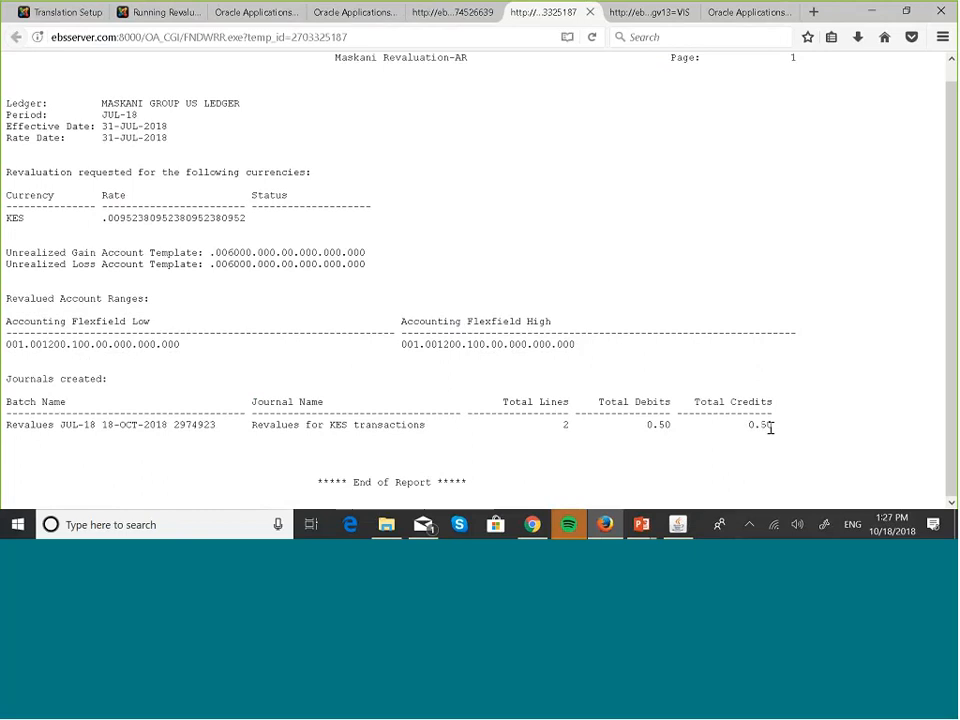
key(super+Tab)
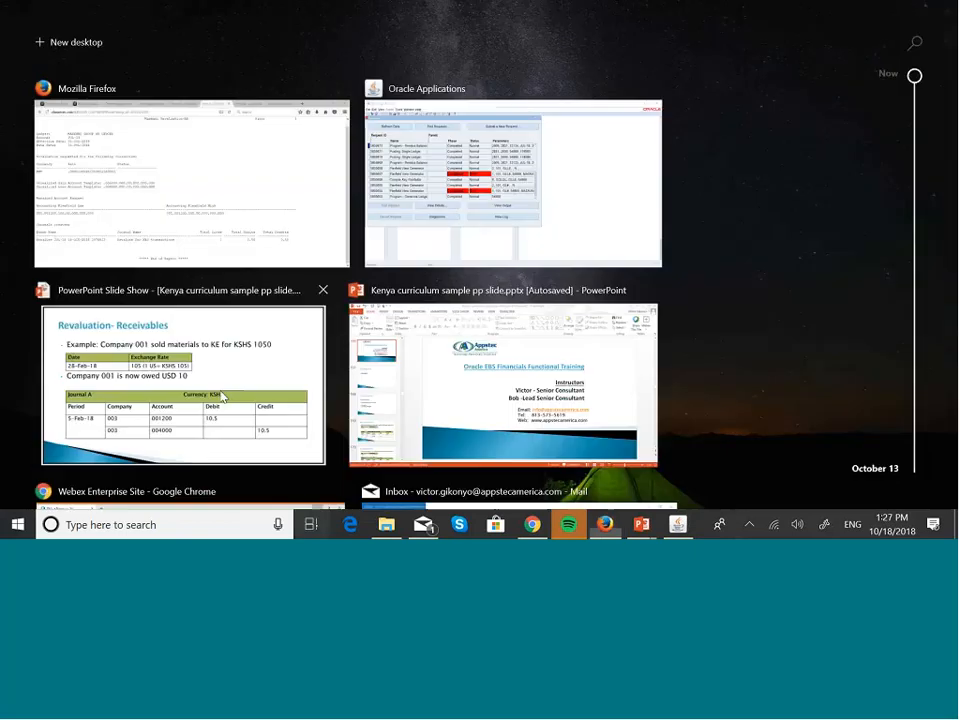
click(222, 397)
key(Right)
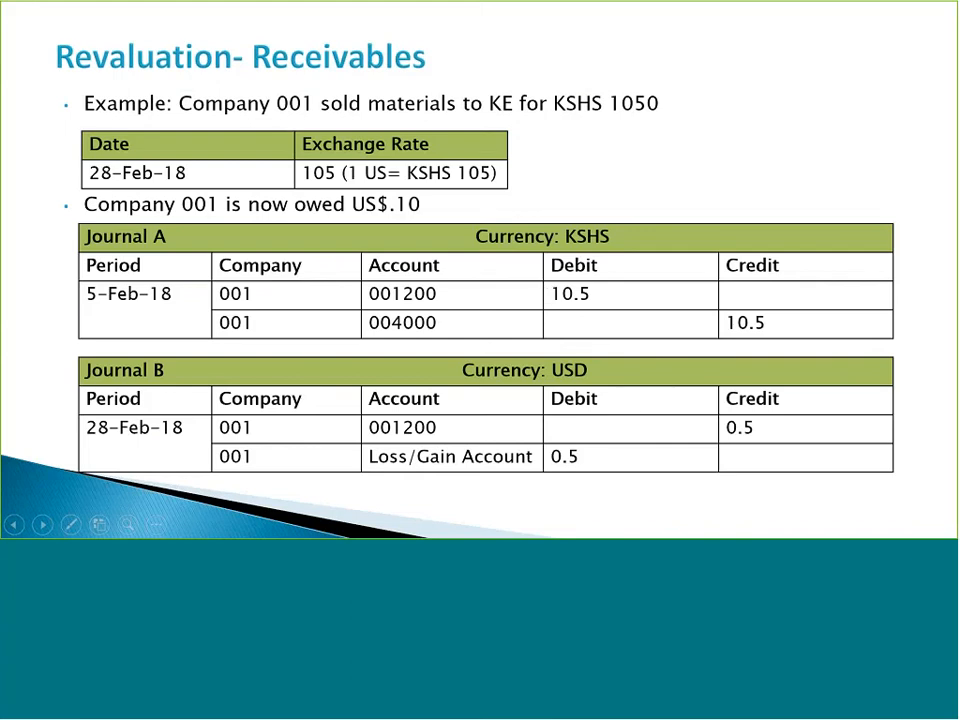
key(super+Tab)
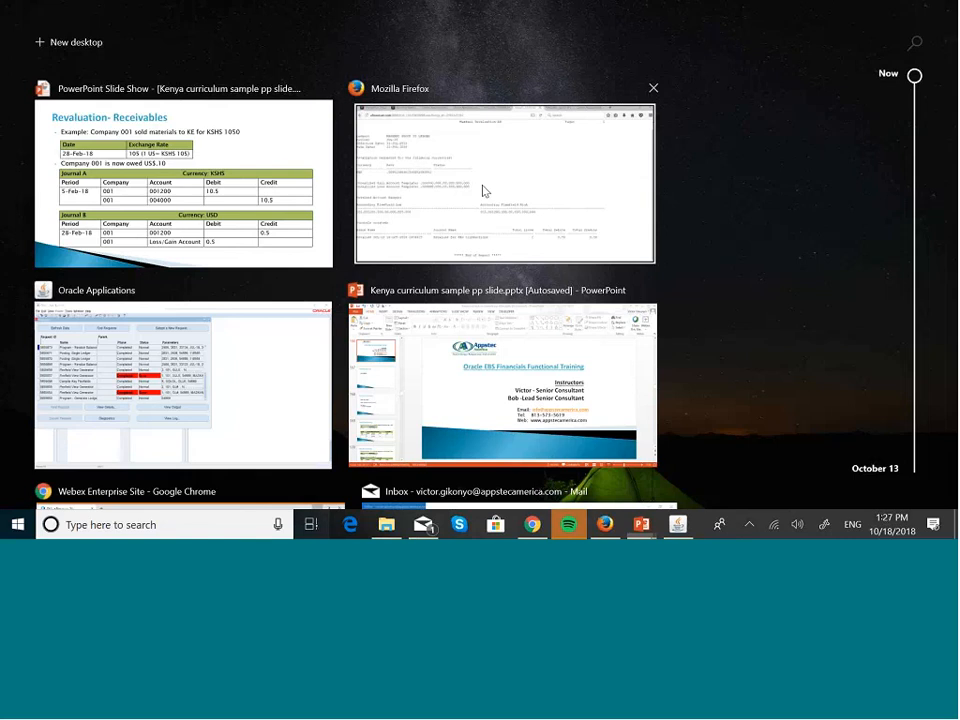
click(483, 190)
Step: Return to Oracle Applications, close the requests list, and find the journals entered for period JUL-18
mouse_move(678, 522)
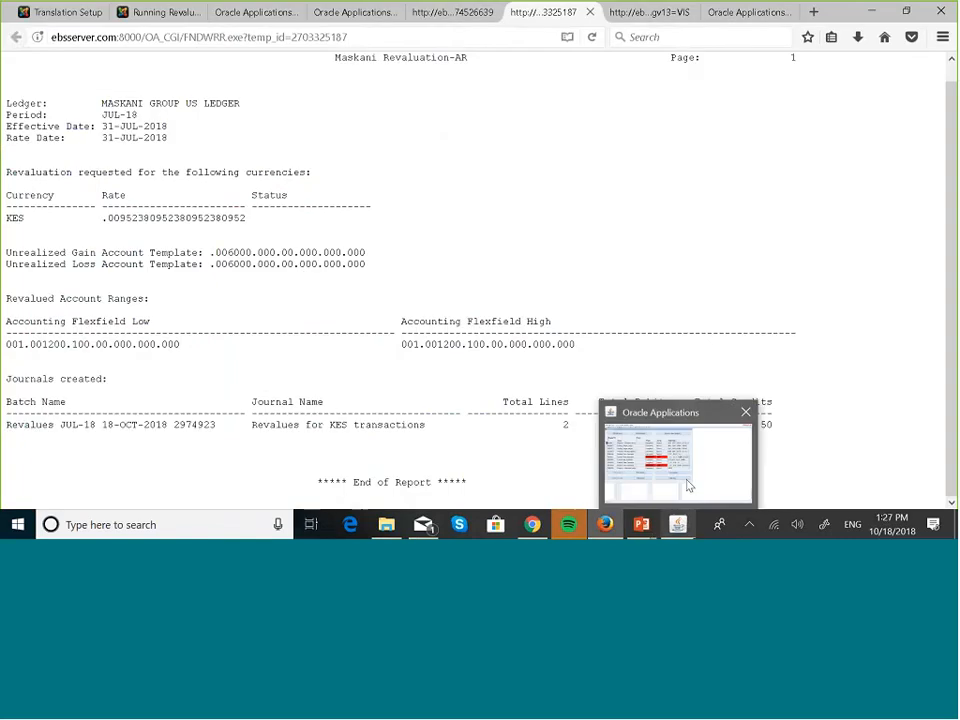
click(687, 484)
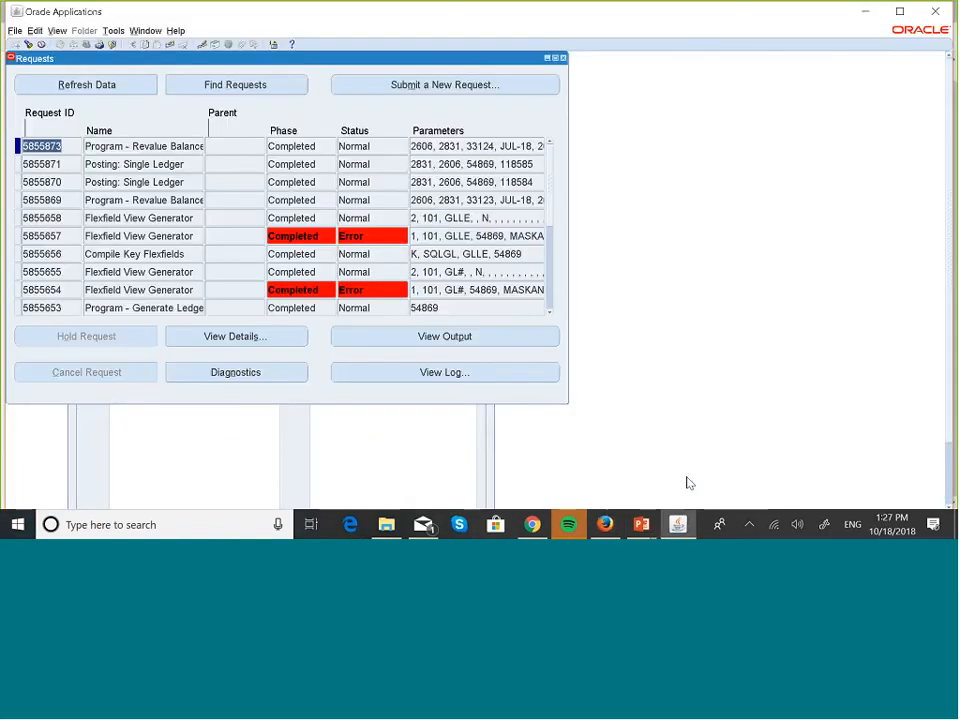
click(564, 58)
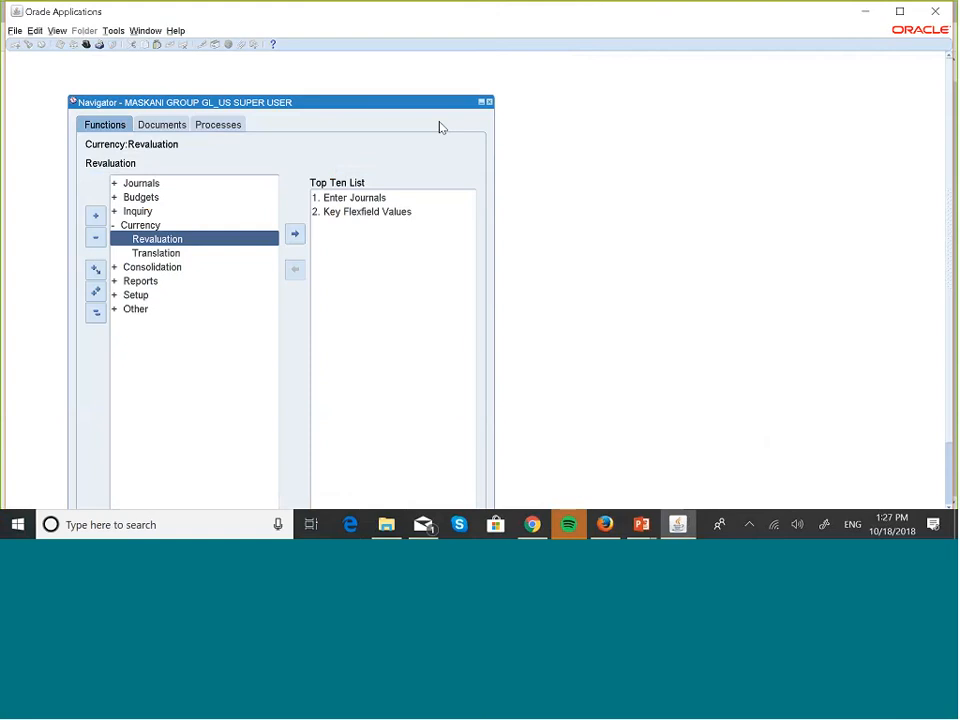
click(363, 199)
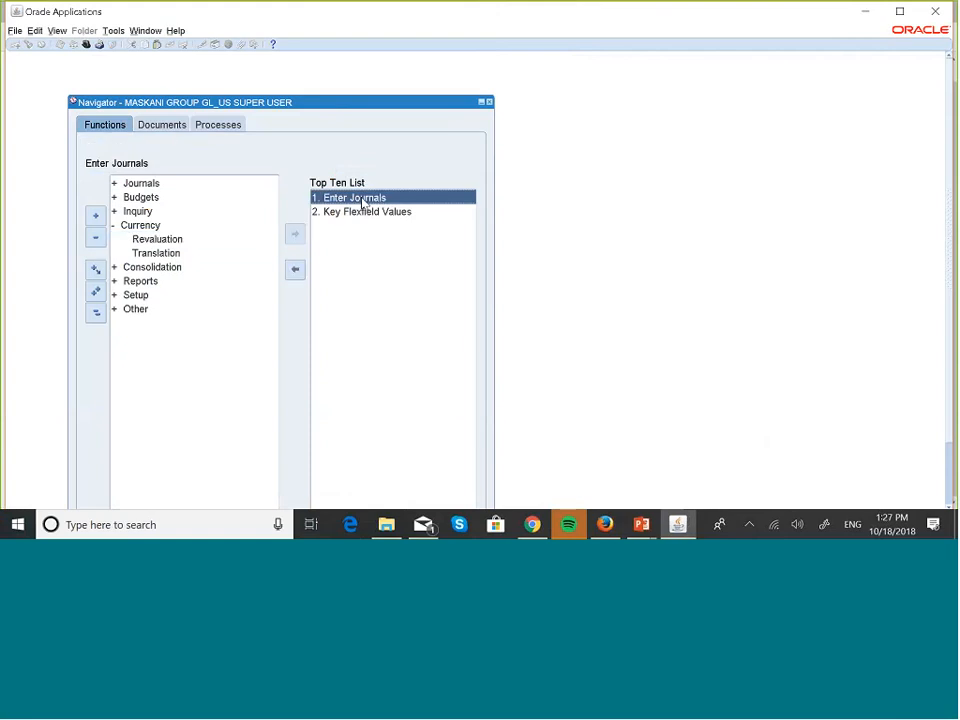
double_click(363, 199)
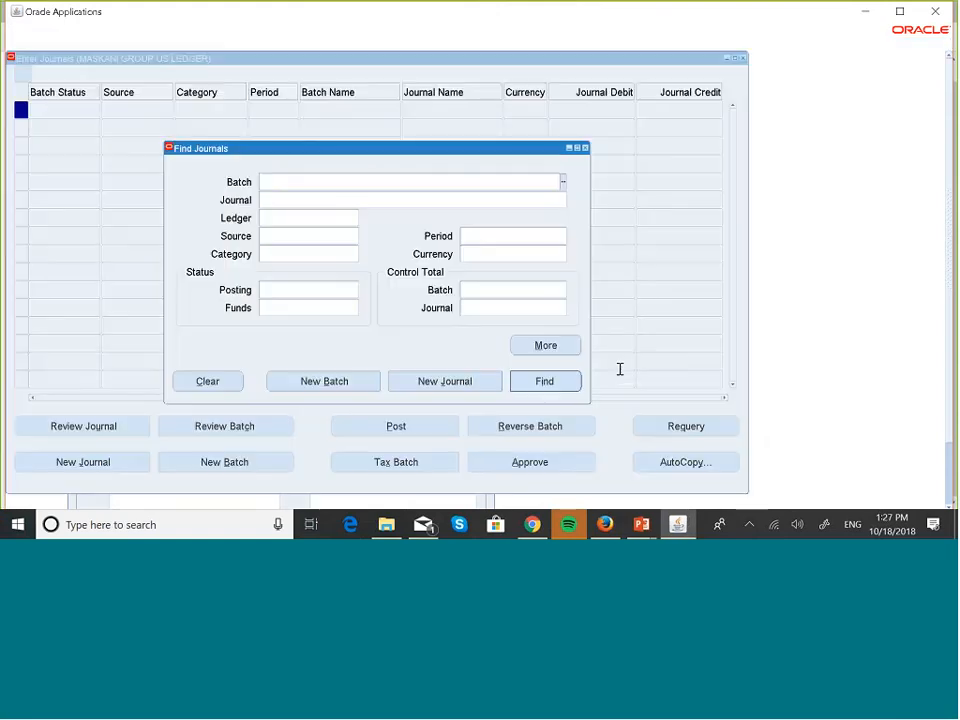
click(513, 234)
text(JUL)
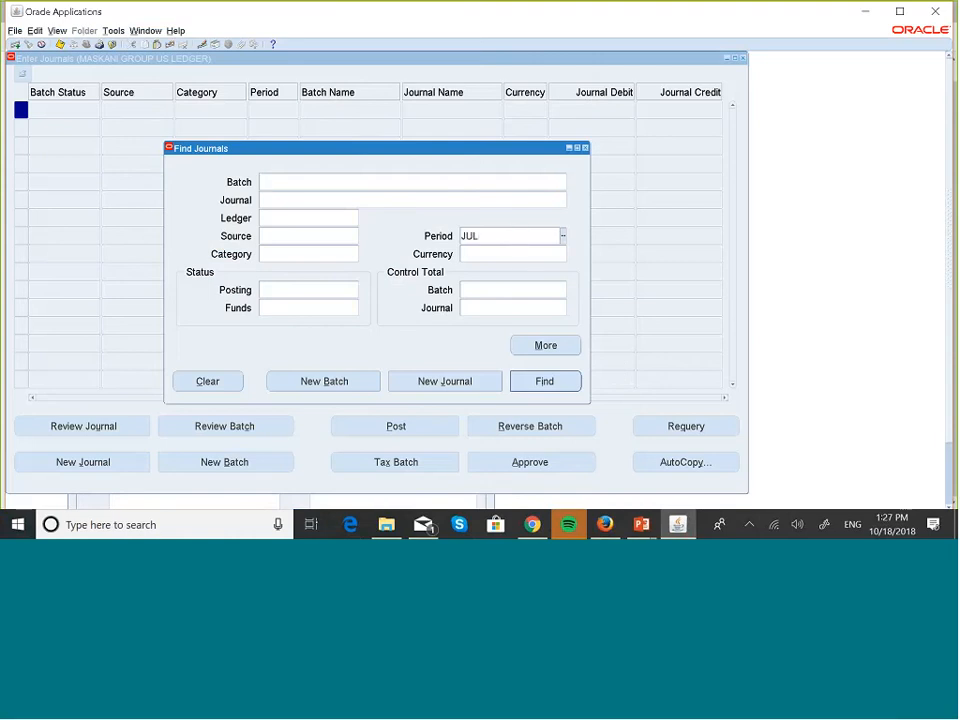
key(Tab)
click(536, 379)
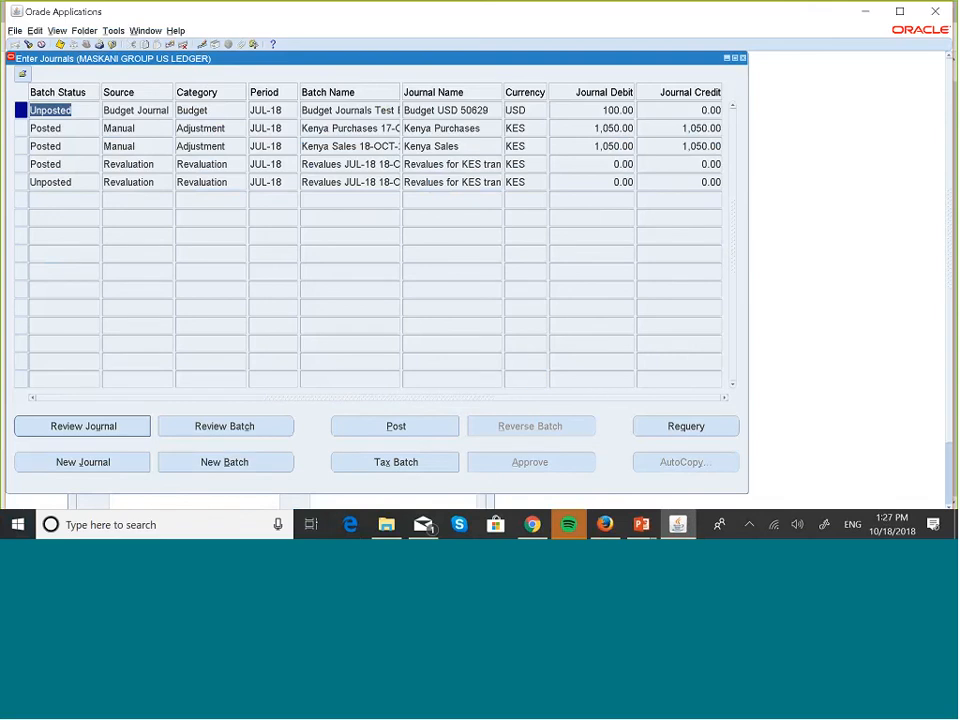
Step: Review the unposted KES Revaluation journal for JUL-18 and post it
click(81, 182)
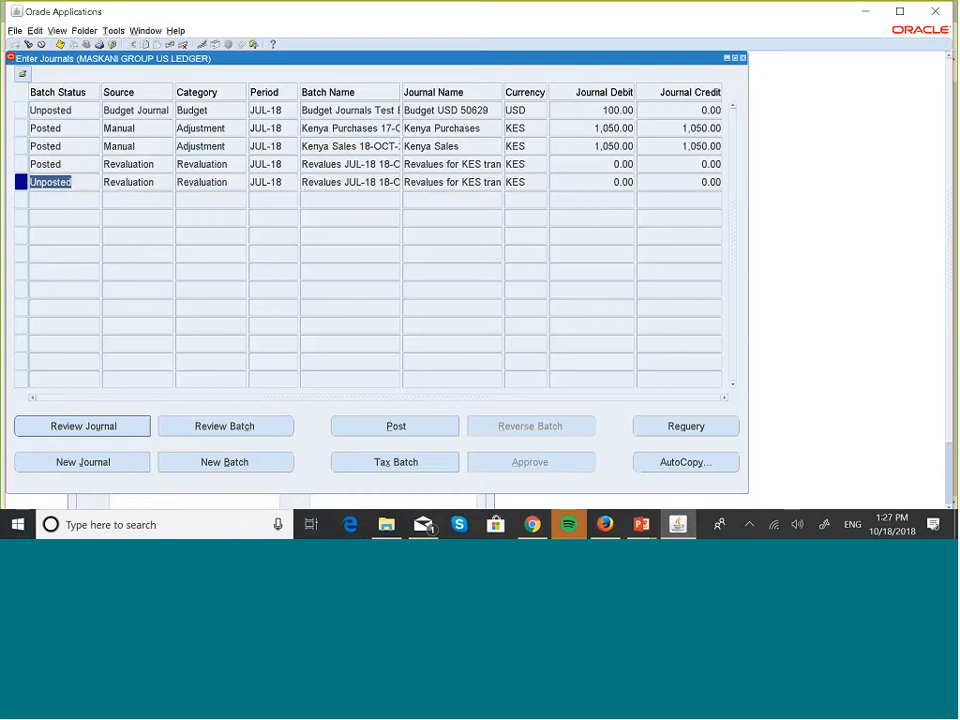
click(111, 433)
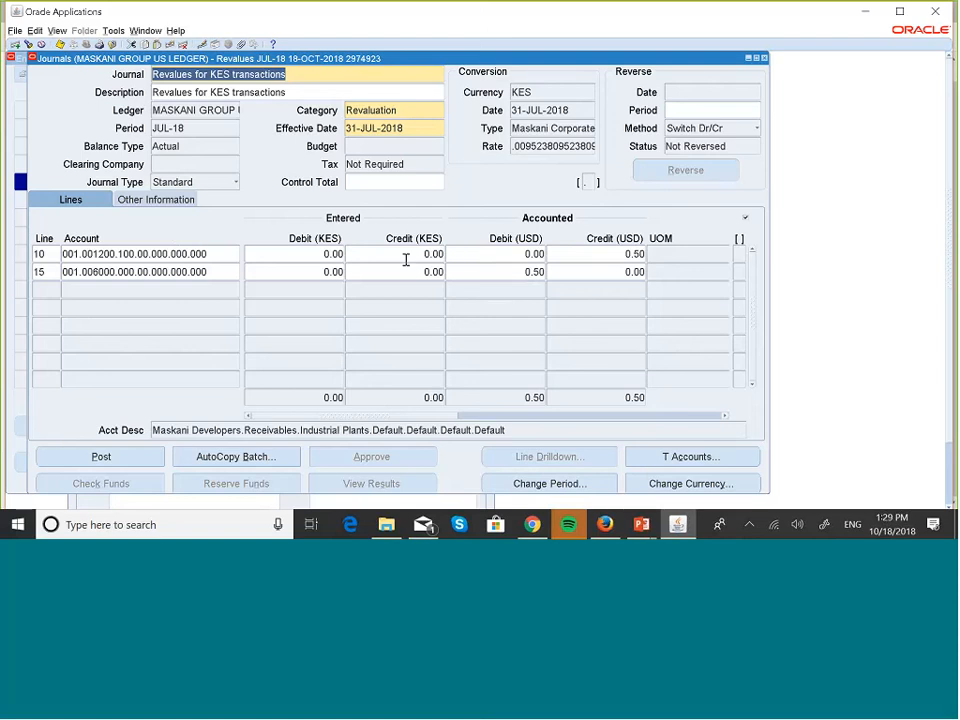
click(103, 457)
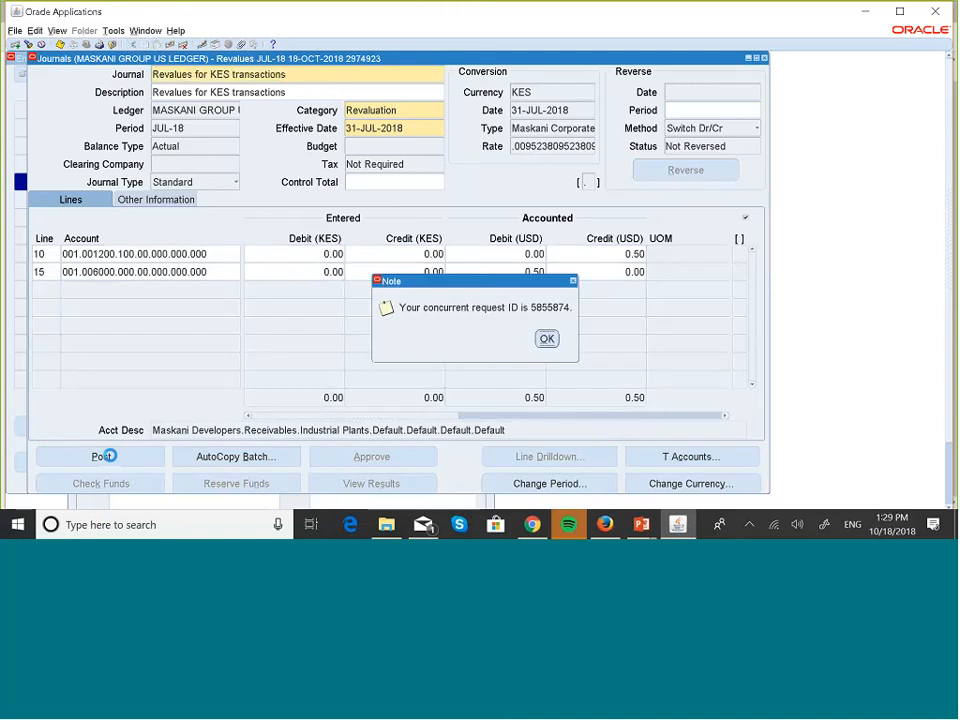
click(547, 339)
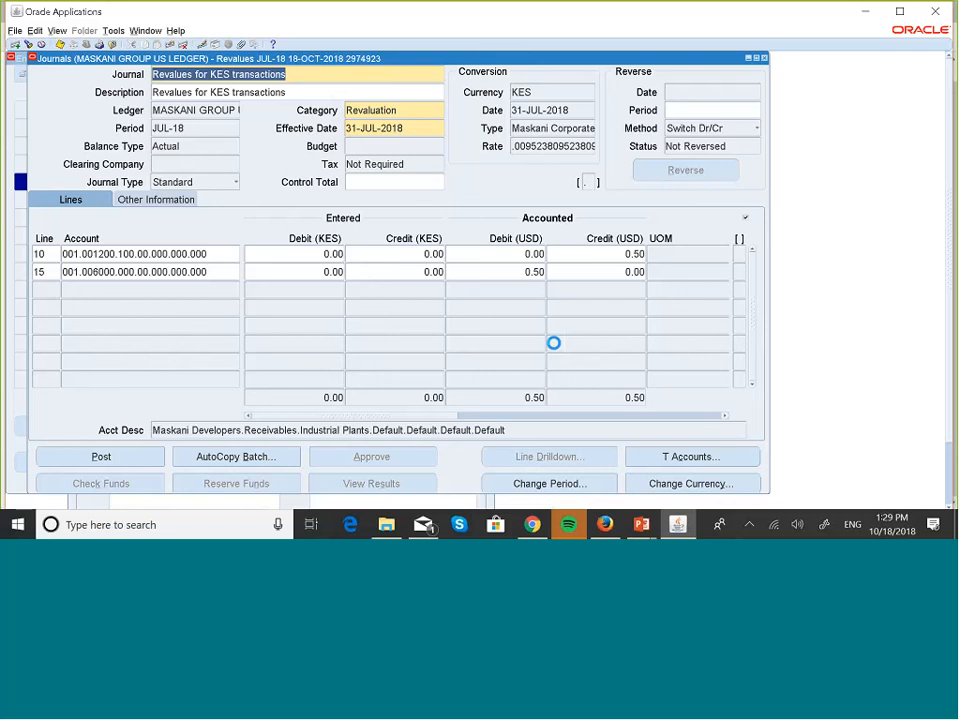
Step: Switch to the PowerPoint slide show and go over the Receivables journal example and the general Revaluation notes on YTD and PTD balances
key(super+Tab)
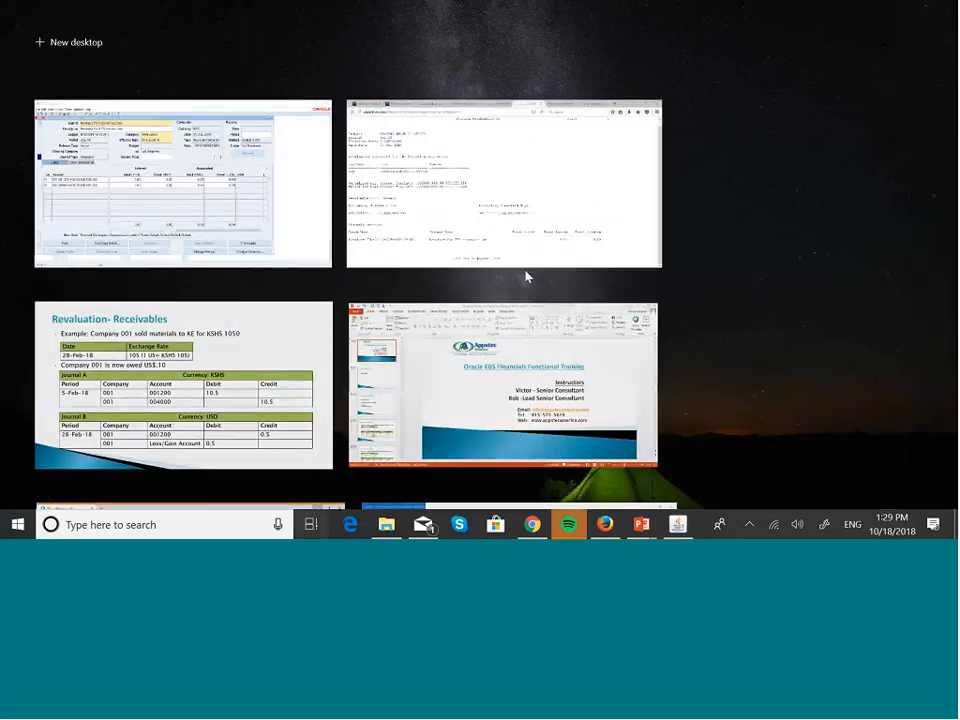
click(189, 402)
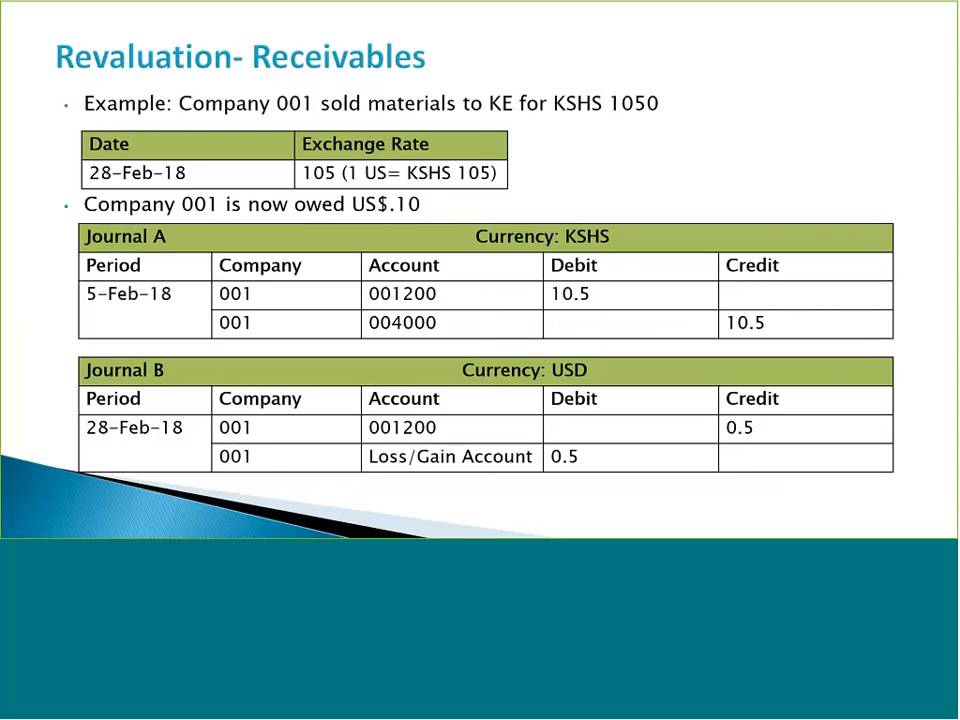
key(Right)
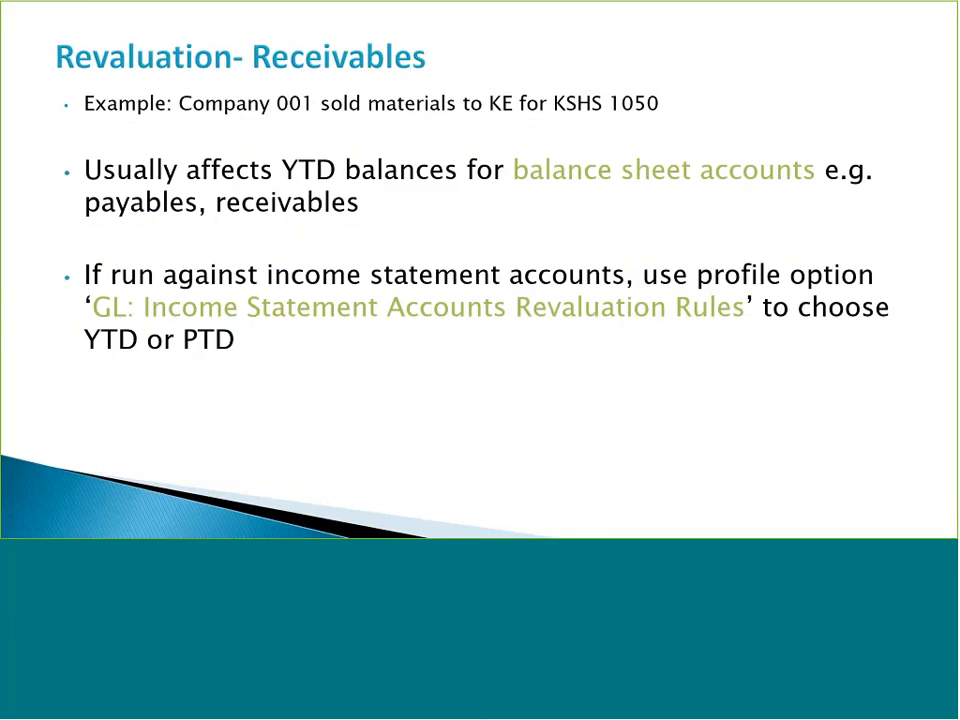
key(Right)
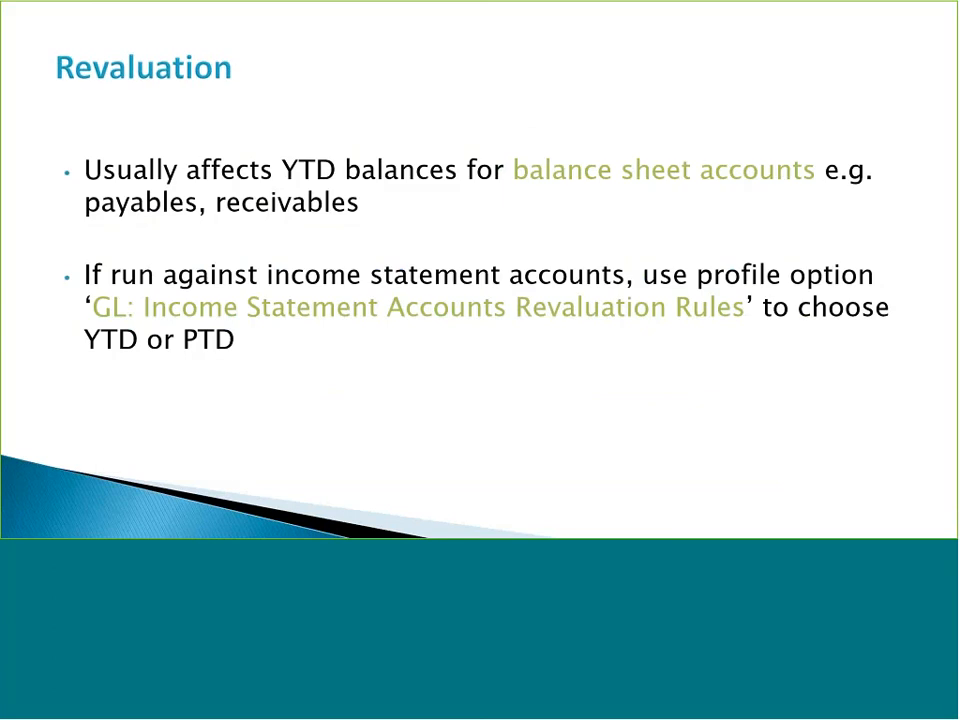
key(Left)
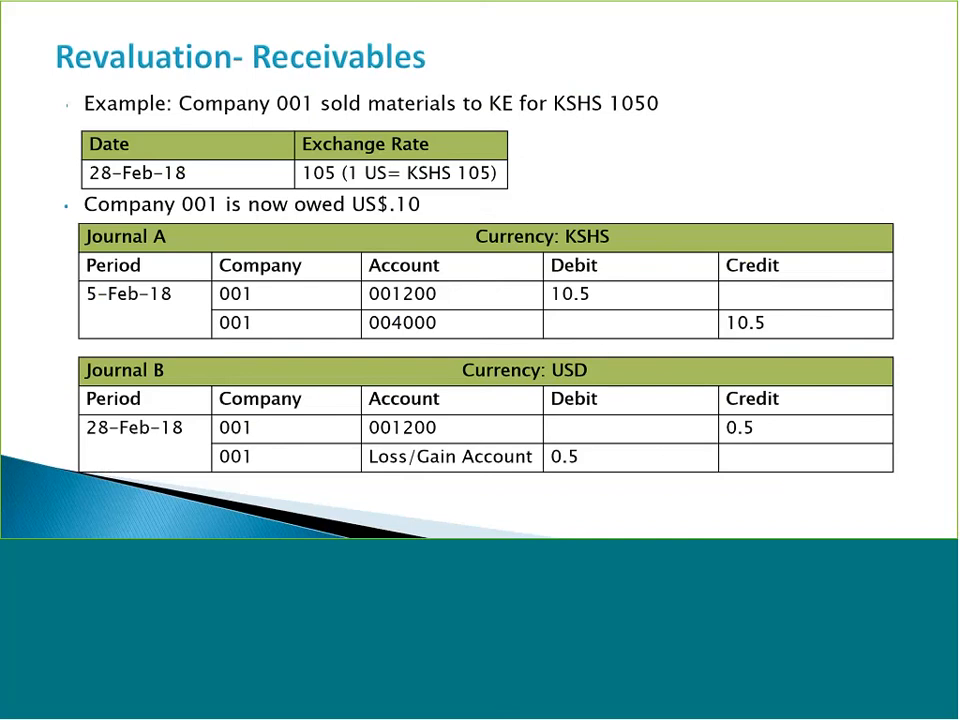
key(Right)
key(Left)
key(Right)
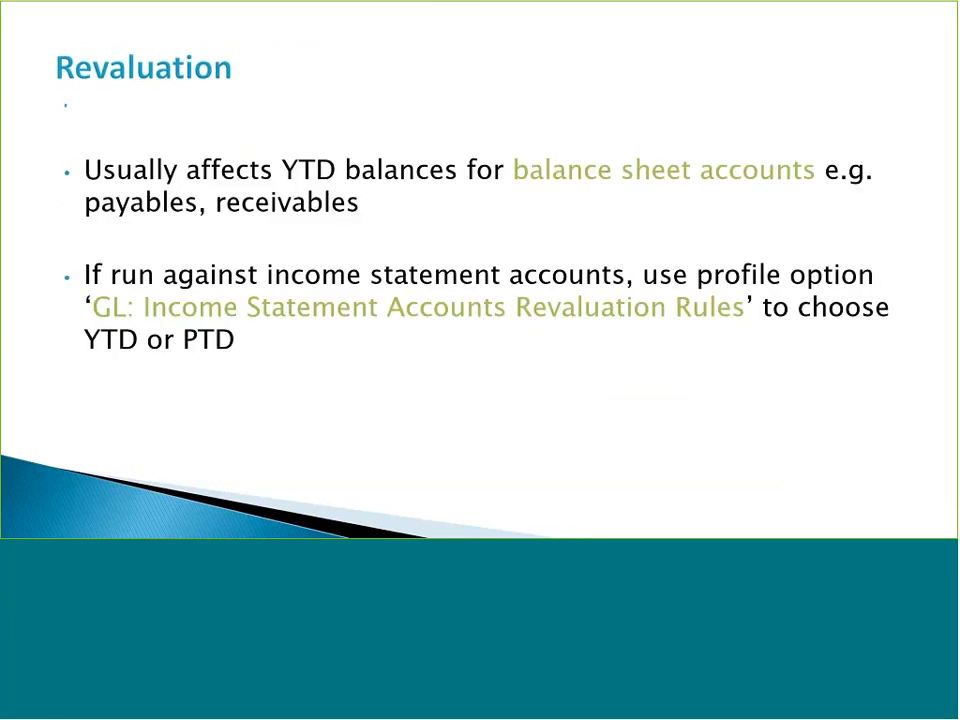